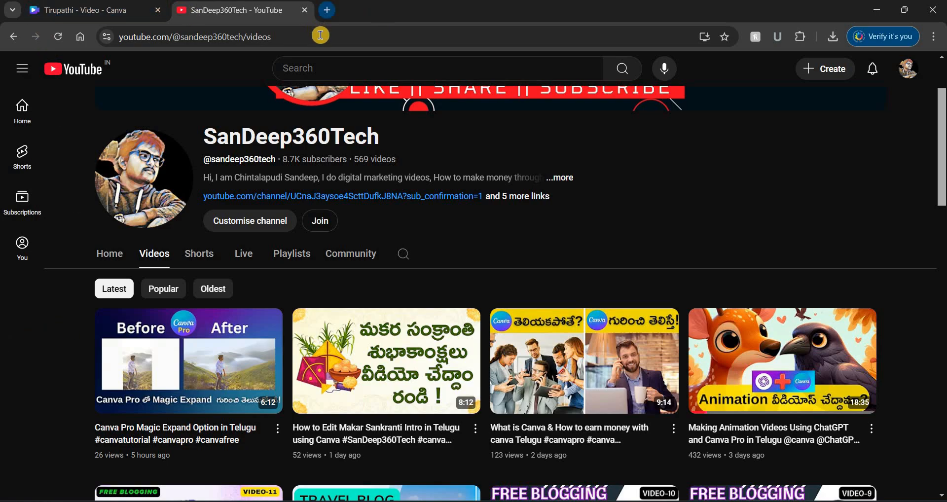
# Open canva.com in a new browser tab.
pyautogui.click(327, 10)
pyautogui.write('canva.com')
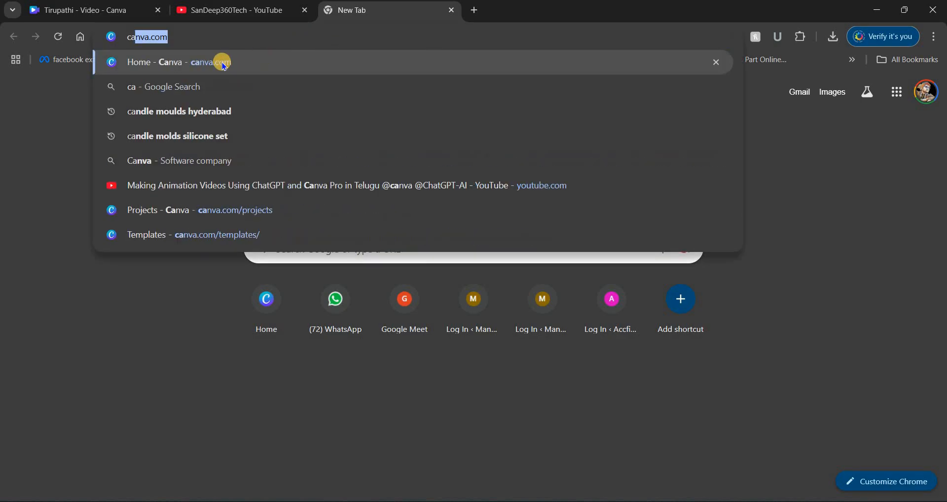
pyautogui.click(224, 63)
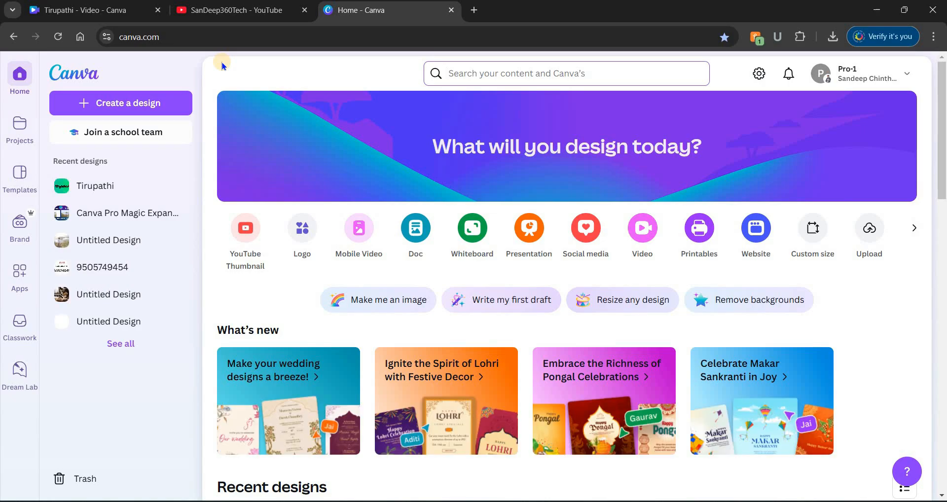
# Create a blank Video (1080p) design and clear the template suggestions from the workspace.
pyautogui.click(104, 109)
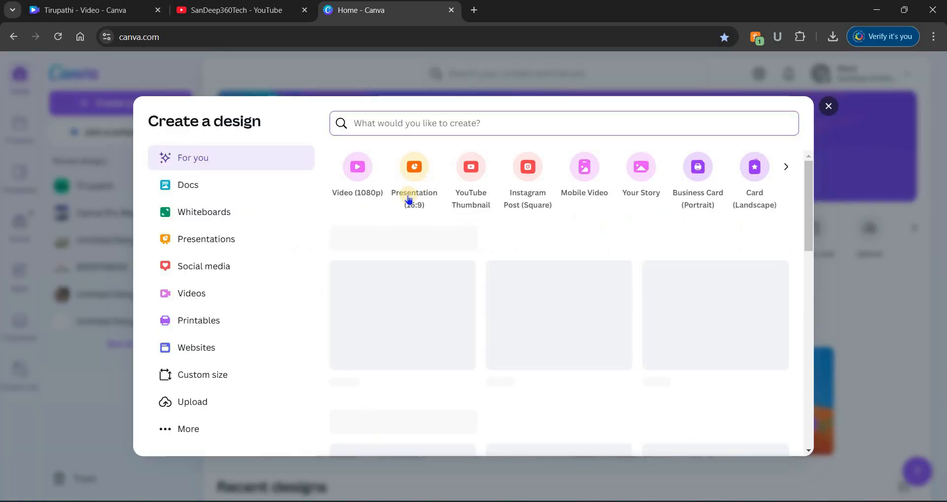
pyautogui.press('Escape')
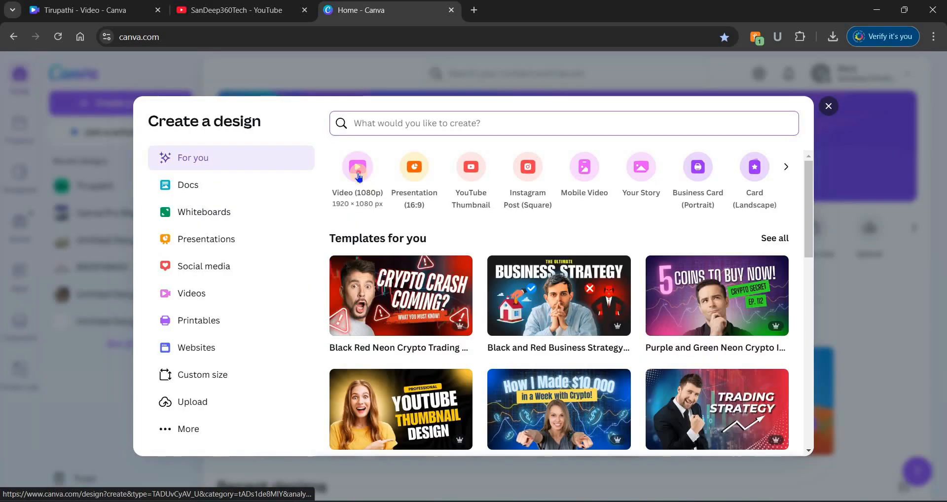
pyautogui.click(358, 177)
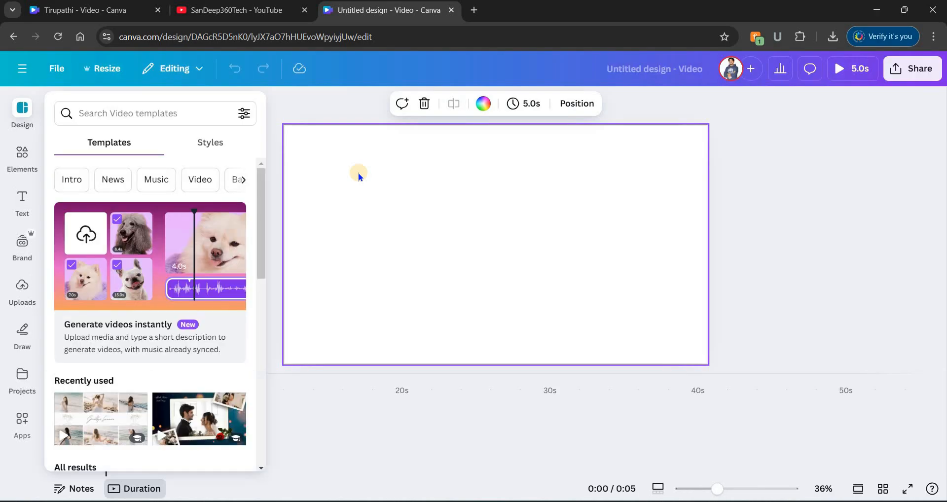
pyautogui.click(758, 228)
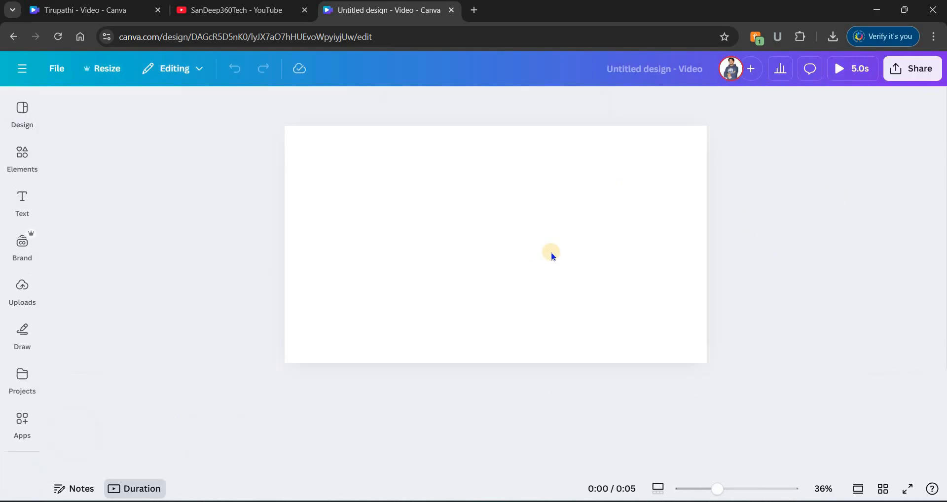
pyautogui.click(552, 255)
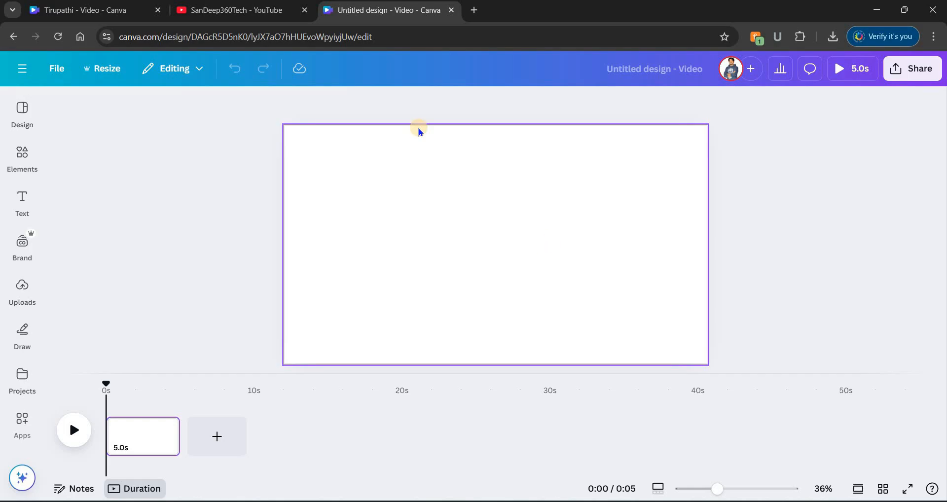
# Preview the opening of the finished Tirupathi video in its own tab, then return to the blank video design.
pyautogui.click(109, 12)
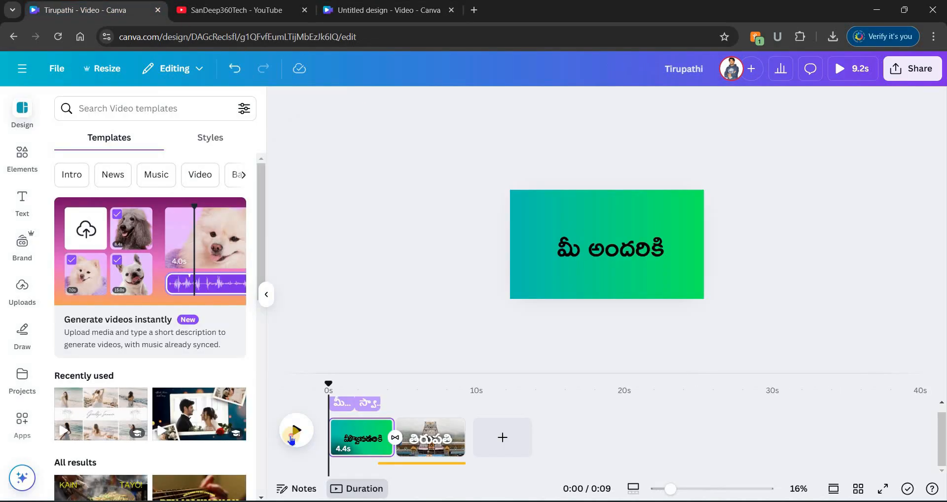
pyautogui.click(291, 438)
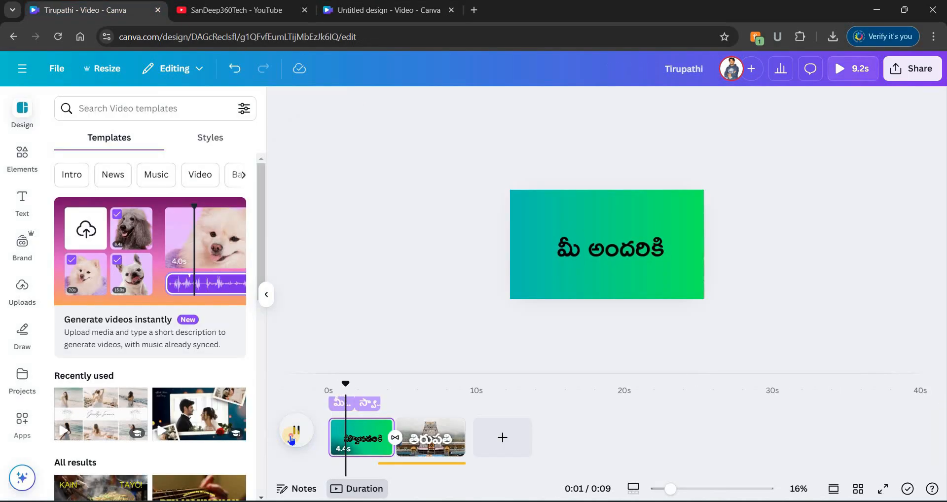
pyautogui.click(291, 434)
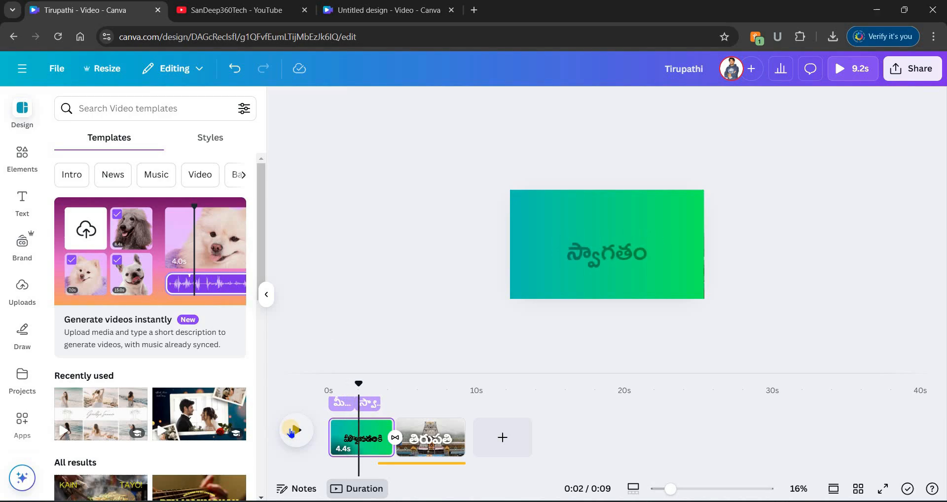
pyautogui.click(379, 10)
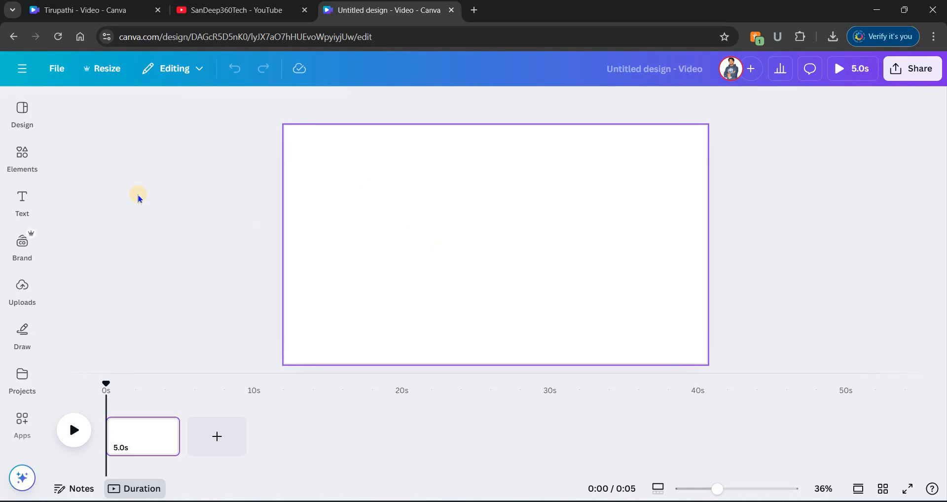
# Search the elements library for "background" and show all matching videos.
pyautogui.click(17, 158)
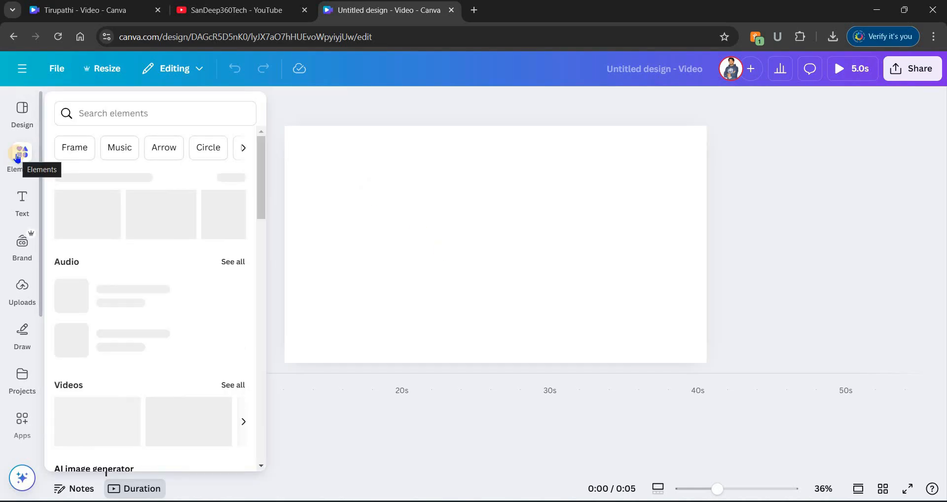
pyautogui.click(131, 108)
pyautogui.write('backgr')
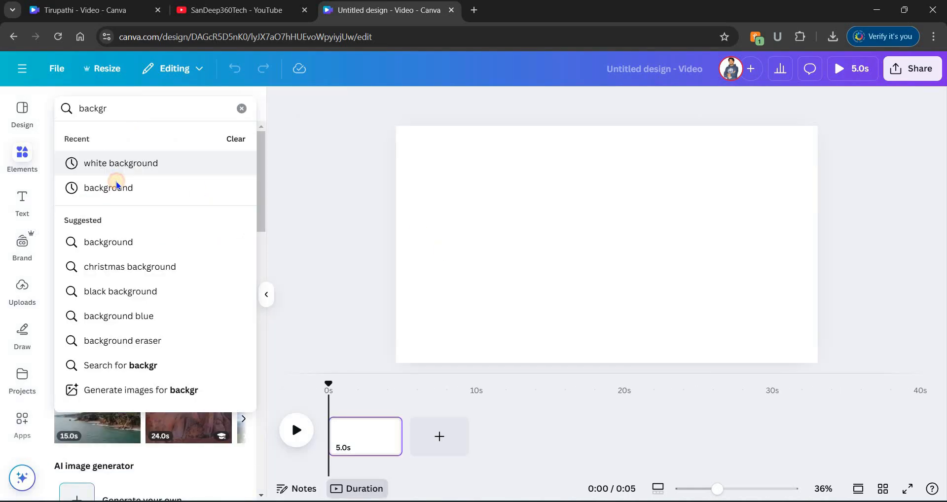
pyautogui.click(116, 188)
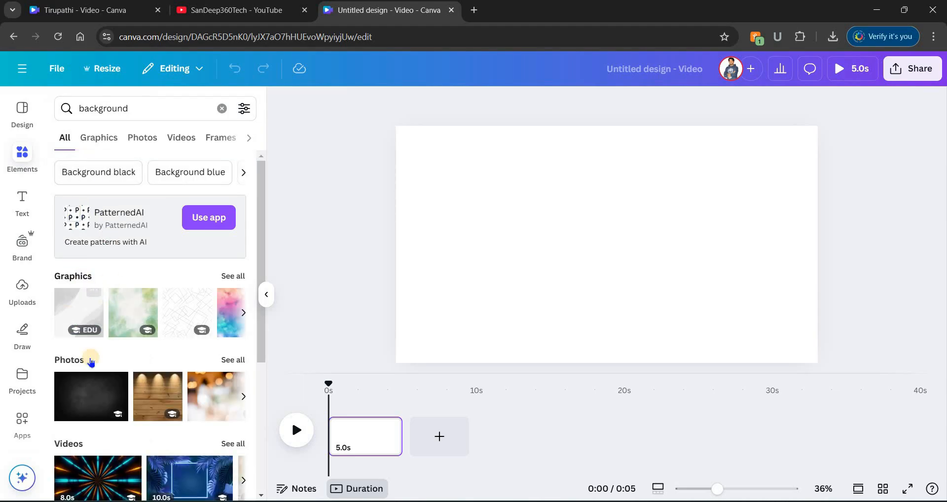
pyautogui.scroll(-2, 135, 429)
pyautogui.scroll(-2, 133, 396)
pyautogui.scroll(2, 118, 380)
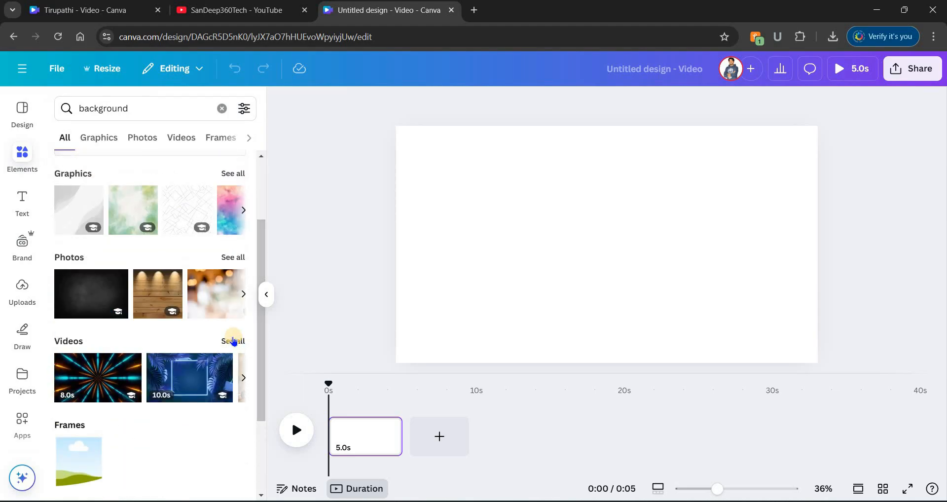
pyautogui.click(234, 340)
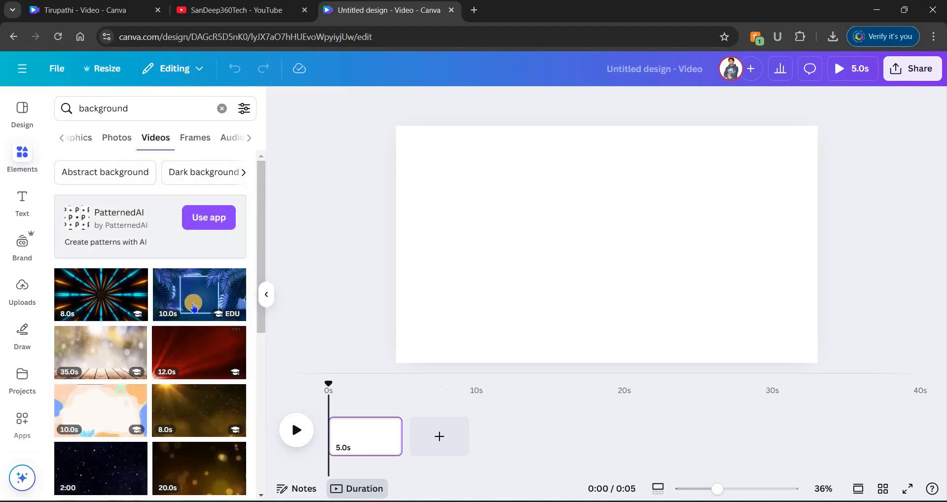
# Add the 10-second blue leaves video with the glowing square frame and set it as the page background.
pyautogui.moveTo(193, 305); pyautogui.dragTo(645, 258)
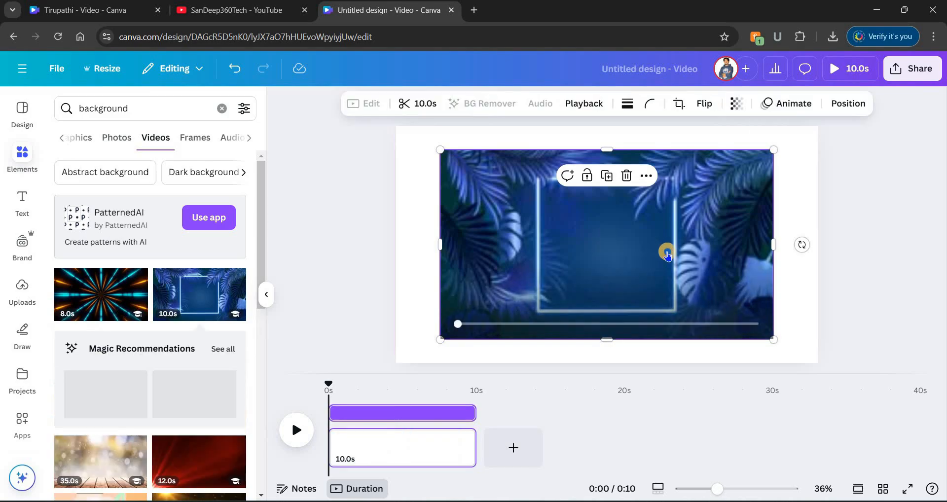
pyautogui.rightClick(667, 306)
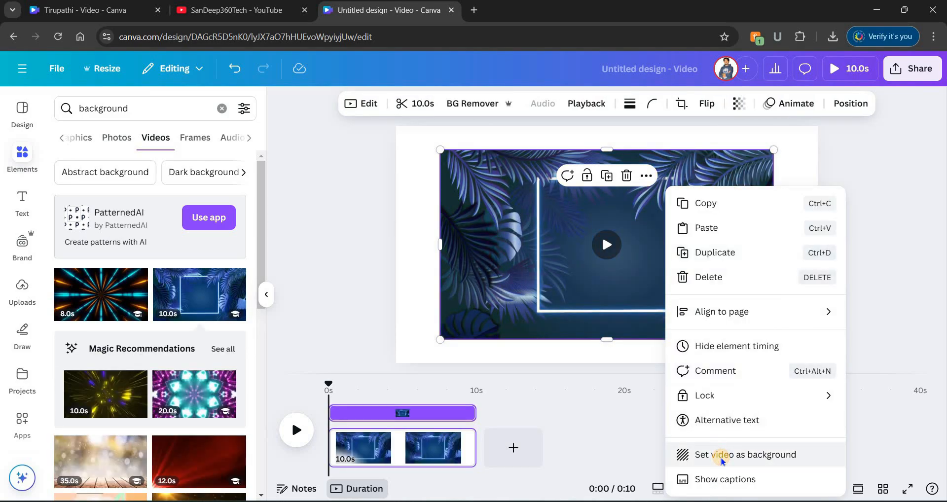
pyautogui.click(718, 452)
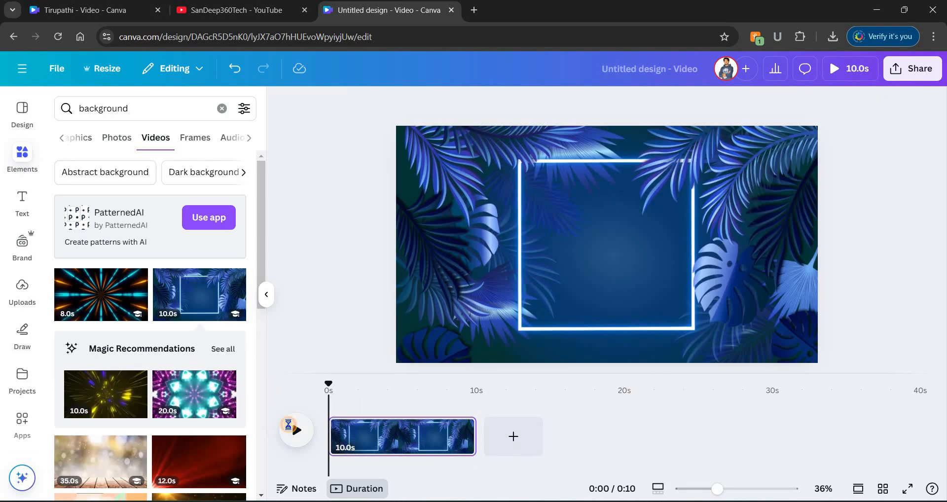
# Play part of the background clip and trim its duration to 5.0 seconds.
pyautogui.click(290, 429)
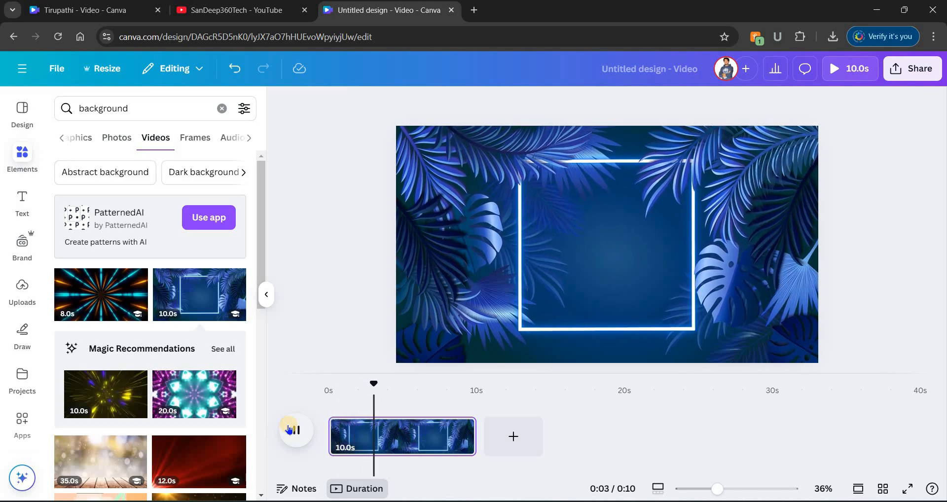
pyautogui.click(289, 429)
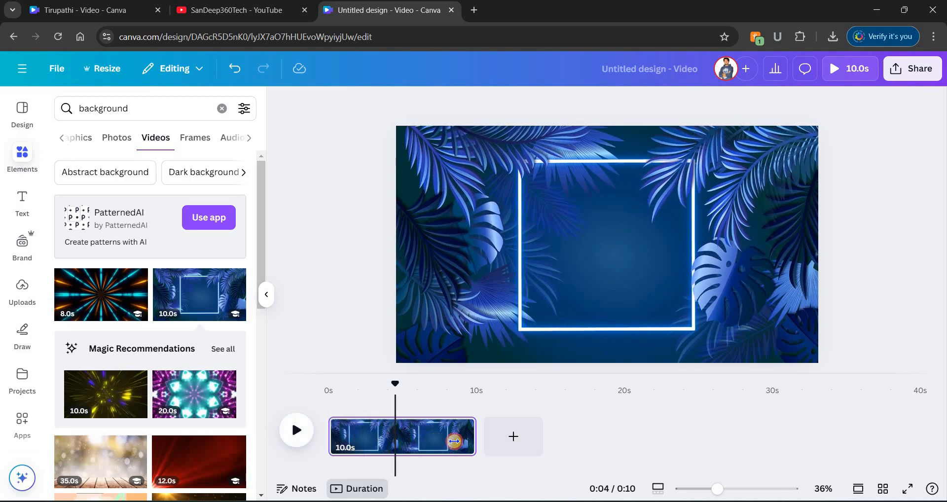
pyautogui.moveTo(464, 439); pyautogui.dragTo(390, 442)
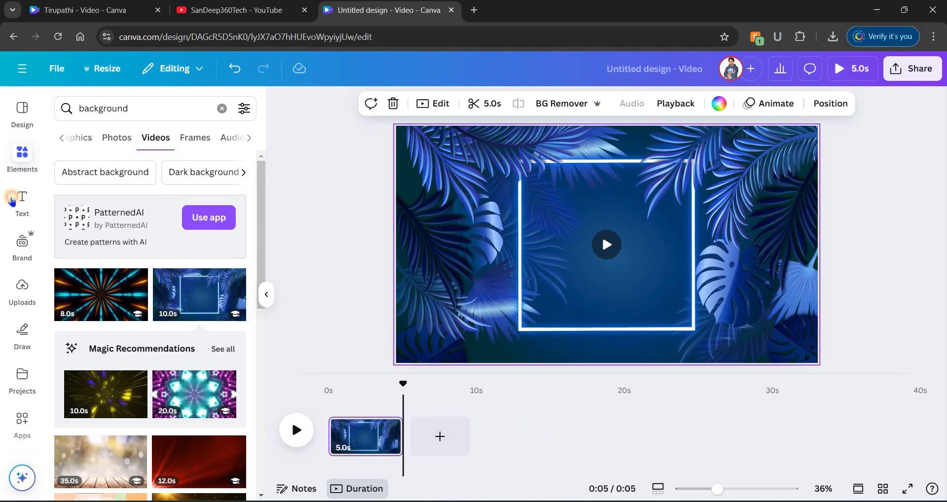
# Add a default heading text at the centre of the video page.
pyautogui.click(21, 199)
pyautogui.moveTo(95, 289); pyautogui.dragTo(603, 248)
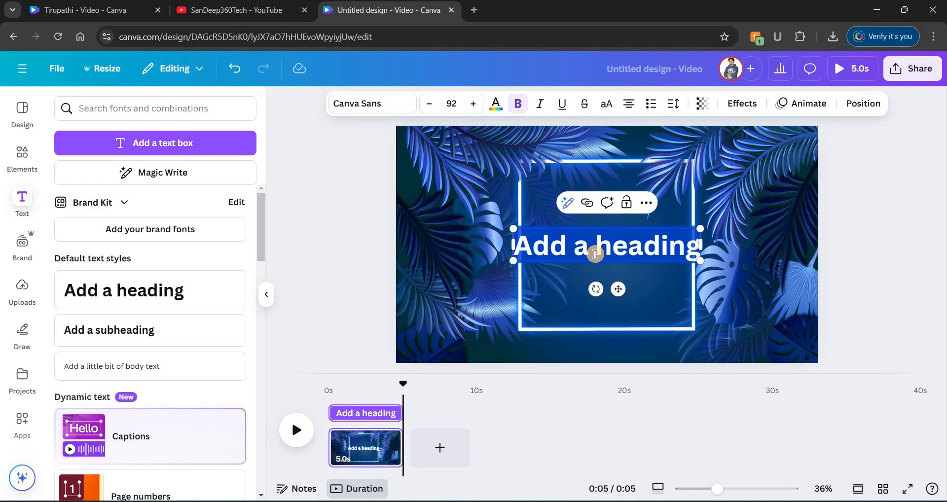
# Open easytelugutyping.com in a new tab, write "ఎలా వున్నారు" in the Telugu typing area, and return to the video design.
pyautogui.click(473, 9)
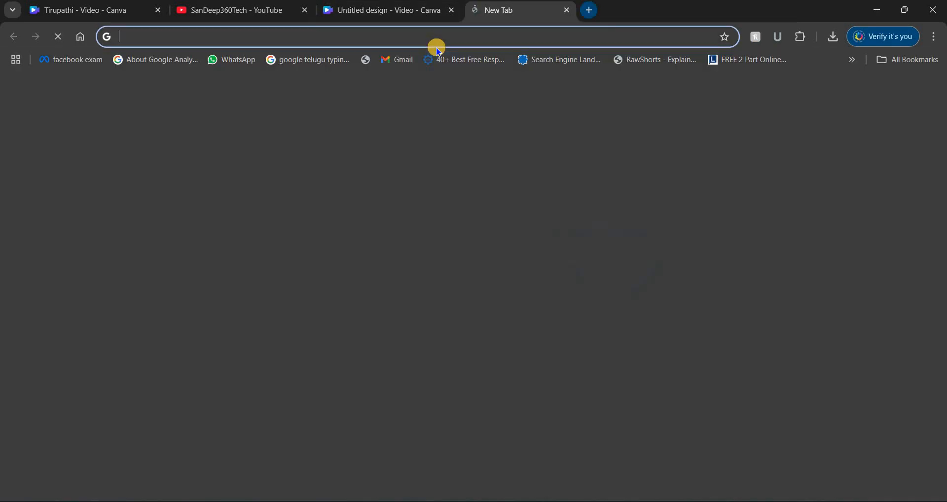
pyautogui.write('eas')
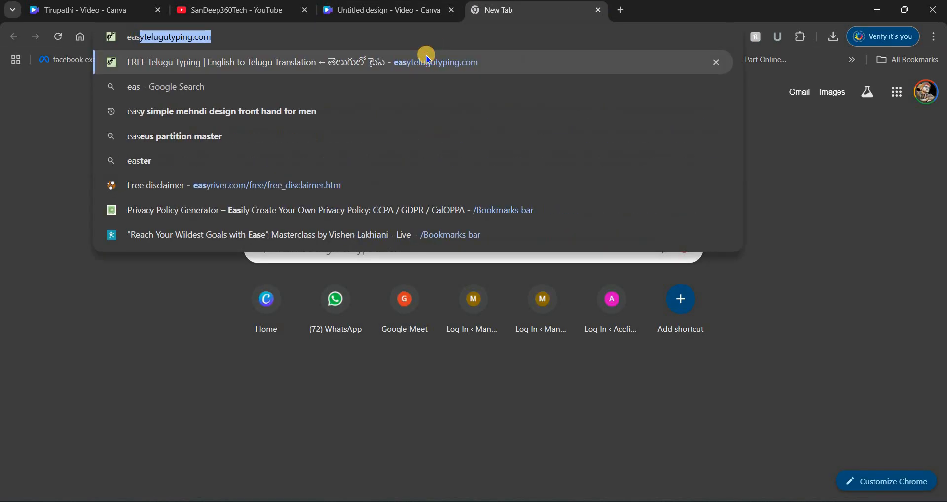
pyautogui.press('Return')
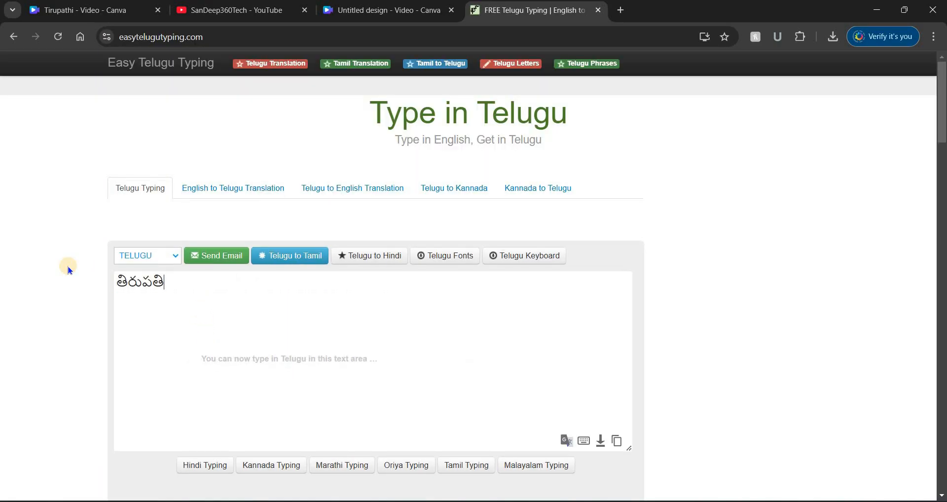
pyautogui.write('ela ')
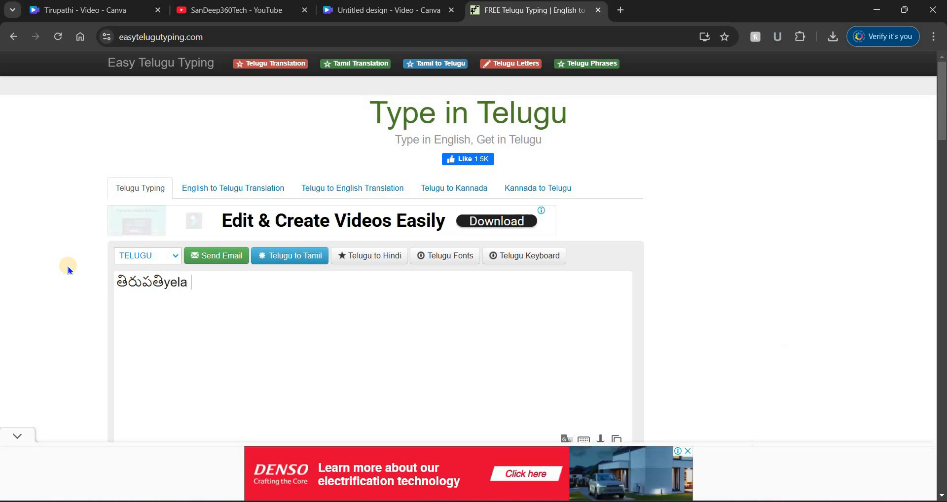
pyautogui.write('vunnaru')
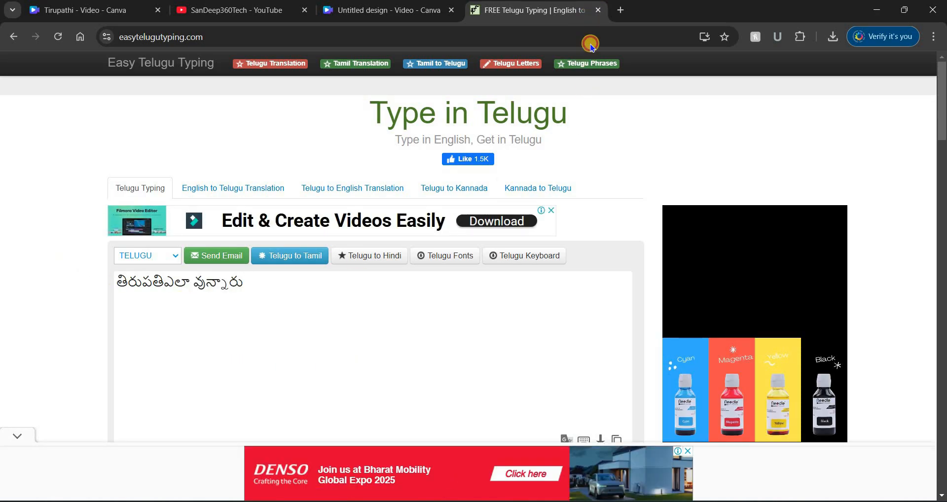
pyautogui.click(375, 10)
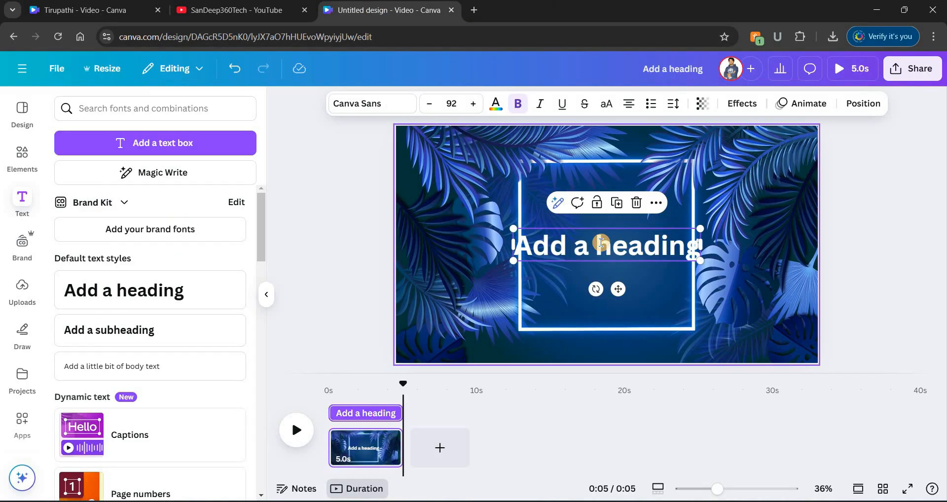
# Replace the heading text with "Welcome" and narrow its text box to about 565 wide.
pyautogui.doubleClick(601, 242)
pyautogui.write('Welcome')
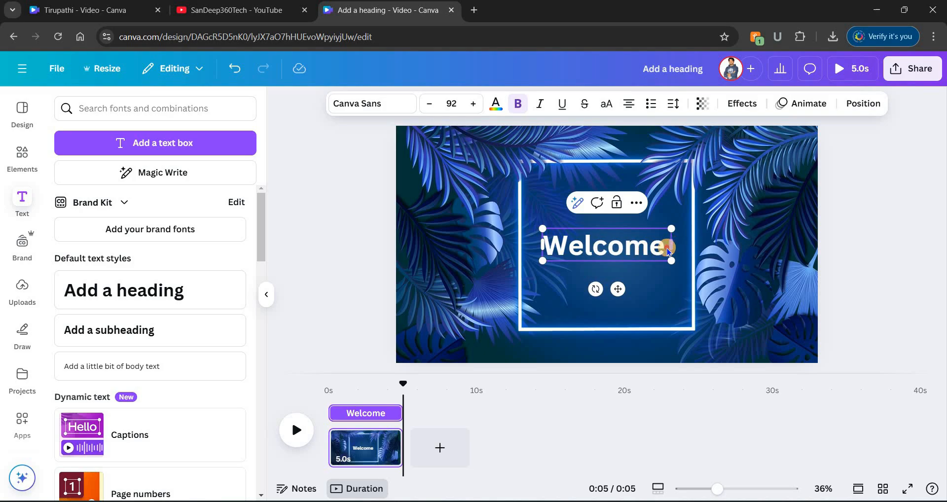
pyautogui.moveTo(668, 251)
pyautogui.mouseDown()
pyautogui.moveTo(659, 249)
pyautogui.moveTo(668, 263)
pyautogui.moveTo(669, 250)
pyautogui.mouseUp()
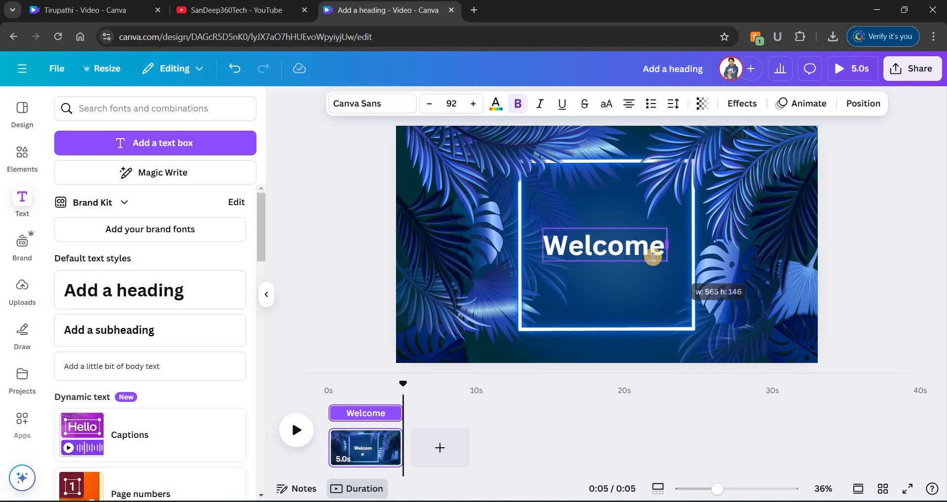
# Enlarge the "Welcome" heading to a font size of about 177 and centre it on the page.
pyautogui.moveTo(535, 229); pyautogui.dragTo(441, 216)
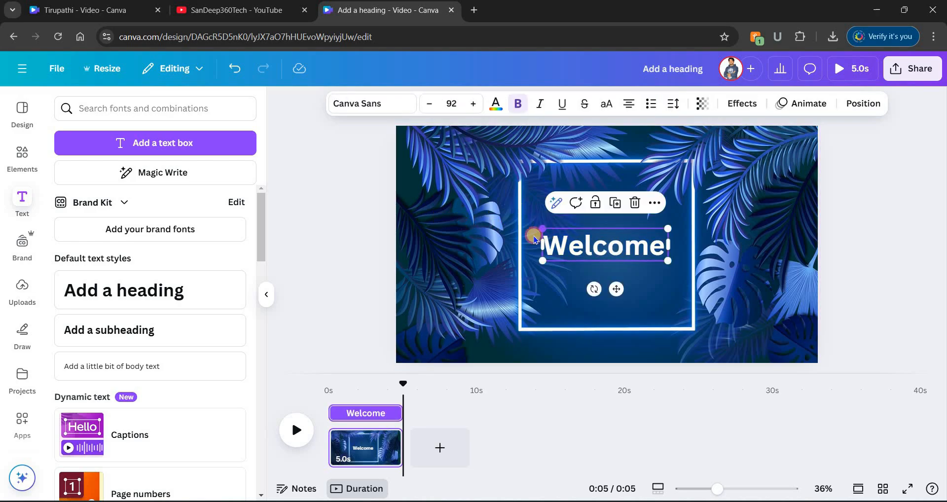
pyautogui.moveTo(684, 272); pyautogui.dragTo(702, 278)
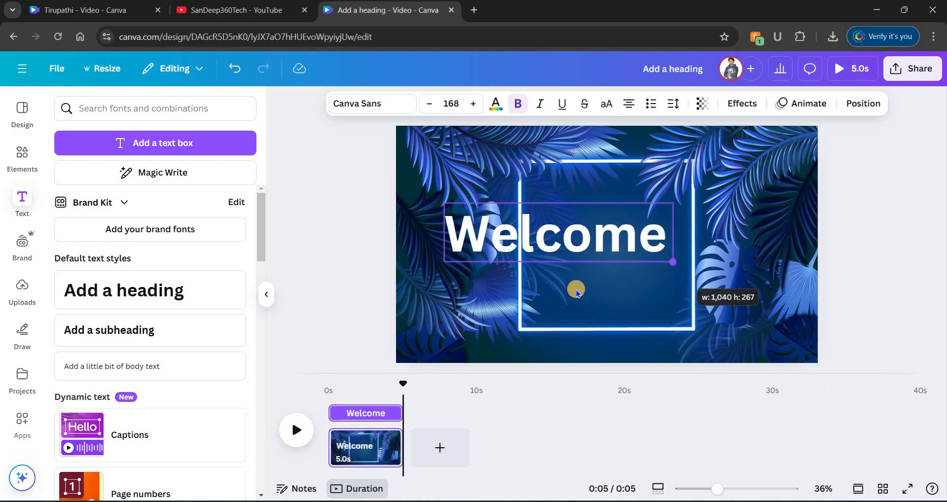
pyautogui.click(647, 229)
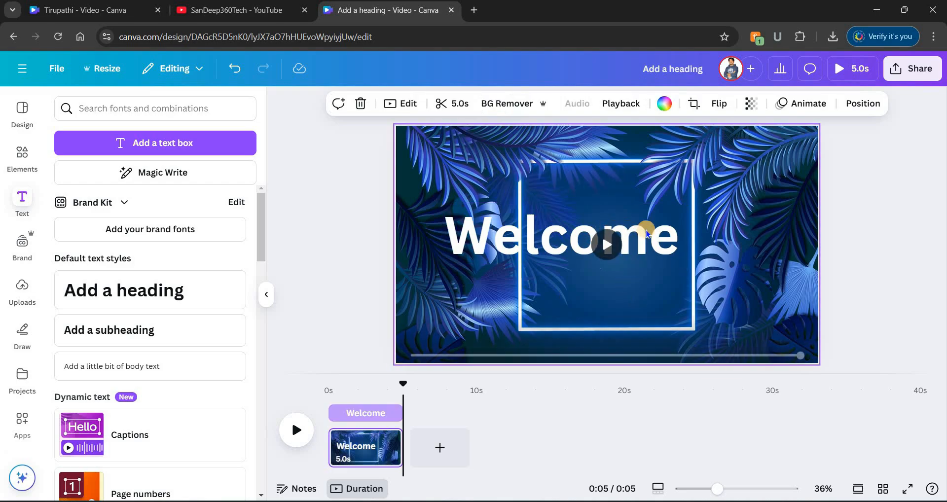
pyautogui.click(684, 239)
pyautogui.moveTo(688, 239); pyautogui.dragTo(691, 241)
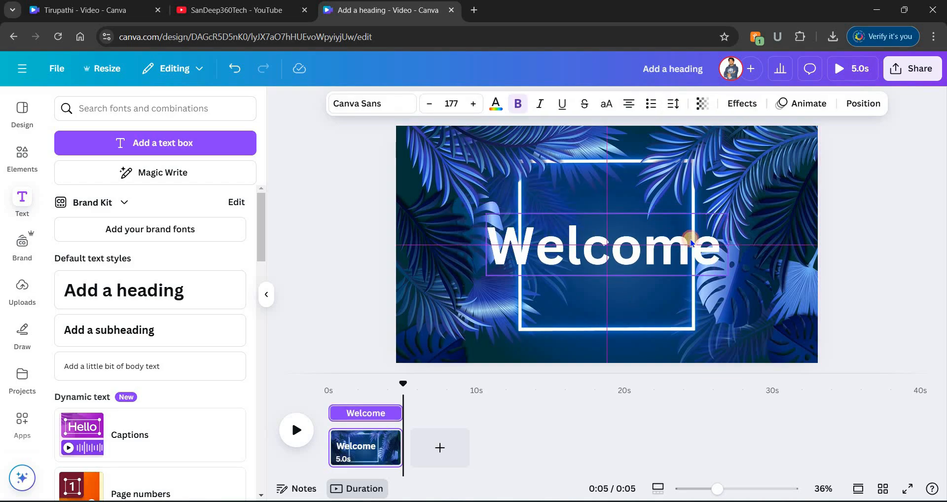
# Apply a soft shadow text effect to the "Welcome" heading and increase the effect's intensity.
pyautogui.click(742, 103)
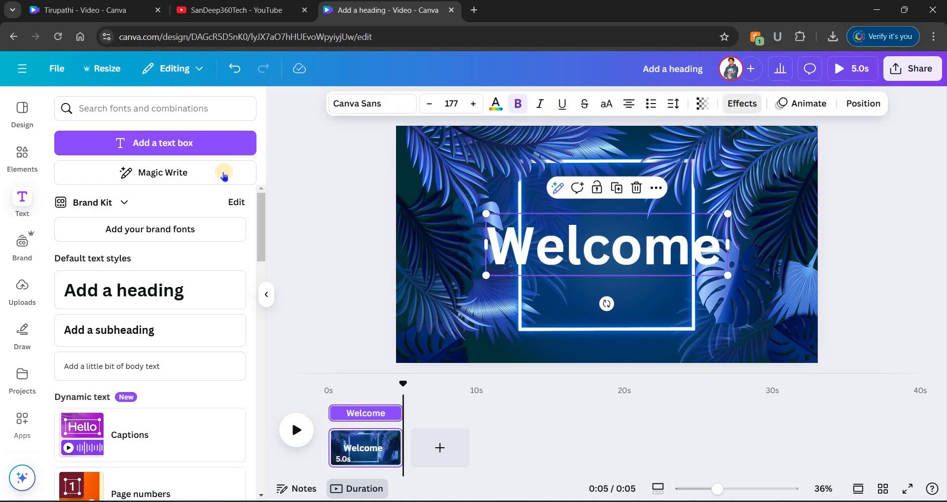
pyautogui.click(217, 175)
pyautogui.moveTo(114, 255); pyautogui.dragTo(342, 235)
pyautogui.click(552, 254)
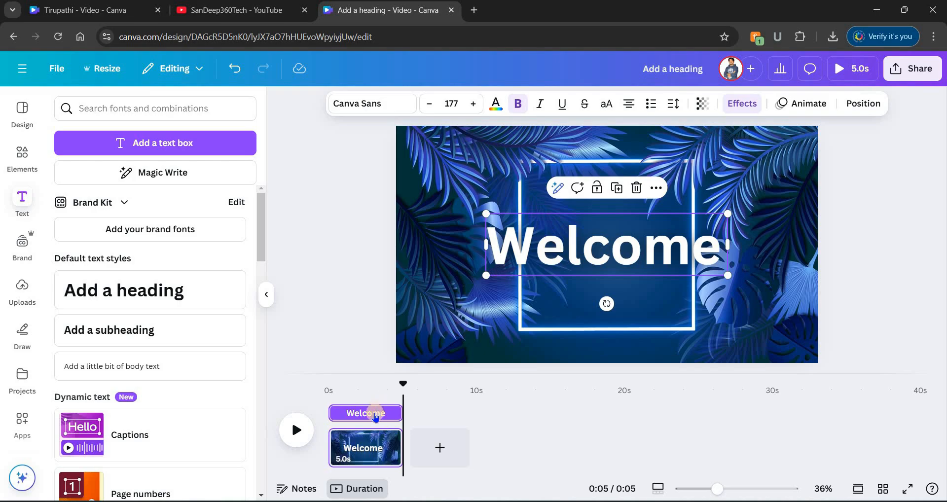
# Shorten the "Welcome" heading's timing to about the first 2 seconds of the page.
pyautogui.click(374, 417)
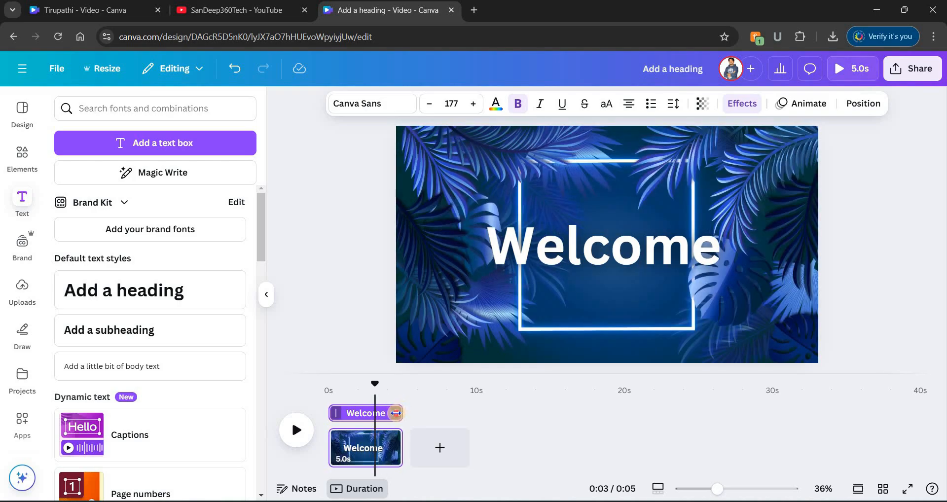
pyautogui.moveTo(370, 411); pyautogui.dragTo(356, 411)
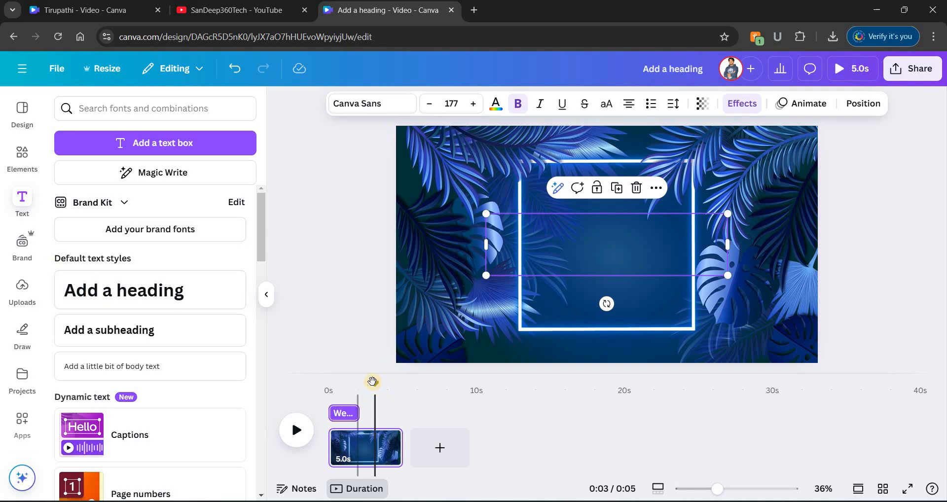
pyautogui.moveTo(372, 383); pyautogui.dragTo(337, 386)
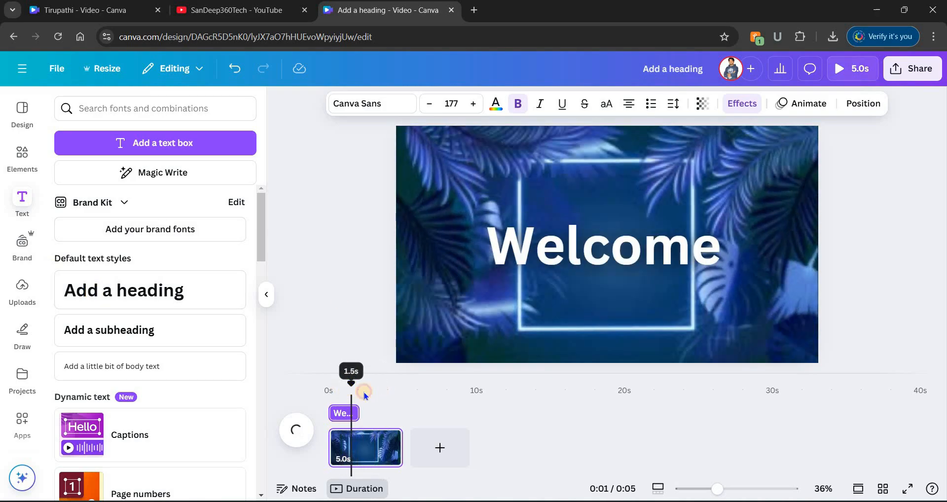
# Duplicate the "Welcome" heading, lower the copy on the page, and move the copy's timing after the original's.
pyautogui.click(621, 218)
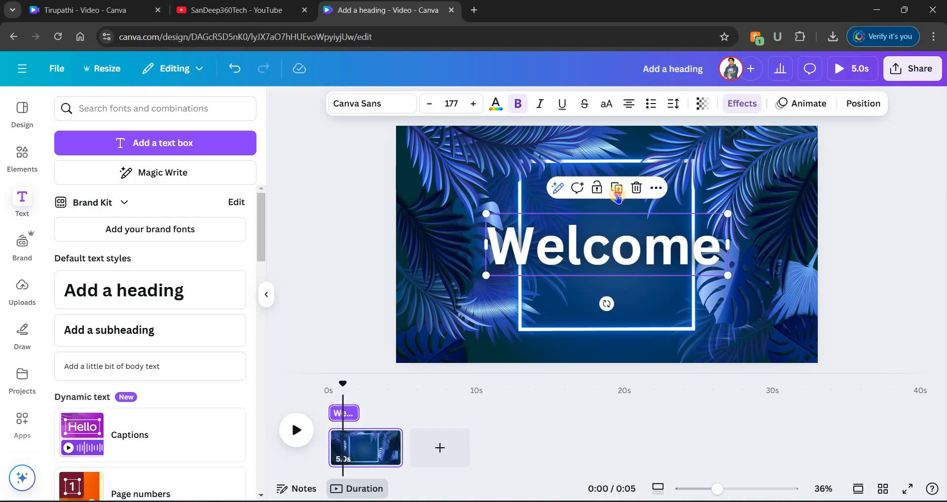
pyautogui.click(616, 189)
pyautogui.moveTo(604, 263); pyautogui.dragTo(610, 287)
pyautogui.moveTo(610, 287); pyautogui.dragTo(610, 298)
pyautogui.moveTo(344, 409); pyautogui.dragTo(387, 413)
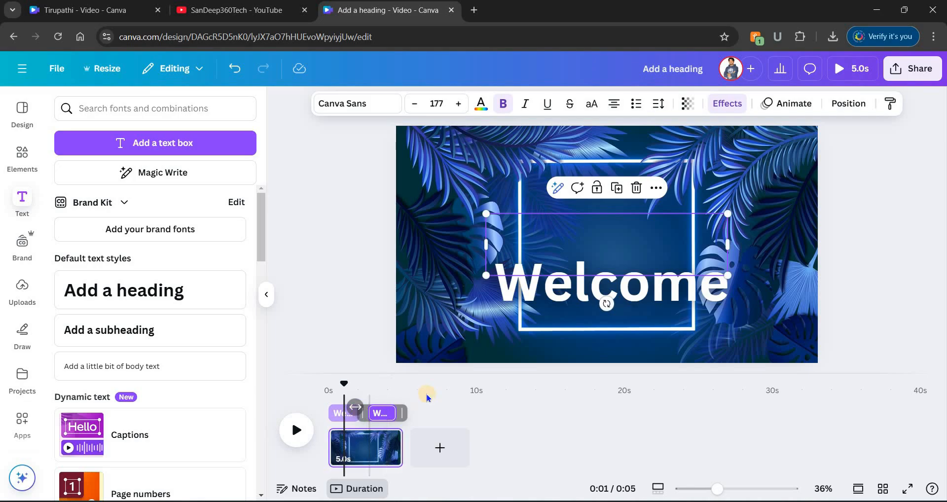
# Play the page from the start and move the lowered "Welcome" heading back to the centre of the page.
pyautogui.moveTo(348, 391); pyautogui.dragTo(325, 397)
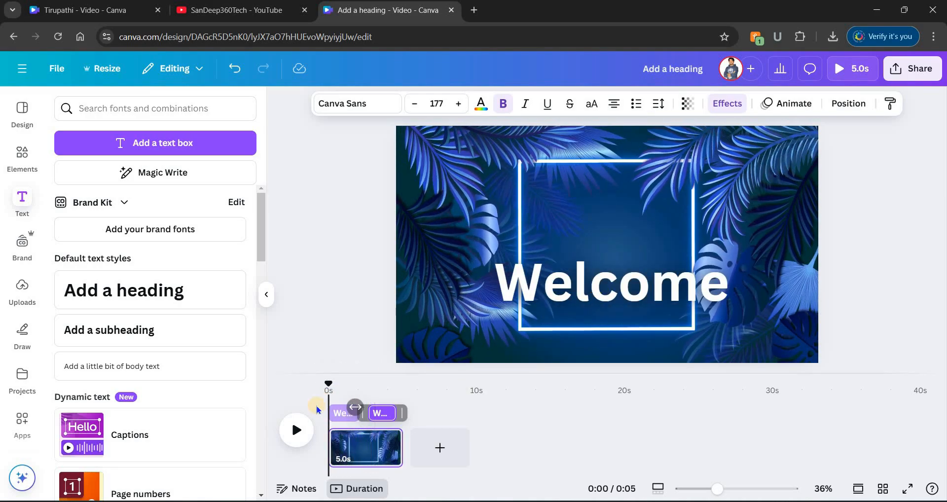
pyautogui.click(298, 427)
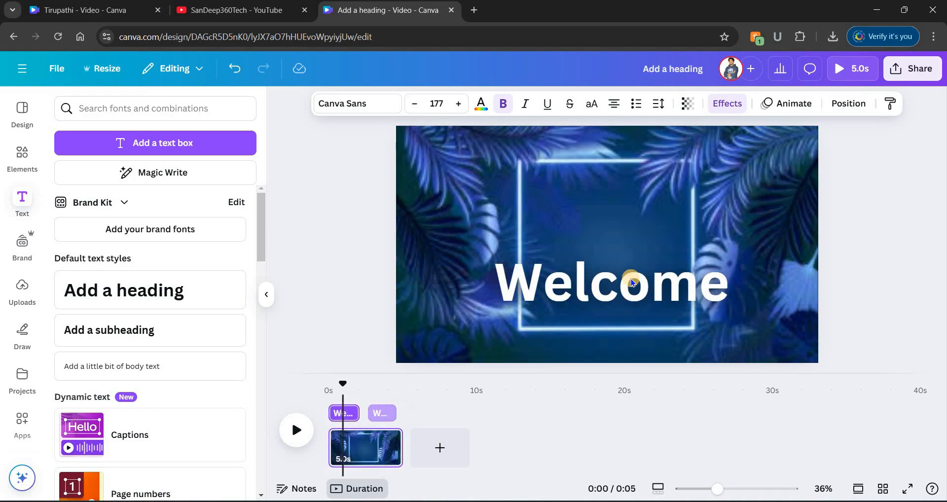
pyautogui.click(628, 275)
pyautogui.click(622, 286)
pyautogui.moveTo(622, 286); pyautogui.dragTo(611, 249)
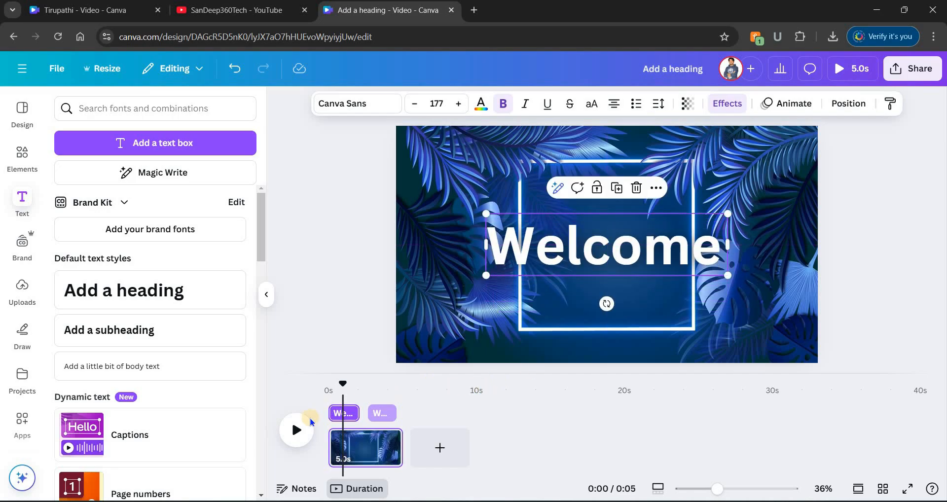
# Replace the text of the second, later-timed "Welcome" heading with "To".
pyautogui.click(301, 425)
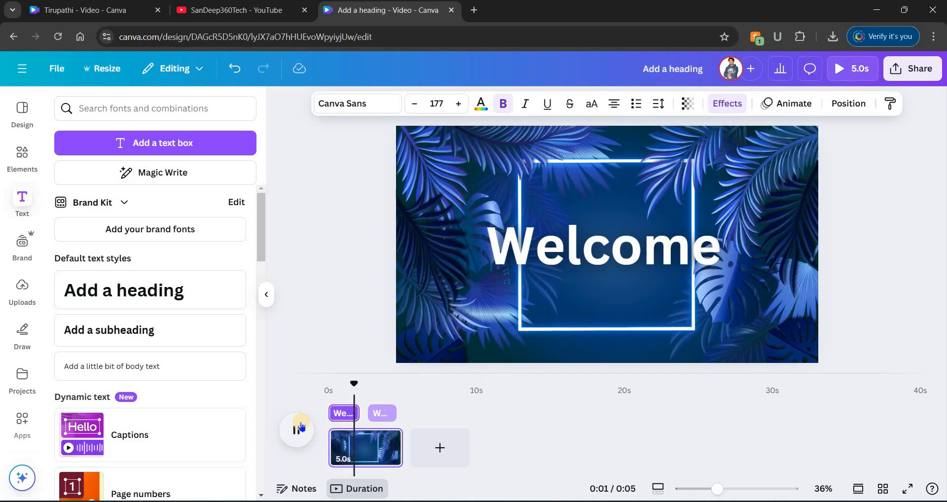
pyautogui.click(381, 418)
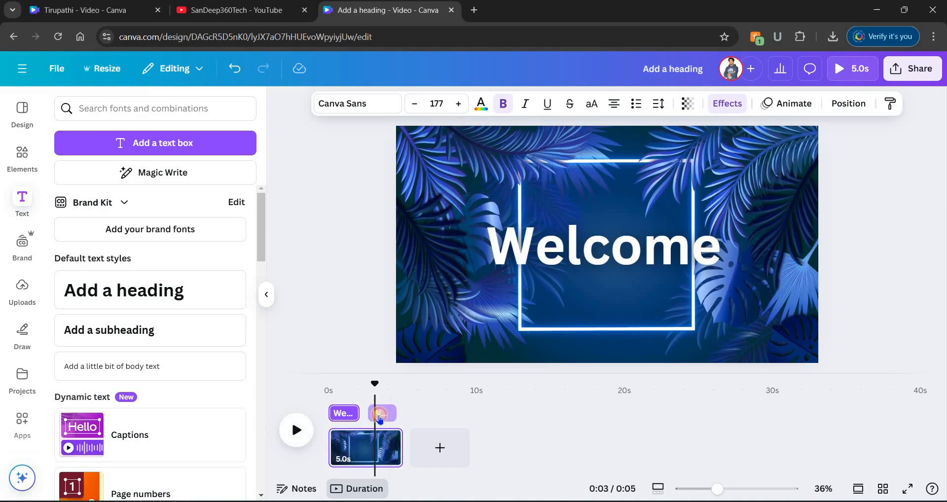
pyautogui.click(551, 257)
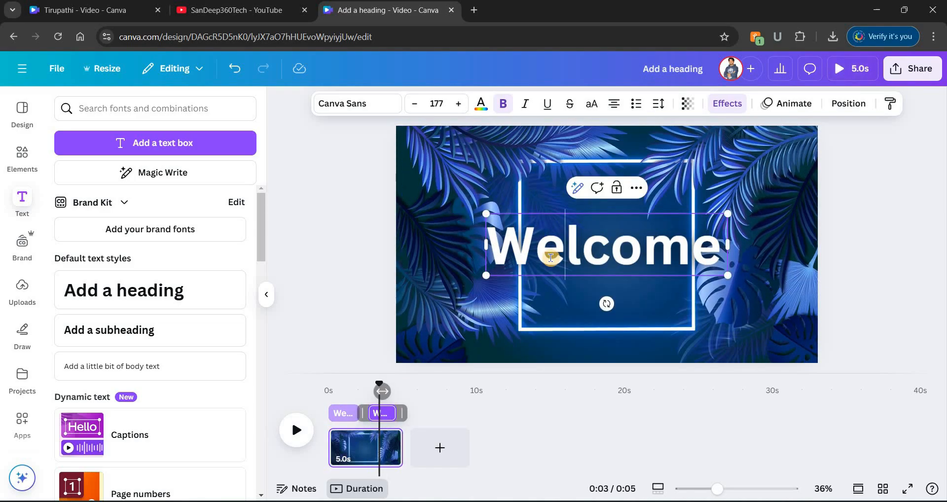
pyautogui.hotkey('ctrl', 'a')
pyautogui.write('to')
pyautogui.press('BackSpace')
pyautogui.press('BackSpace')
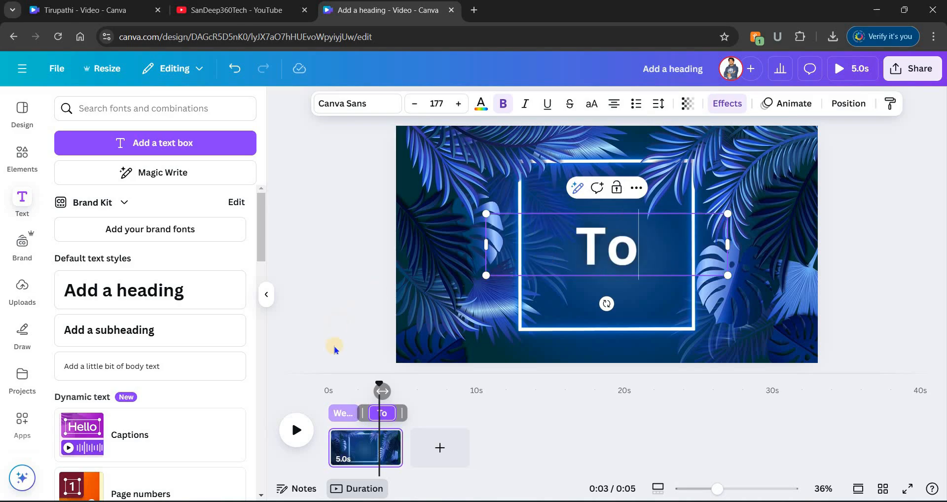
# Extend the "To" heading's start back to the end of the "Welcome" timing and play the result.
pyautogui.click(362, 423)
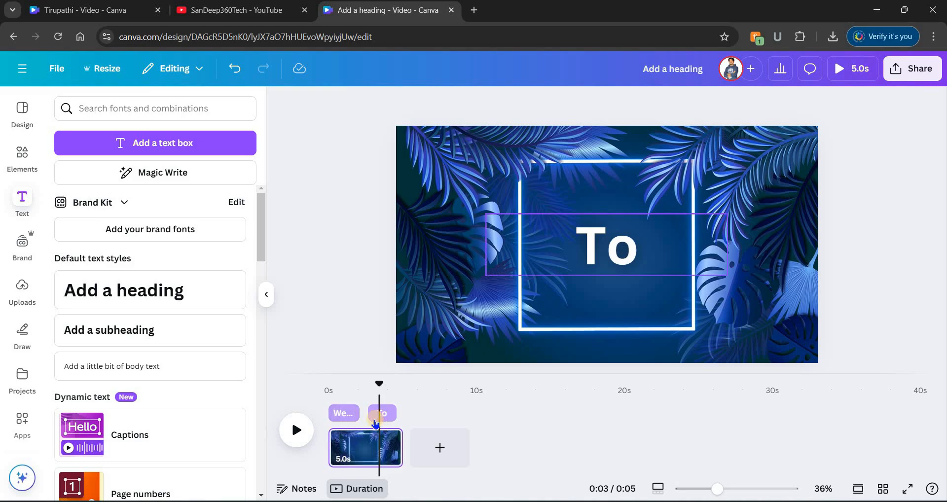
pyautogui.click(374, 420)
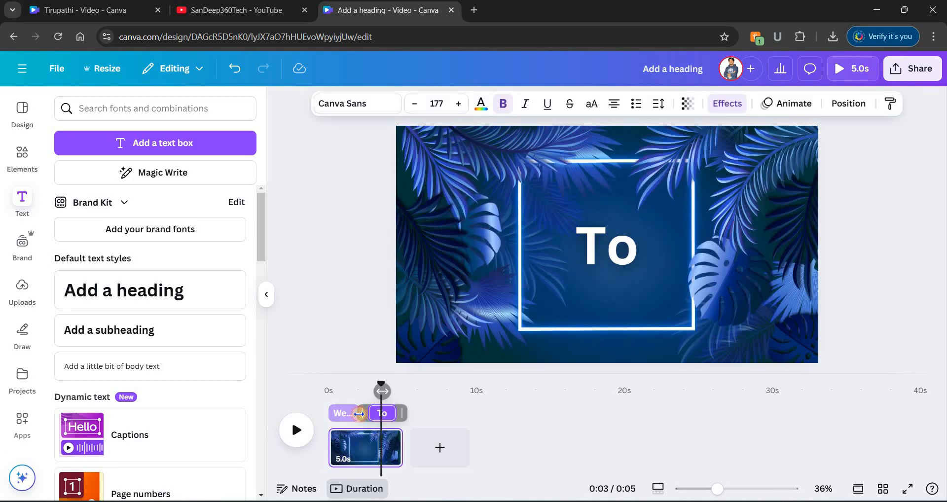
pyautogui.click(359, 413)
pyautogui.click(298, 430)
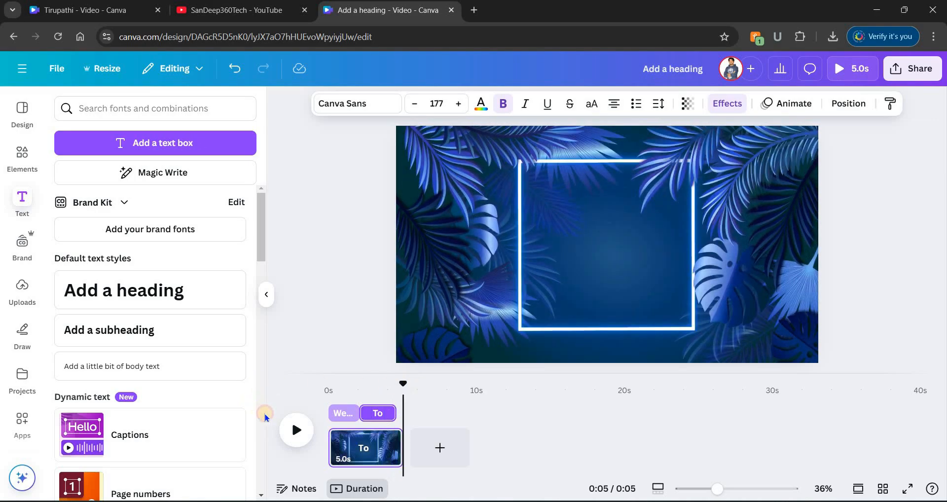
pyautogui.click(294, 432)
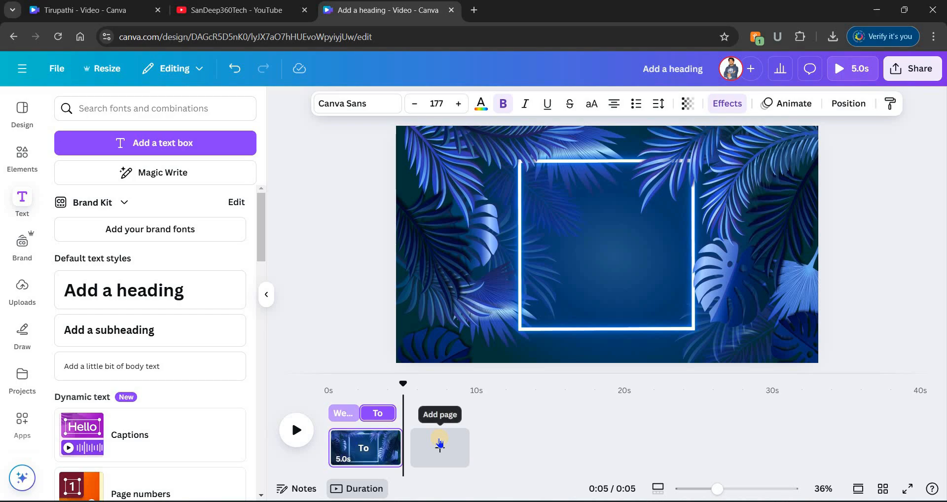
# Search the video elements for "goa".
pyautogui.click(17, 164)
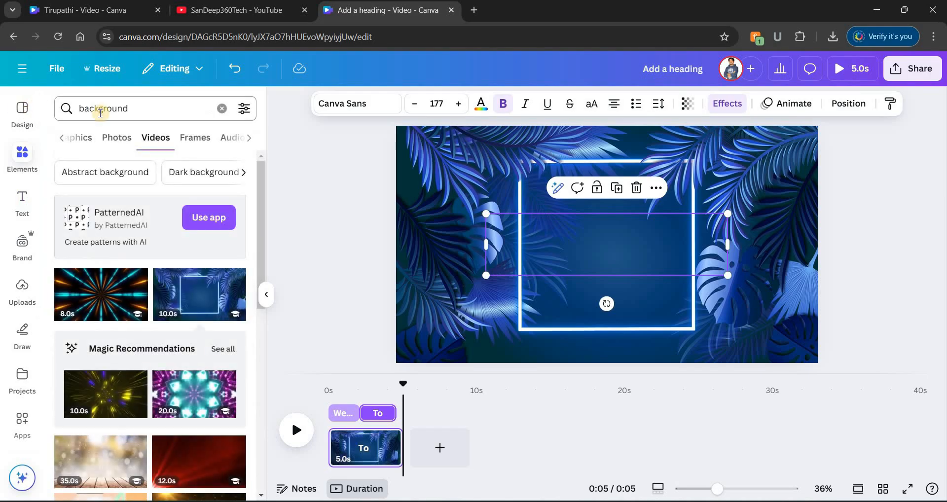
pyautogui.click(167, 119)
pyautogui.write('goa')
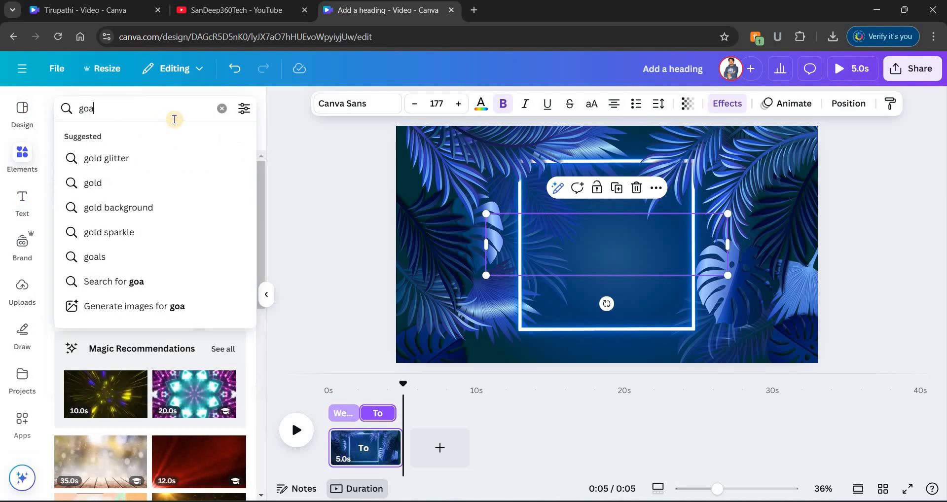
pyautogui.press('Return')
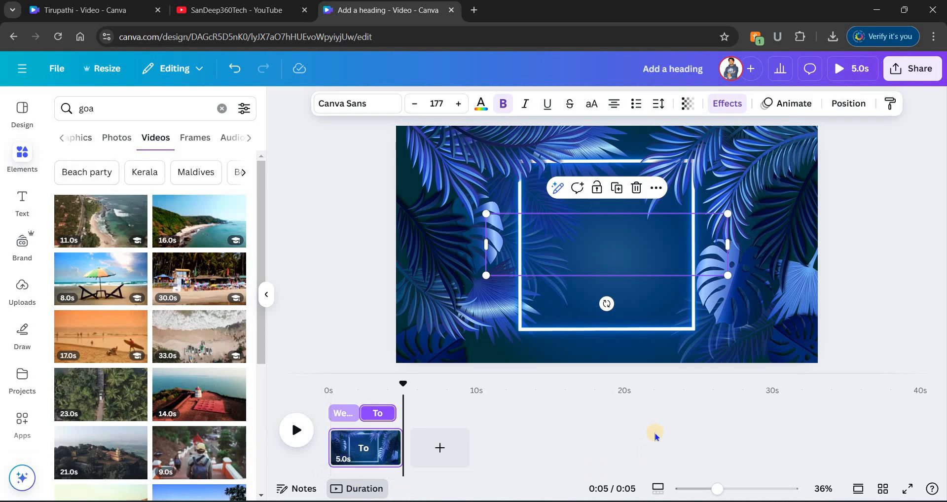
# Add a second page, insert the 16-second beach coastline video, and set it as the page background.
pyautogui.hotkey('ctrl', 'Return')
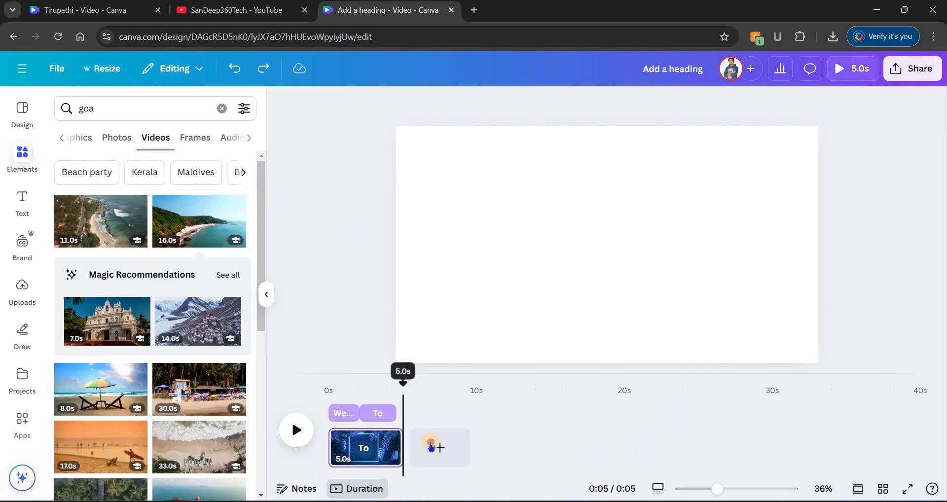
pyautogui.click(189, 220)
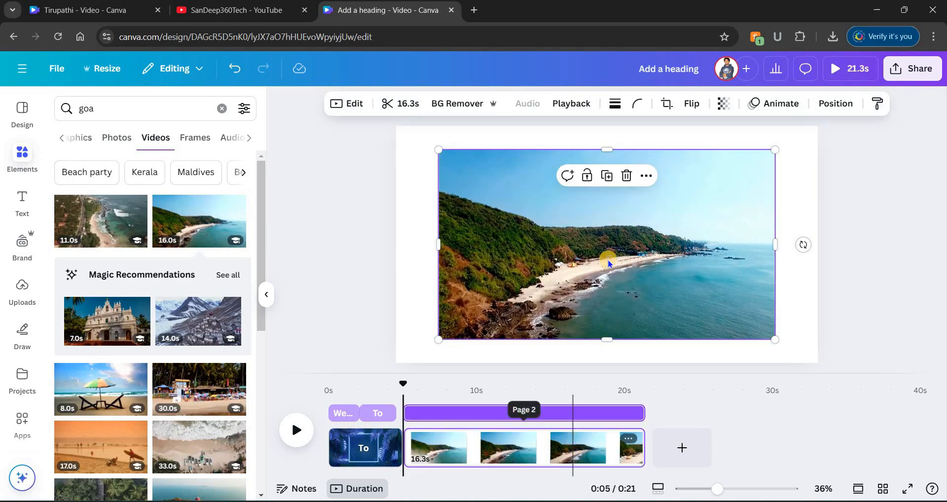
pyautogui.rightClick(684, 311)
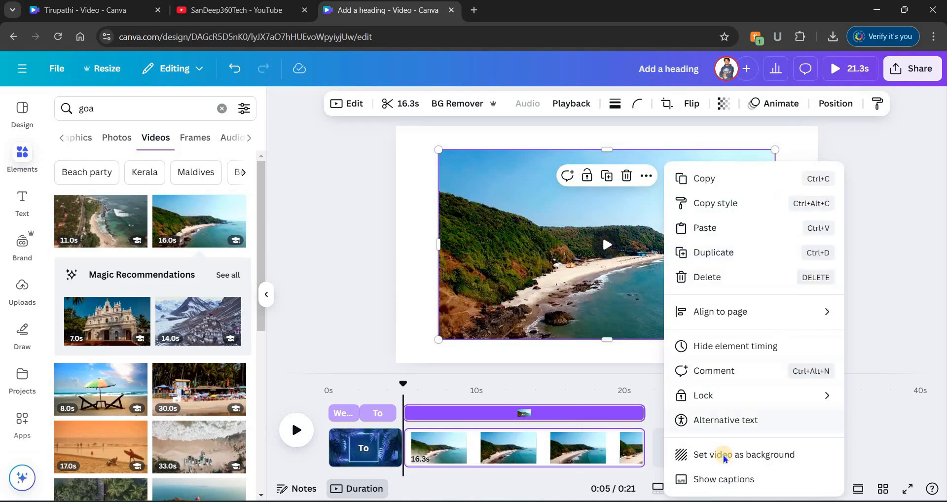
pyautogui.click(724, 459)
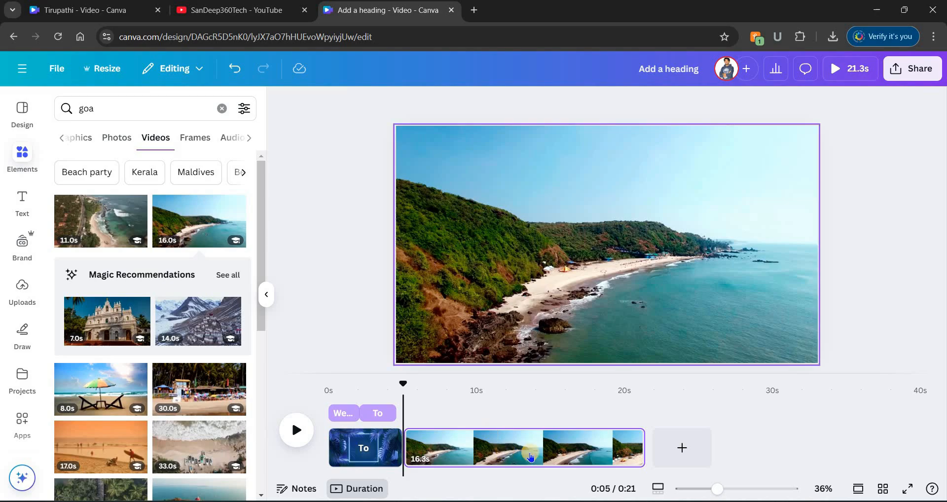
# Trim the second page to 5.0 seconds and play the transition from the first page.
pyautogui.moveTo(504, 446); pyautogui.dragTo(475, 449)
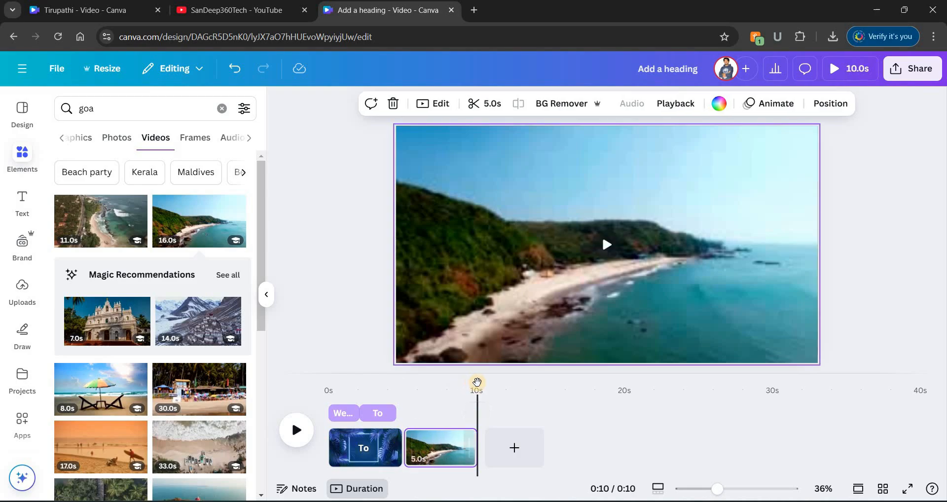
pyautogui.click(297, 431)
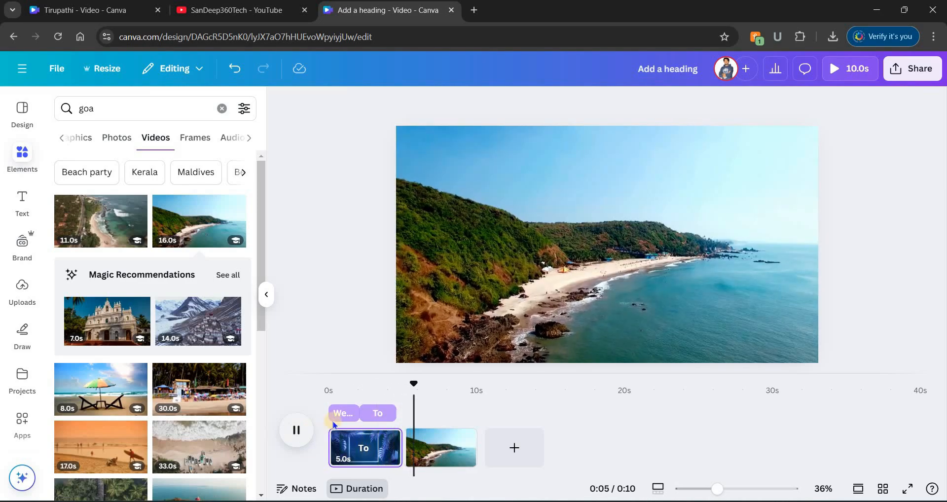
pyautogui.click(426, 384)
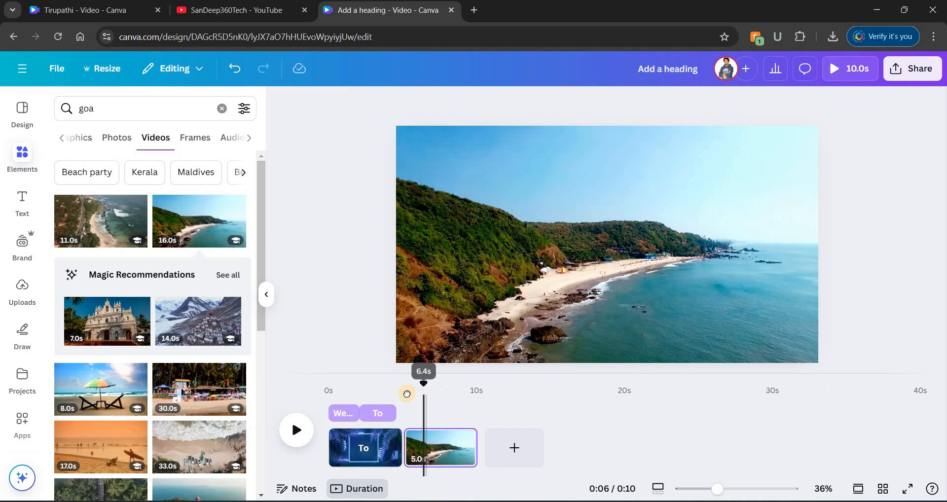
pyautogui.moveTo(407, 394); pyautogui.dragTo(404, 396)
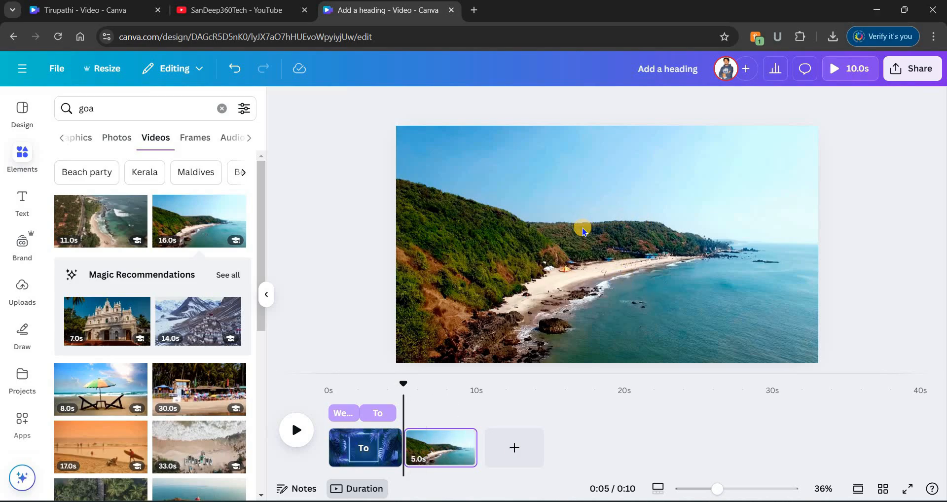
# Copy the "To" heading from the first page and paste it onto the beach video page.
pyautogui.click(24, 197)
pyautogui.moveTo(380, 424); pyautogui.dragTo(375, 414)
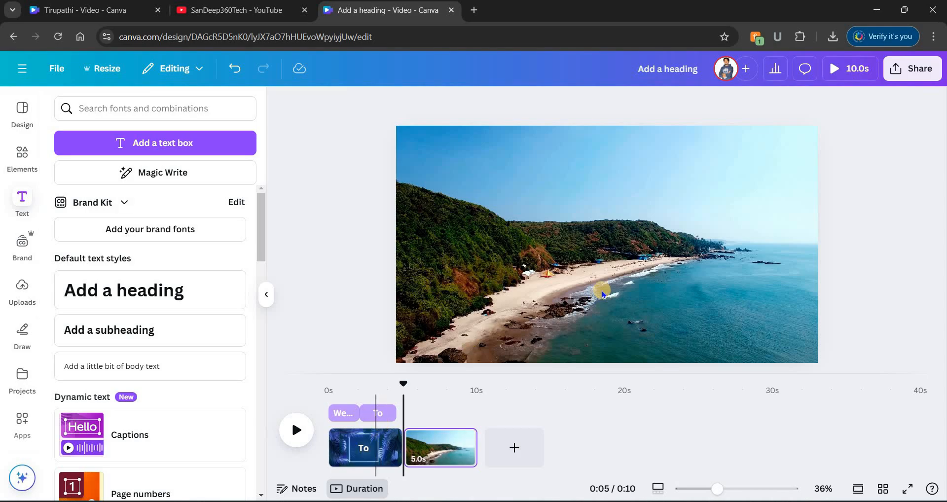
pyautogui.rightClick(590, 249)
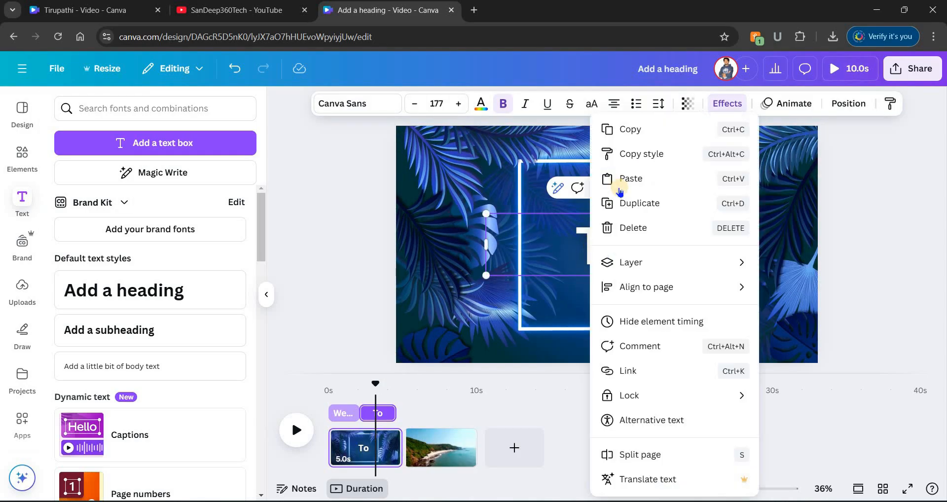
pyautogui.click(623, 132)
pyautogui.click(429, 444)
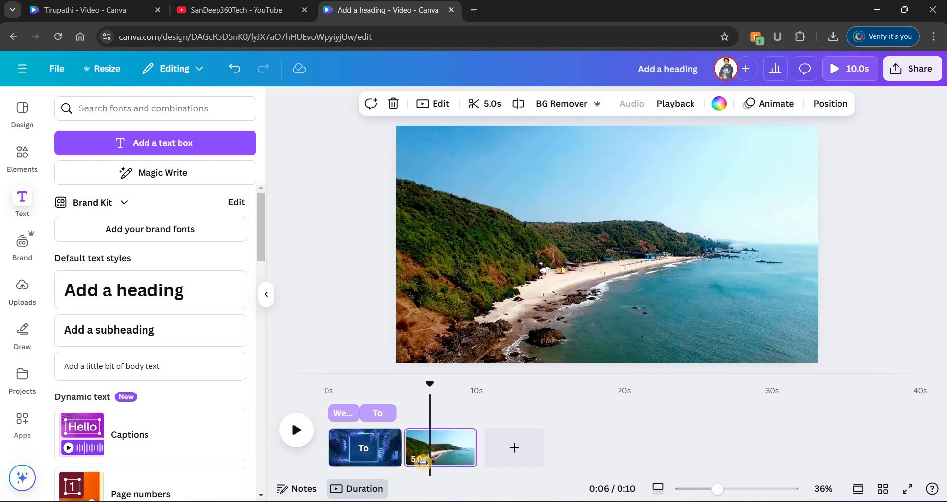
pyautogui.rightClick(510, 232)
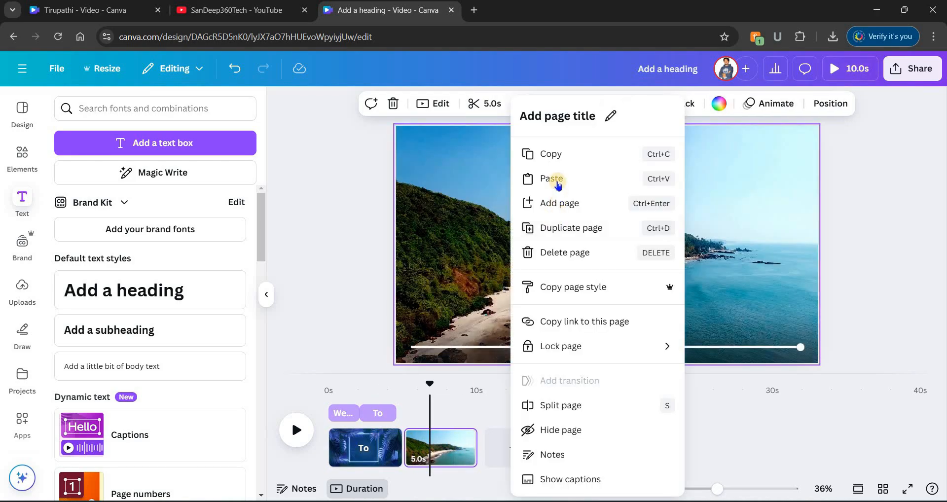
pyautogui.click(557, 181)
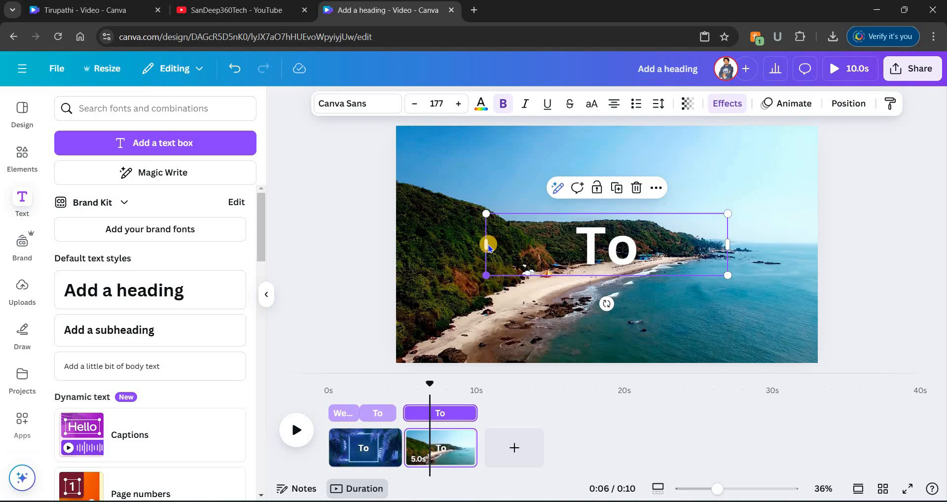
# Enlarge the copied heading on the beach page to font size 406 and replace its text with "Goa".
pyautogui.moveTo(540, 242); pyautogui.dragTo(455, 211)
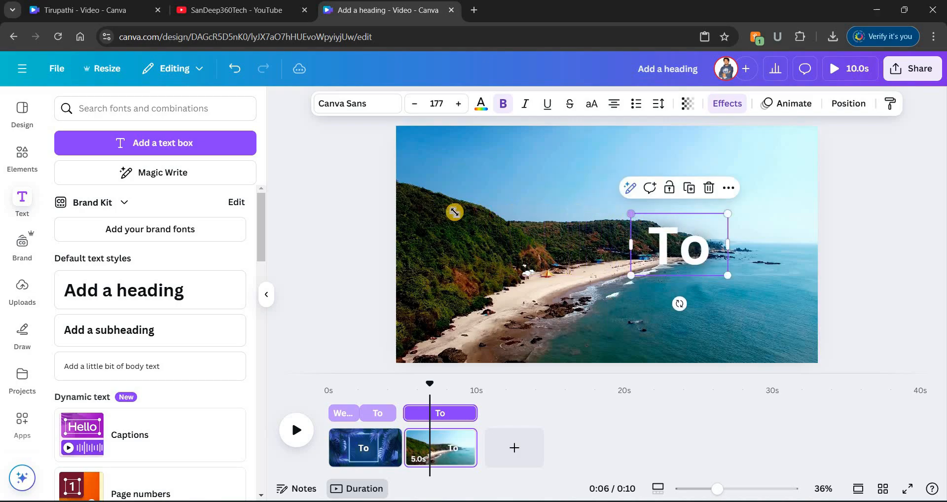
pyautogui.moveTo(569, 228); pyautogui.dragTo(600, 266)
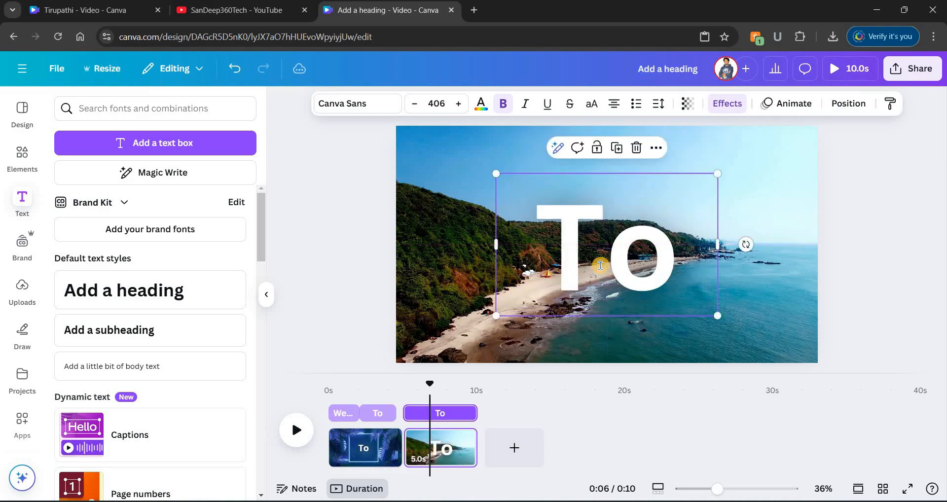
pyautogui.doubleClick(600, 266)
pyautogui.write('Goa')
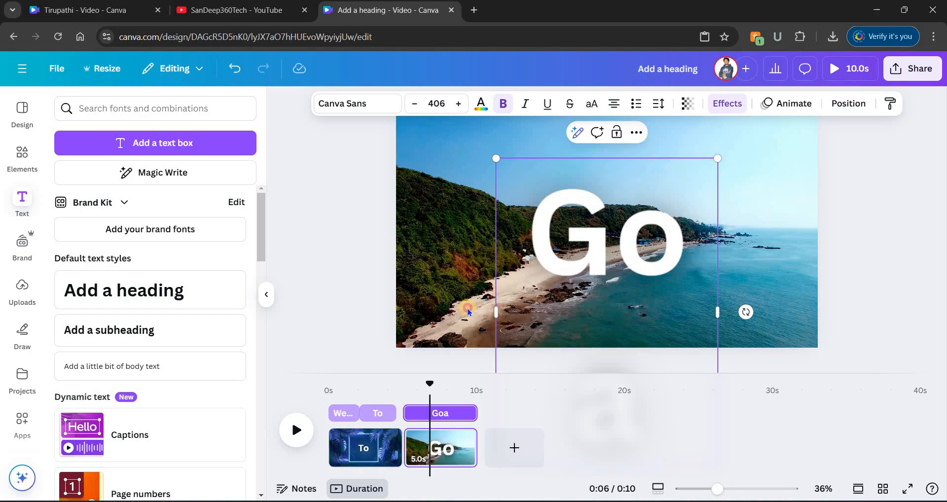
# Widen the "Goa" text box so the word fits on one line and centre it horizontally on the page.
pyautogui.moveTo(453, 304); pyautogui.dragTo(455, 305)
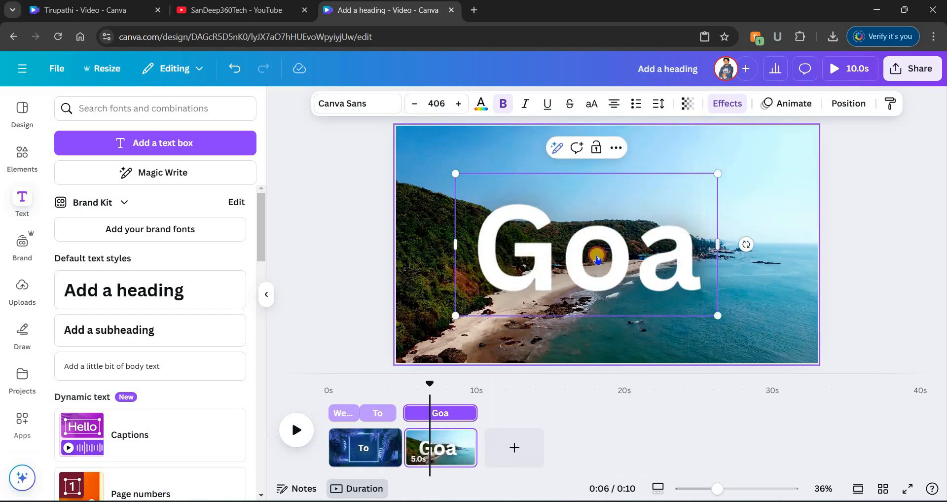
pyautogui.click(623, 260)
pyautogui.moveTo(675, 256); pyautogui.dragTo(704, 255)
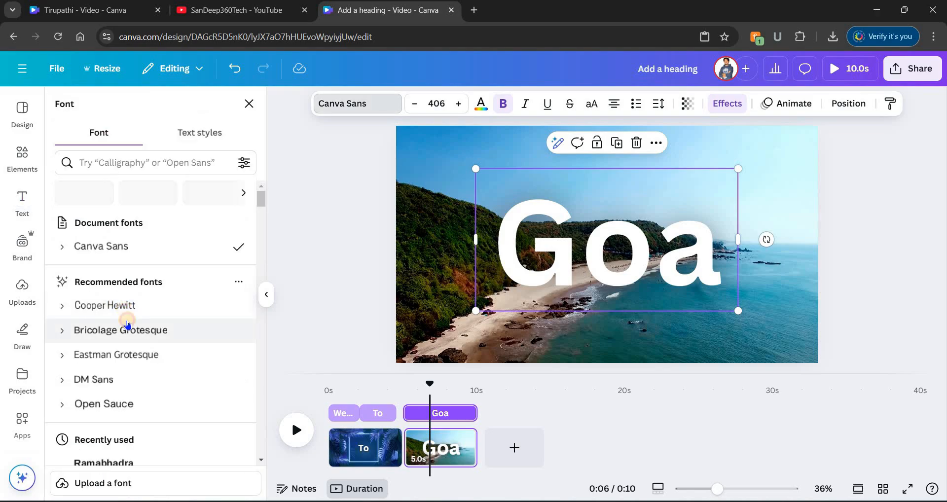
# Try a few other fonts on the "Goa" heading and set it to Bluefine Demo Regular.
pyautogui.click(127, 329)
pyautogui.click(127, 329)
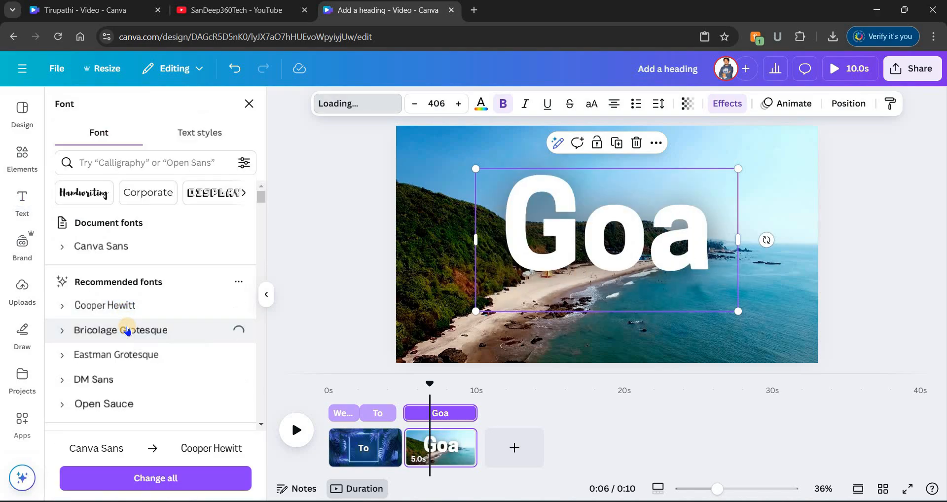
pyautogui.scroll(-5, 153, 272)
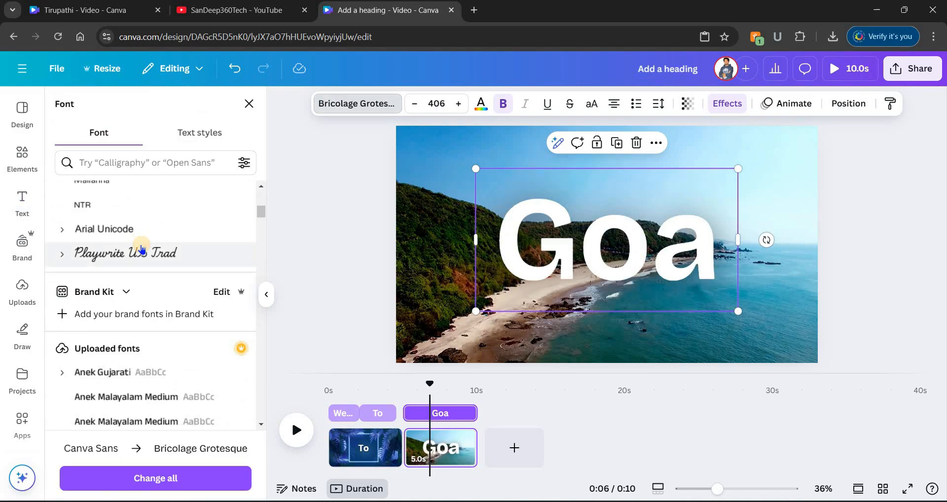
pyautogui.scroll(-10, 154, 295)
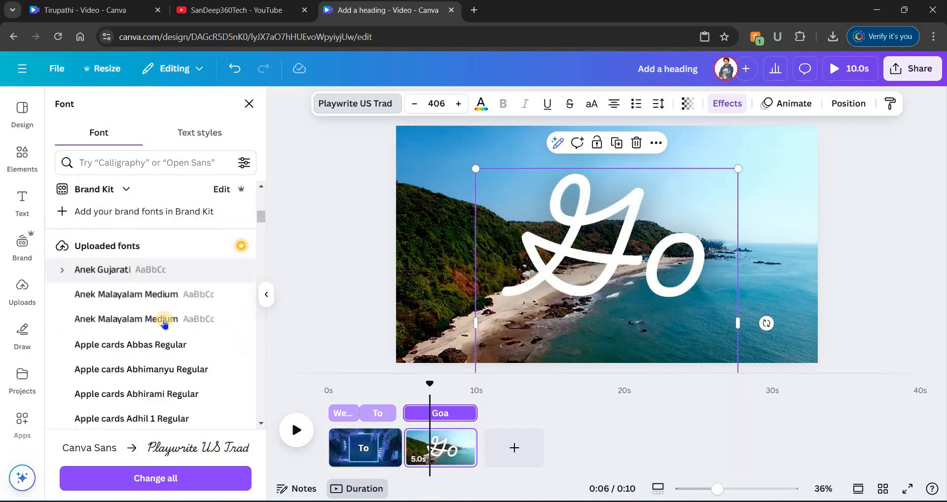
pyautogui.scroll(-5, 164, 323)
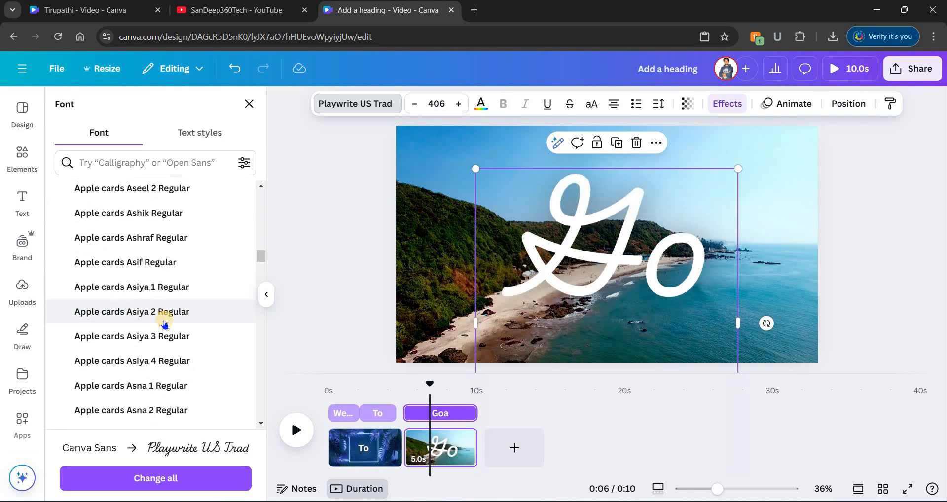
pyautogui.click(168, 327)
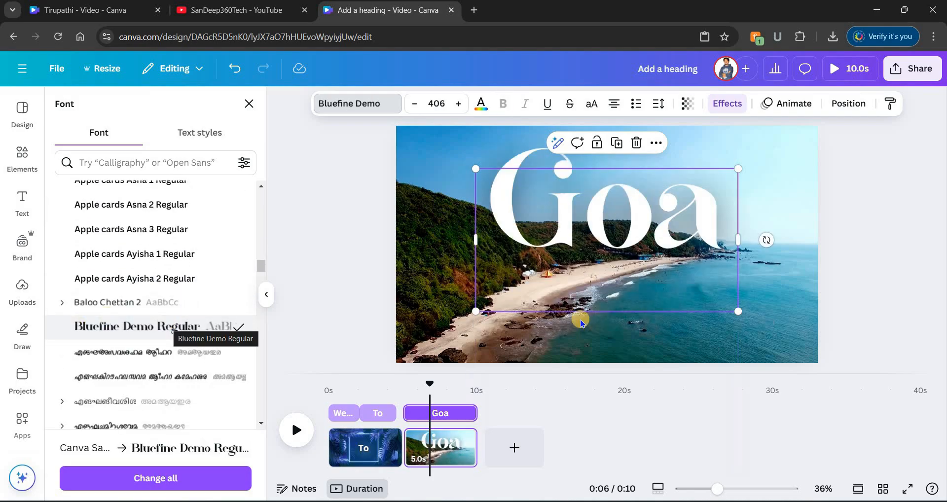
# Scale the "Goa" heading down to font size 352 and centre it over the beach video.
pyautogui.moveTo(476, 311); pyautogui.dragTo(511, 292)
pyautogui.moveTo(627, 196); pyautogui.dragTo(619, 239)
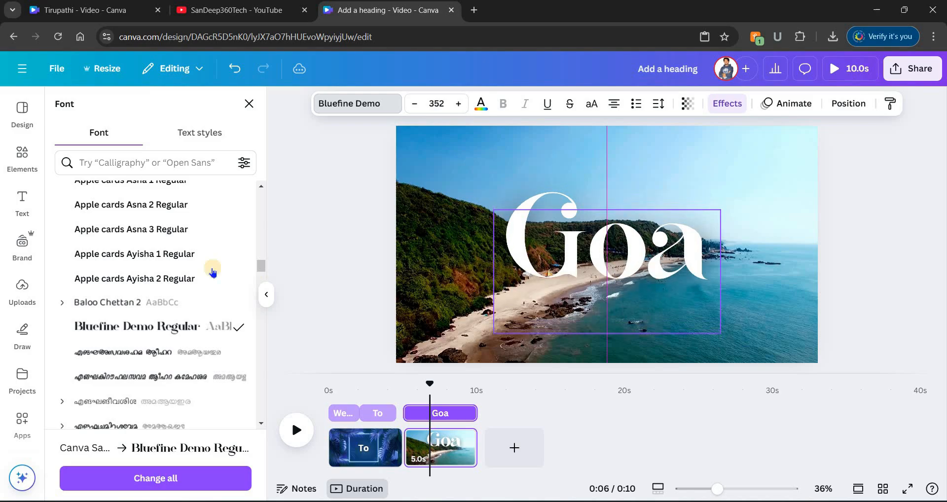
pyautogui.click(638, 303)
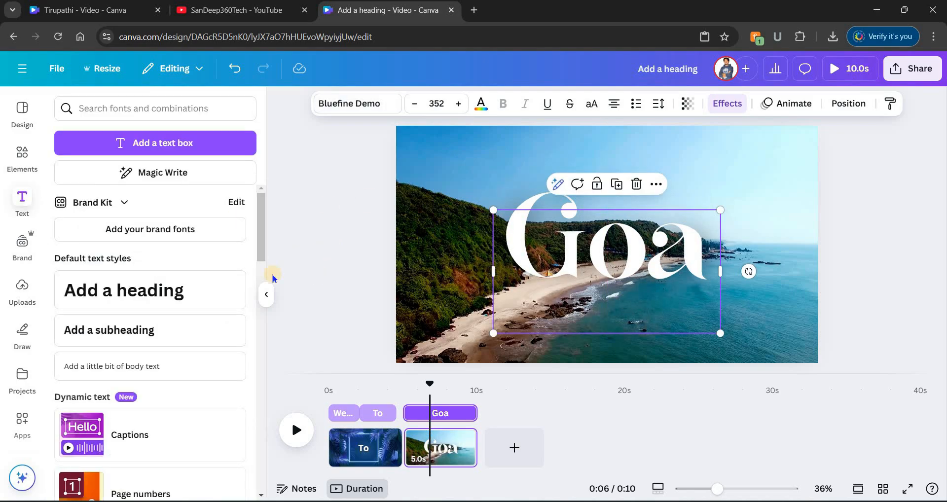
pyautogui.click(379, 228)
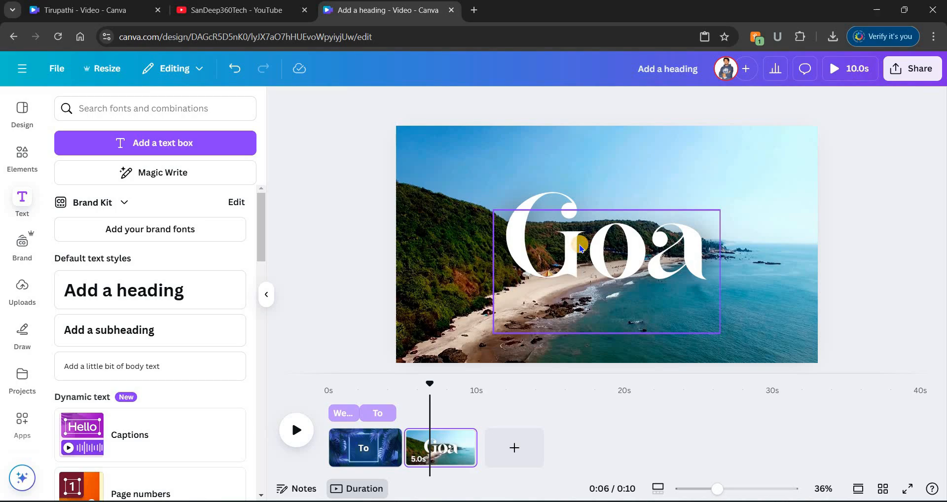
pyautogui.click(580, 248)
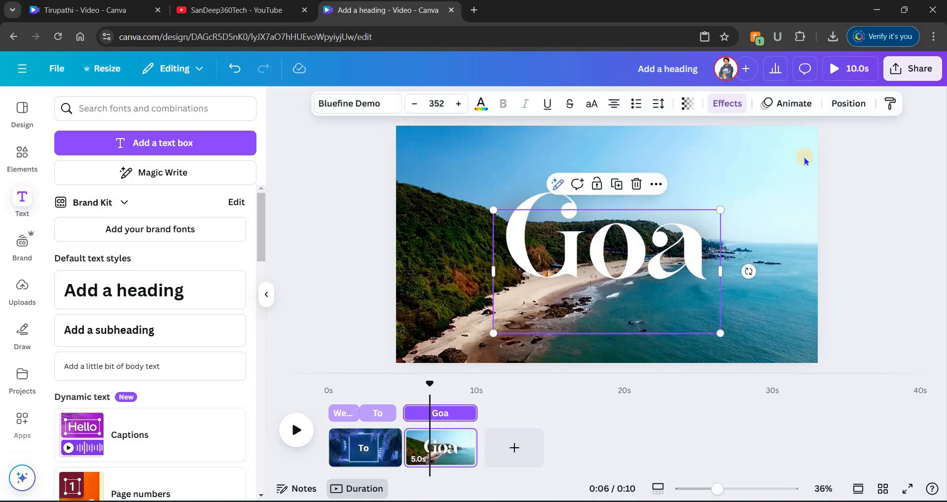
# Try the Drift animation on the "Goa" heading with its intensity reduced to near the minimum.
pyautogui.click(780, 103)
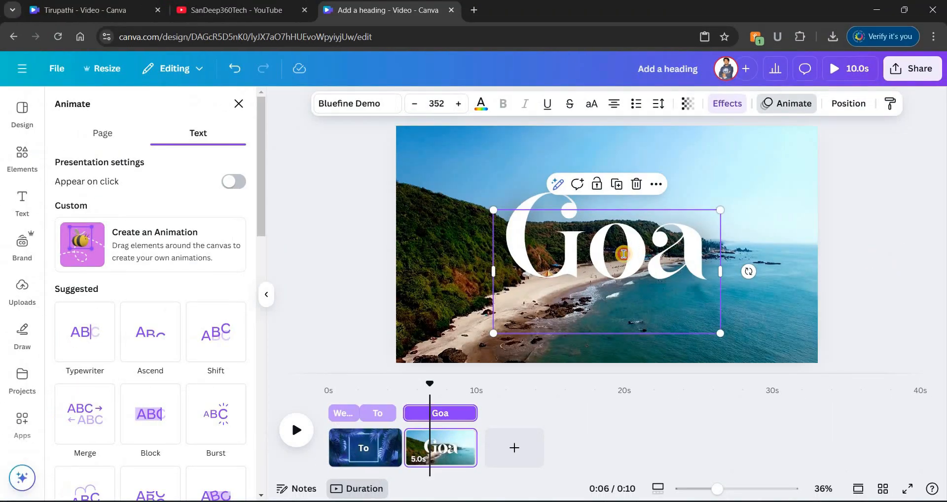
pyautogui.click(766, 120)
pyautogui.click(772, 110)
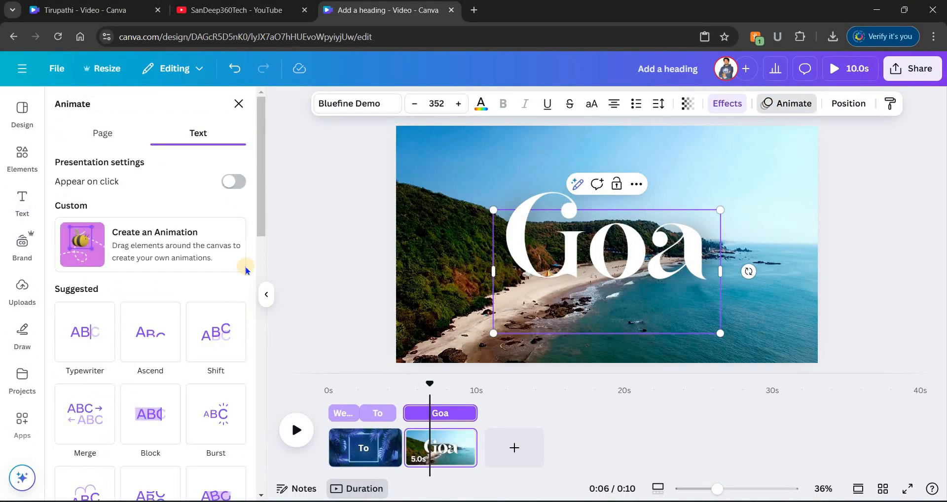
pyautogui.scroll(-3, 261, 267)
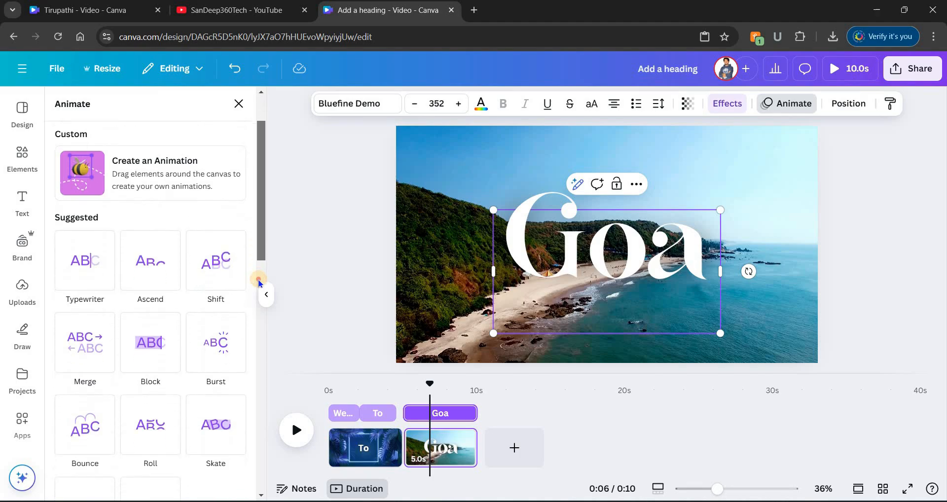
pyautogui.scroll(-5, 269, 377)
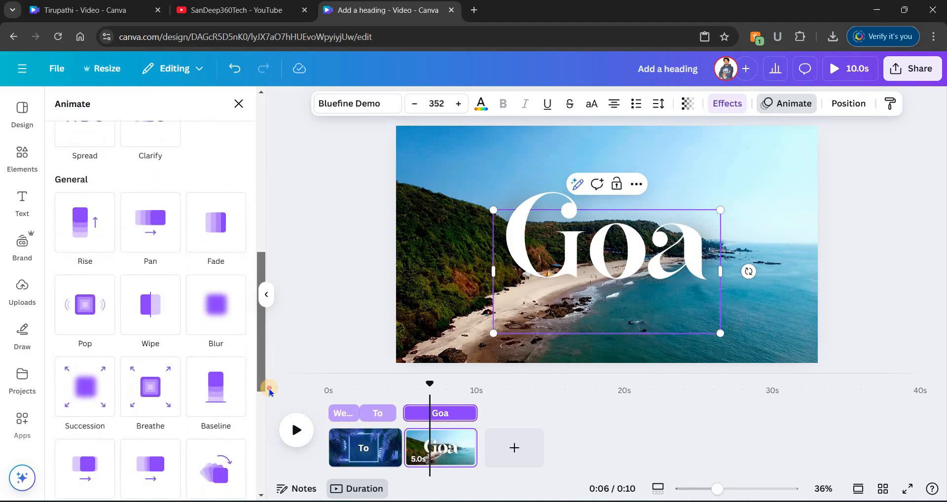
pyautogui.scroll(-1, 147, 434)
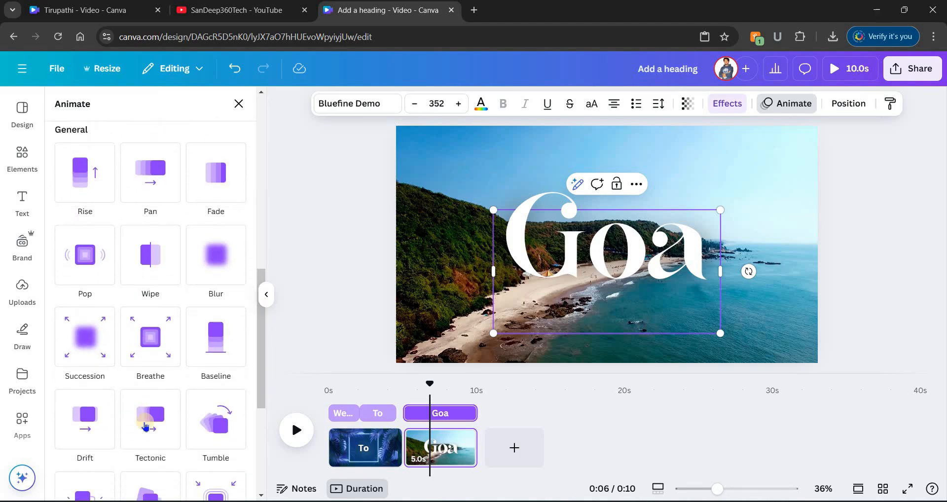
pyautogui.click(146, 426)
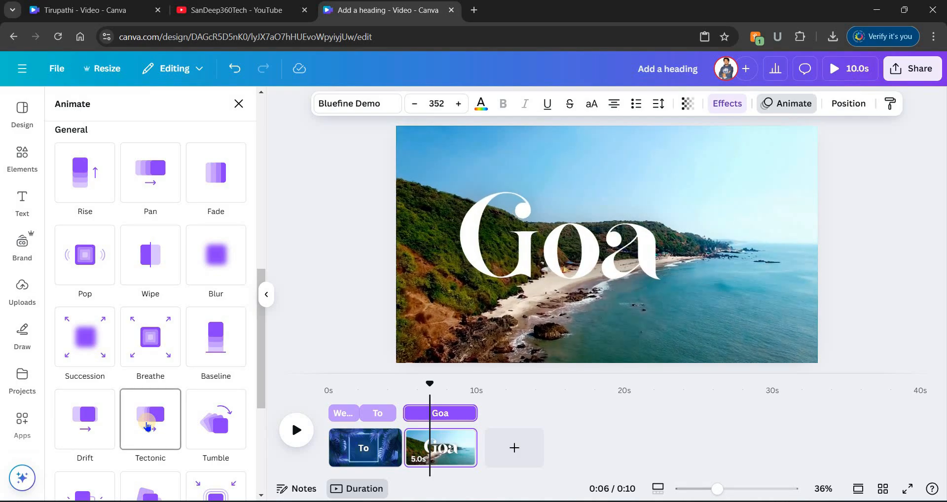
pyautogui.click(92, 422)
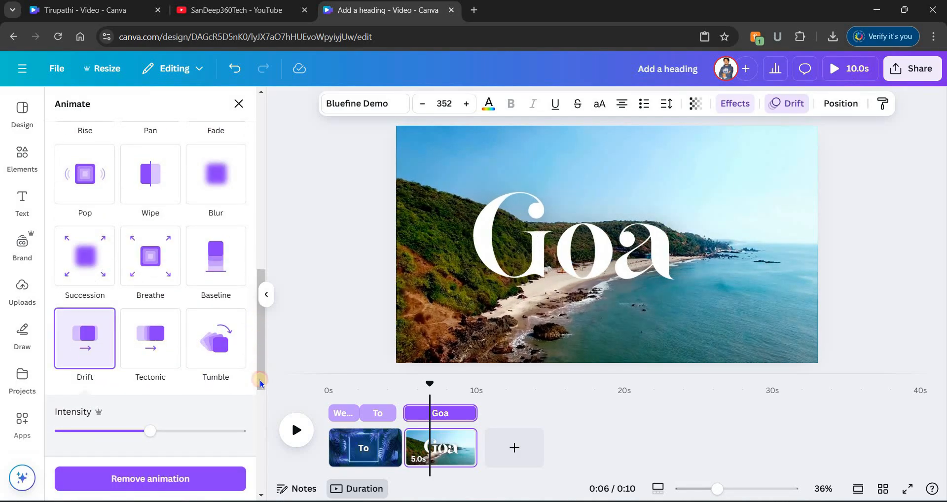
pyautogui.scroll(-3, 88, 288)
pyautogui.click(88, 289)
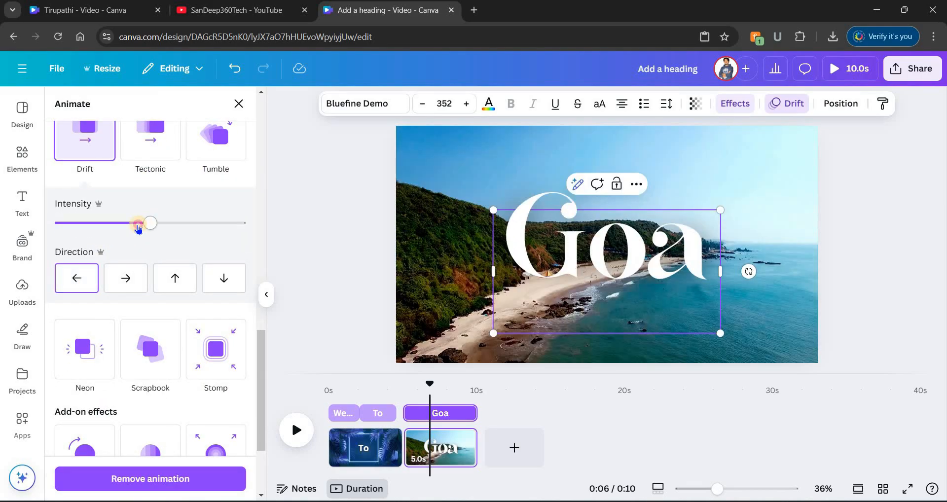
pyautogui.click(72, 224)
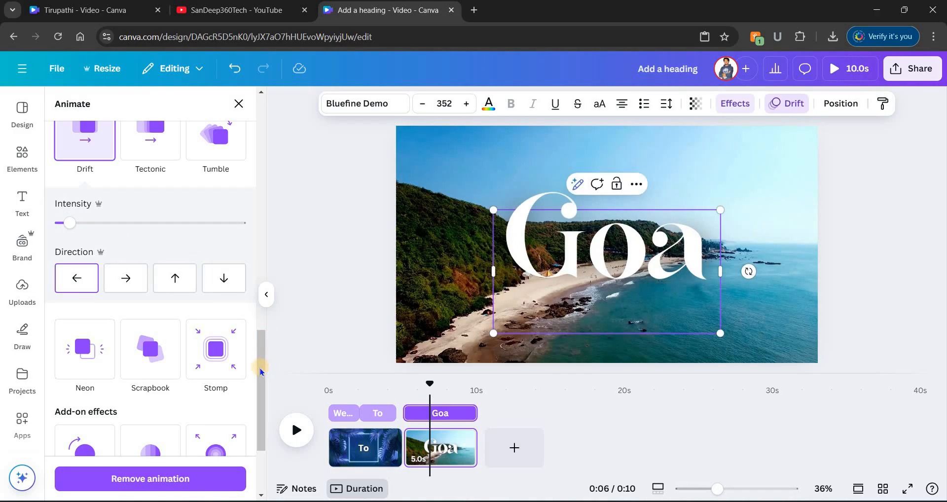
# Compare other text animations, apply Skate on enter to the "Goa" heading, and set its intensity to the minimum.
pyautogui.scroll(8, 233, 244)
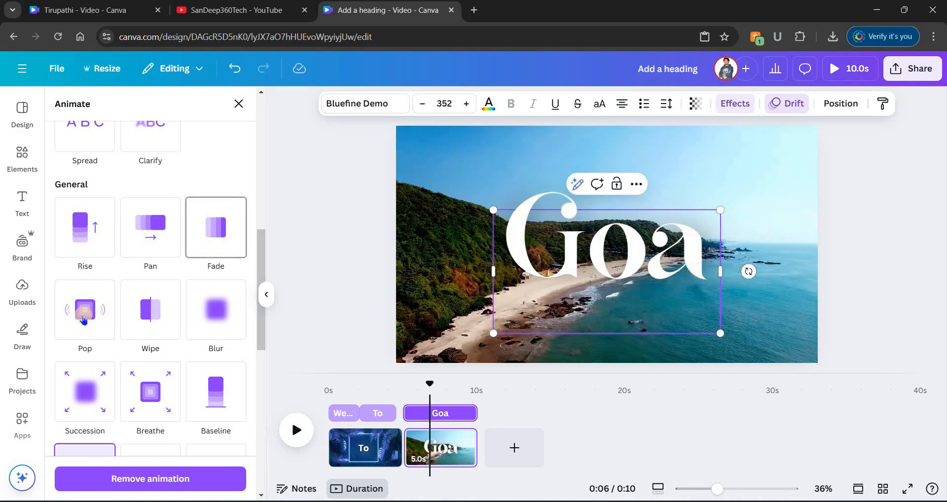
pyautogui.click(84, 320)
pyautogui.scroll(10, 158, 264)
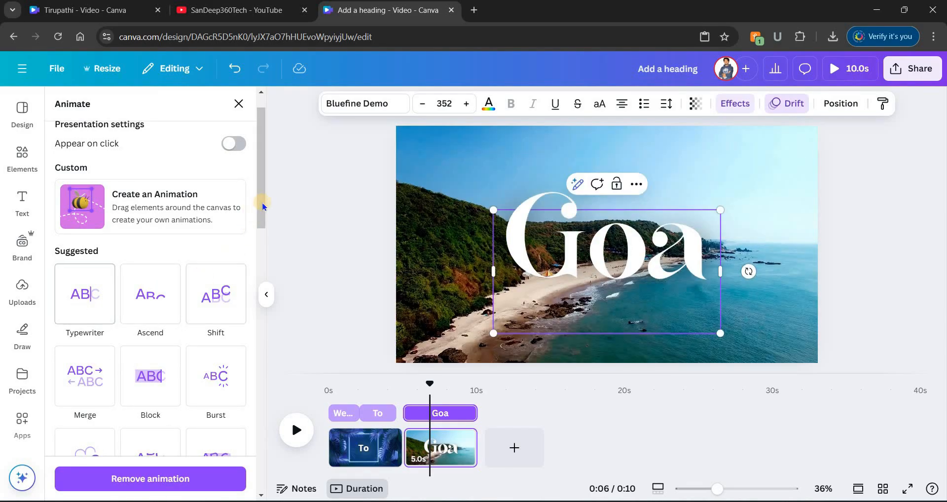
pyautogui.scroll(-4, 69, 336)
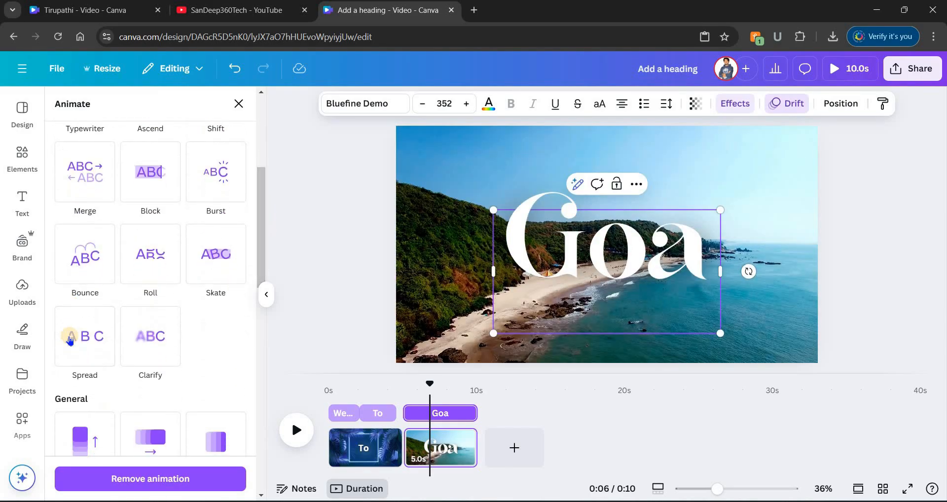
pyautogui.click(67, 334)
pyautogui.click(164, 338)
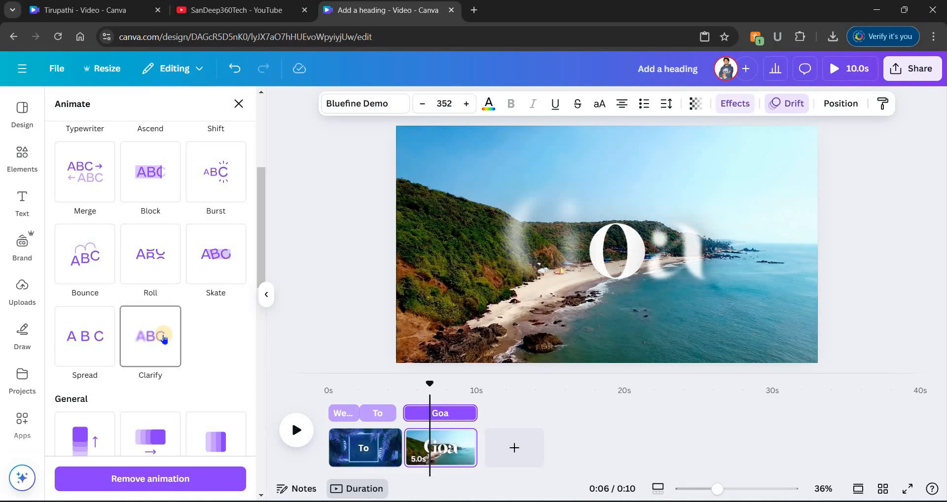
pyautogui.click(151, 271)
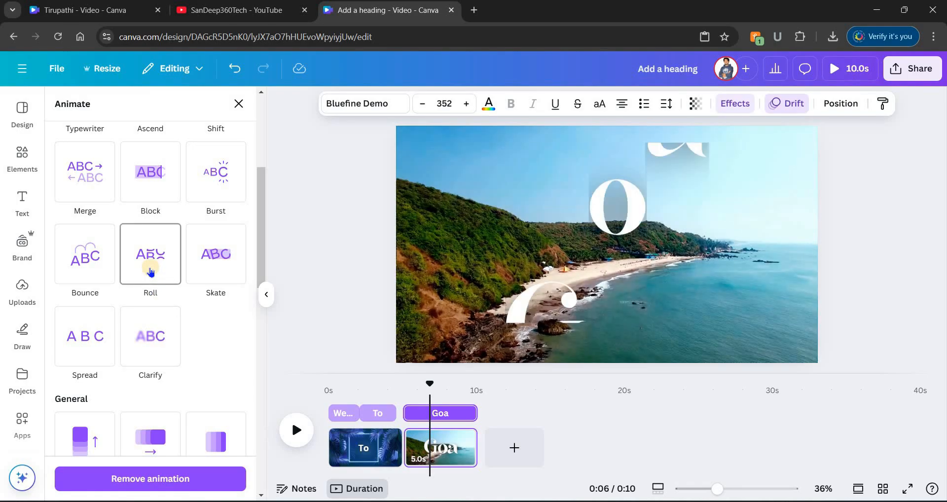
pyautogui.click(216, 258)
pyautogui.click(216, 257)
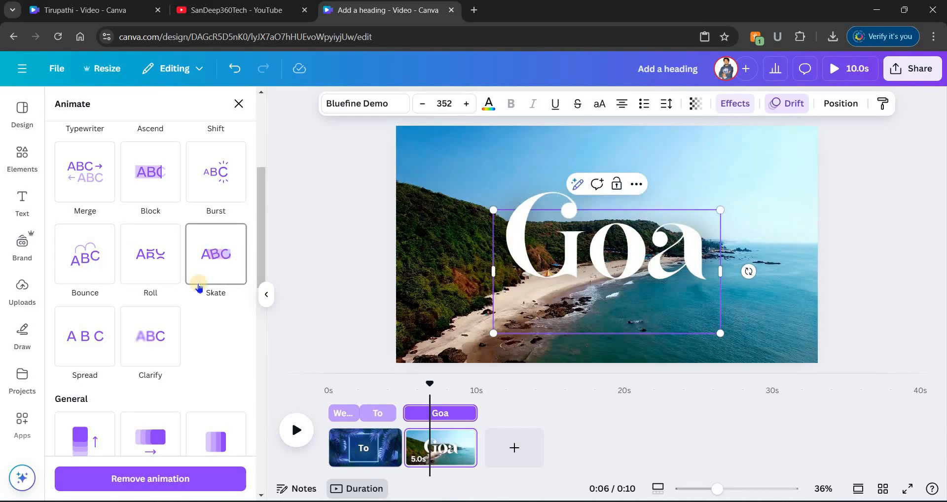
pyautogui.moveTo(98, 413); pyautogui.dragTo(53, 416)
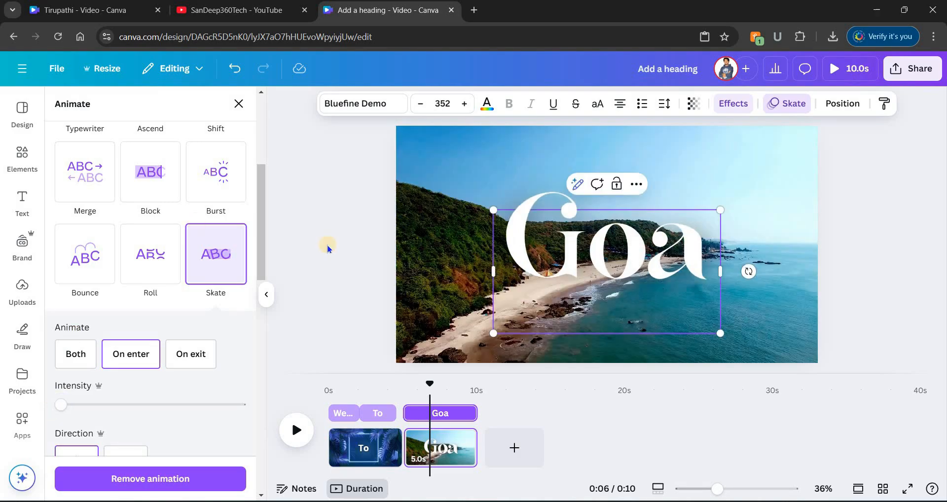
pyautogui.click(646, 305)
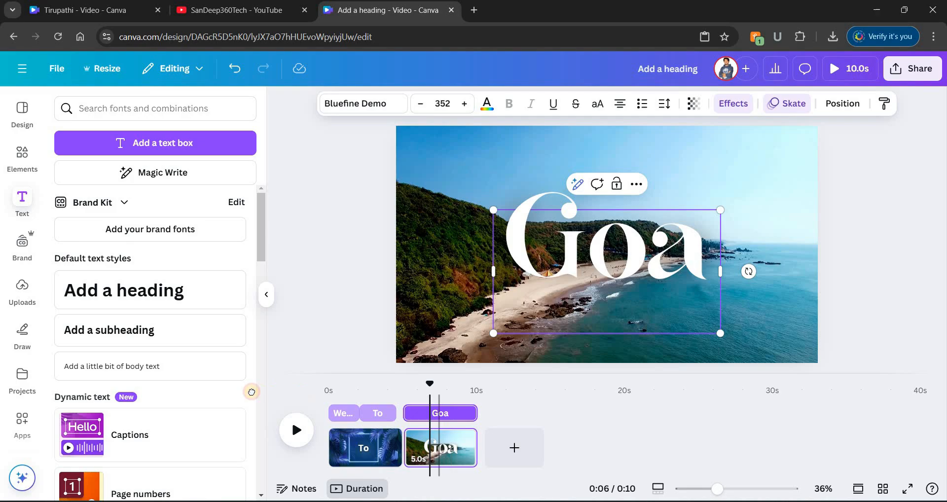
# Play the video to preview the transition into the beach page and the animated "Goa" heading.
pyautogui.click(295, 433)
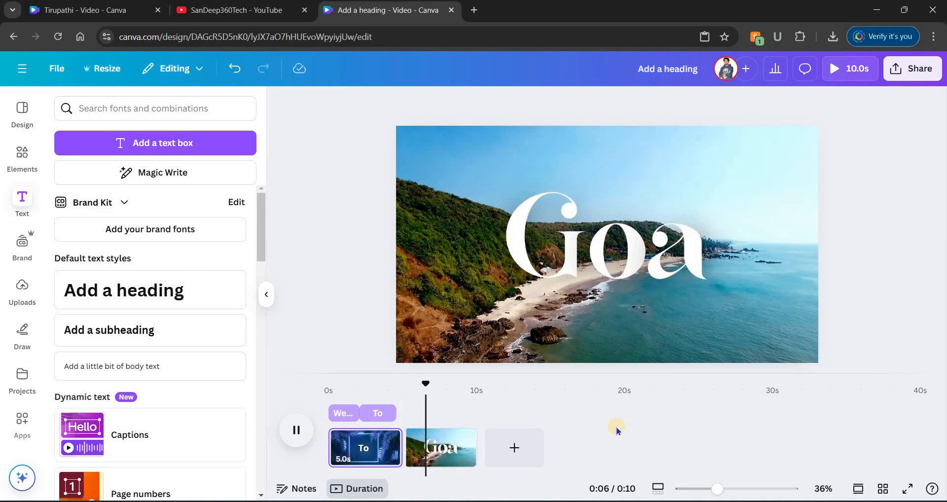
pyautogui.click(616, 430)
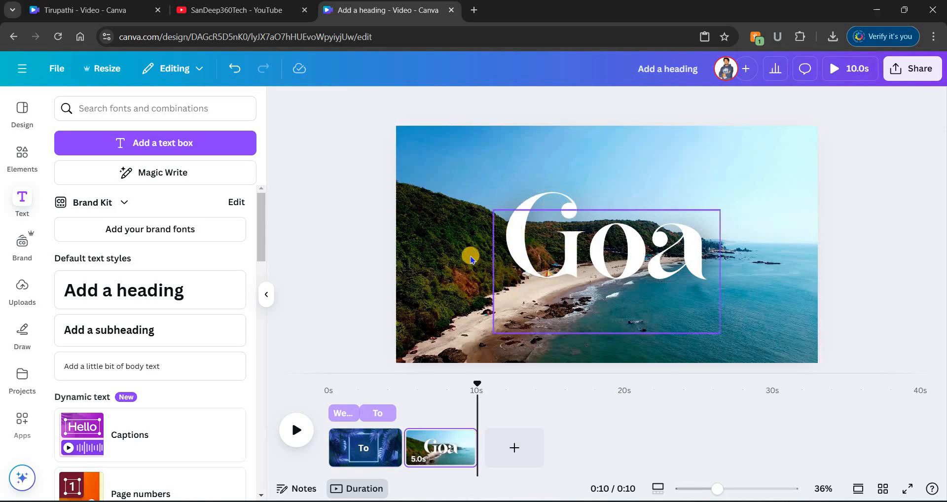
pyautogui.click(389, 249)
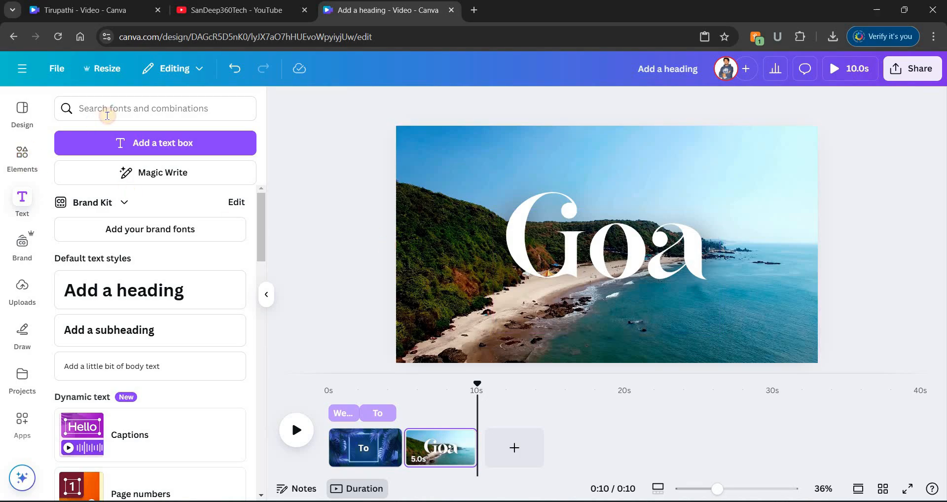
# Search the elements library for "flight" and browse the matching videos and graphics.
pyautogui.click(22, 155)
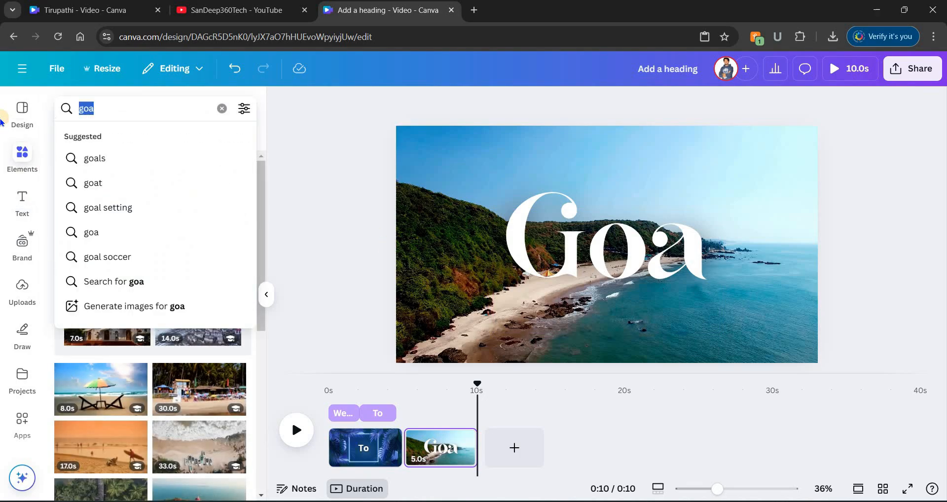
pyautogui.write('flight')
pyautogui.press('Return')
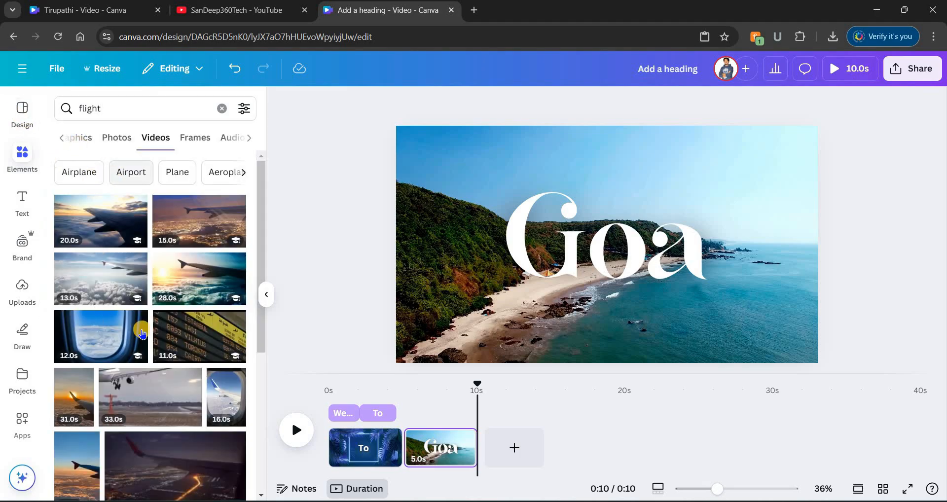
pyautogui.scroll(-5, 118, 197)
pyautogui.scroll(5, 108, 163)
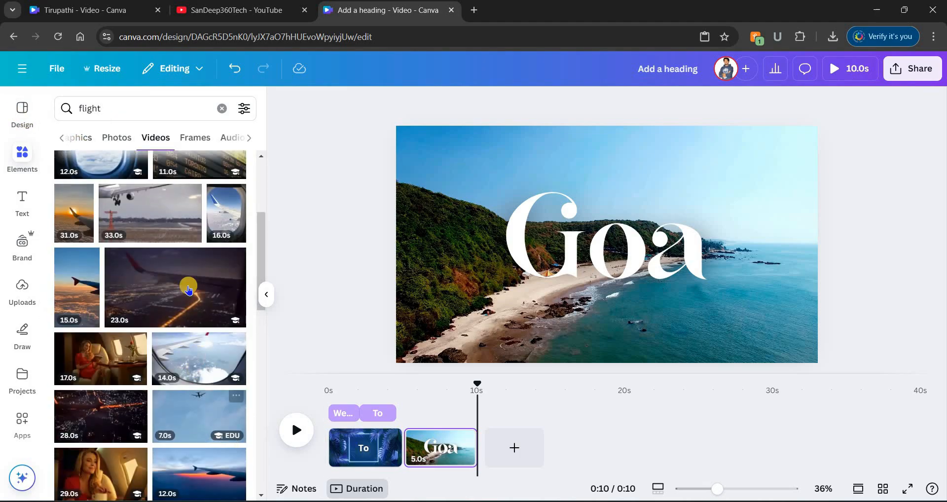
pyautogui.click(84, 141)
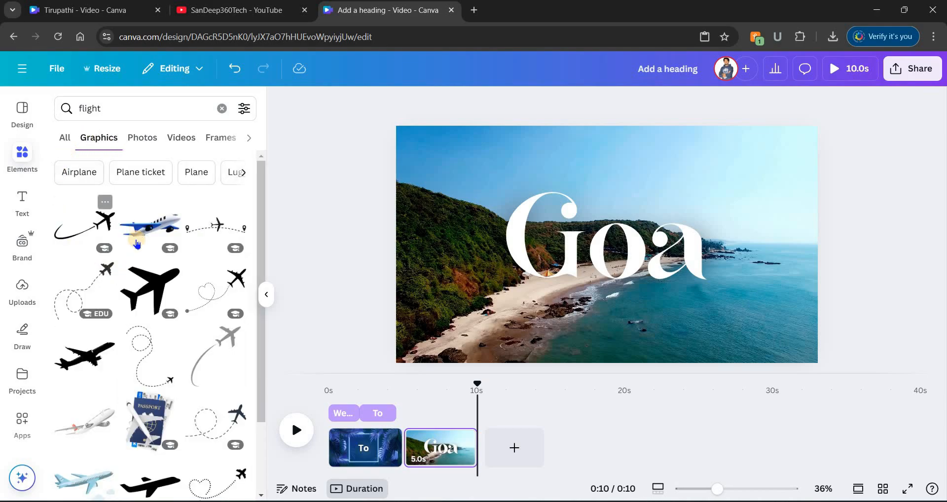
pyautogui.scroll(-2, 159, 323)
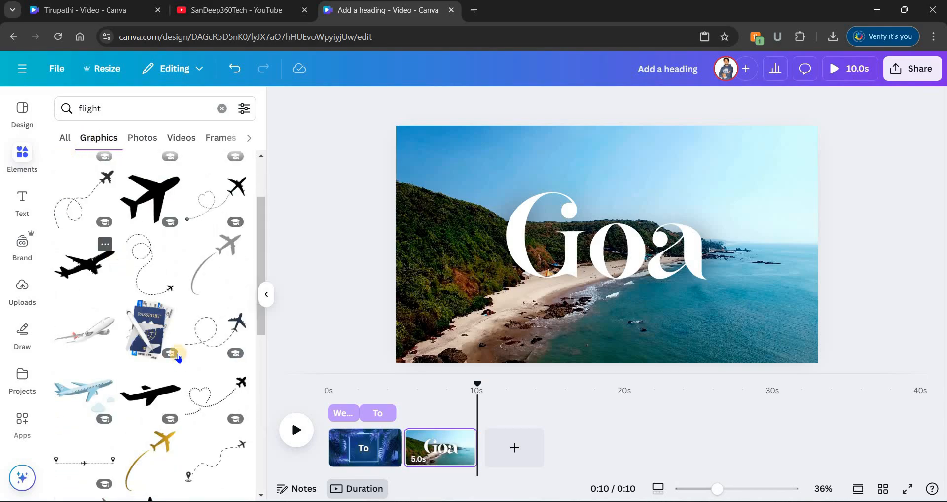
pyautogui.scroll(-4, 159, 323)
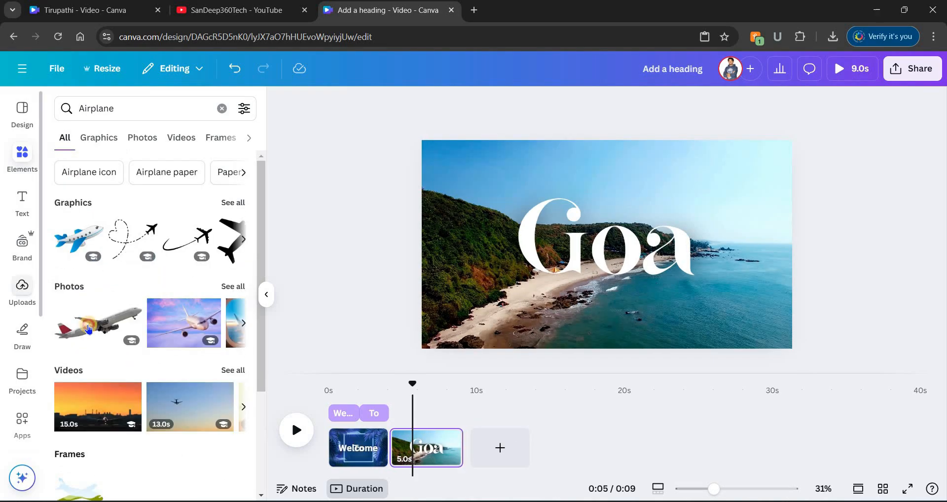
# Add the red-tailed airplane photo from the "Airplane" results to the Goa page and bring it to the front.
pyautogui.click(88, 330)
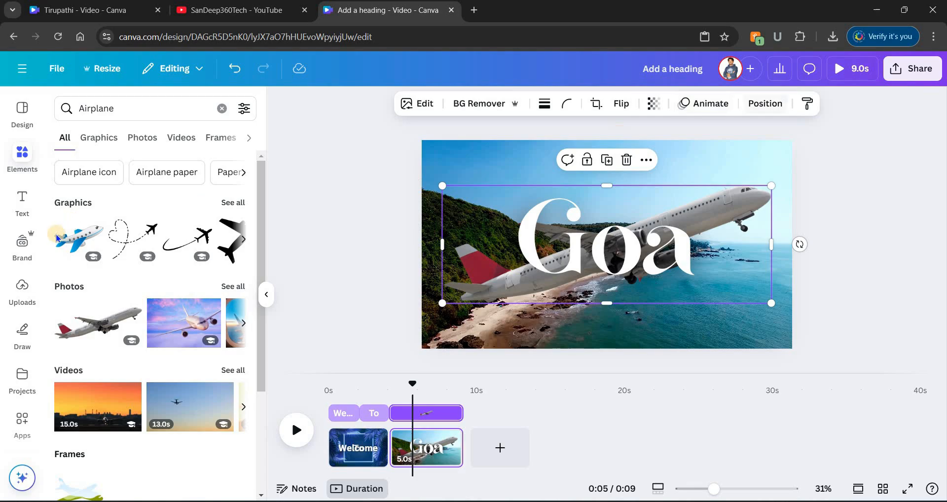
pyautogui.click(765, 103)
pyautogui.click(91, 199)
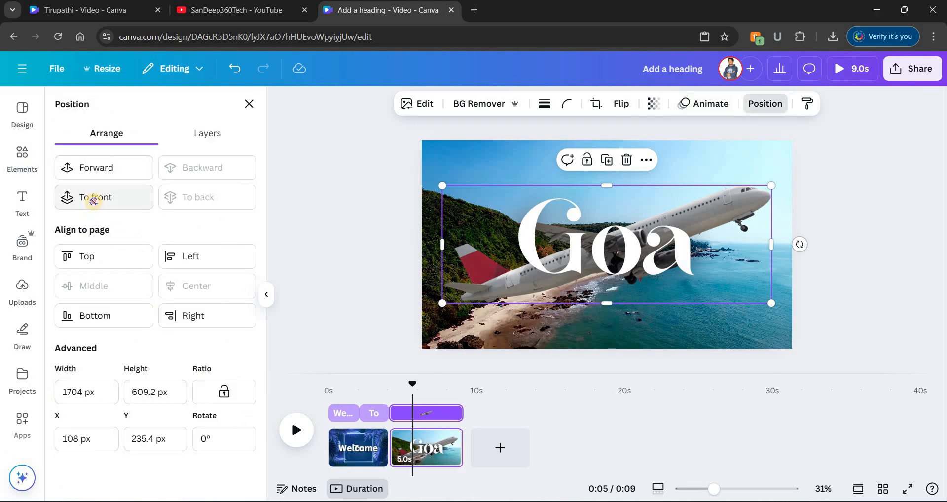
# Resize the airplane to about the page width and move it past the page's left edge, keeping only its nose over the beach.
pyautogui.moveTo(612, 266); pyautogui.dragTo(604, 265)
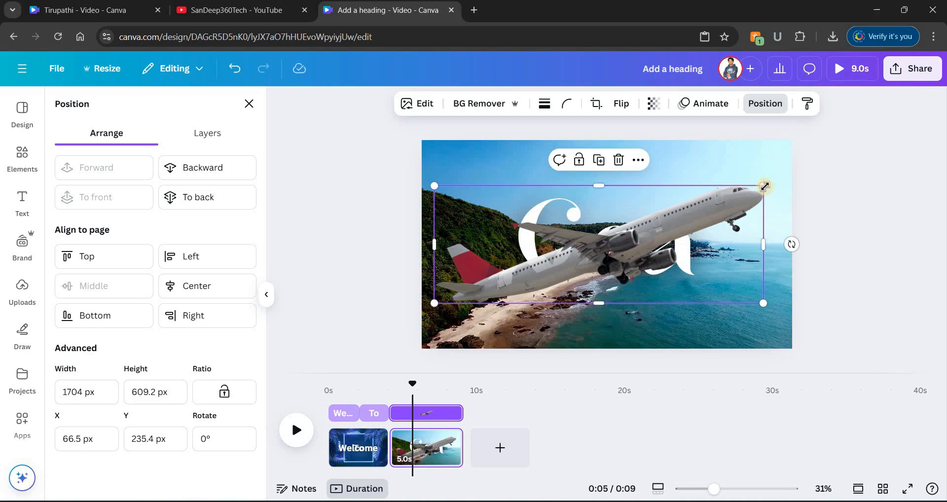
pyautogui.moveTo(784, 168); pyautogui.dragTo(792, 175)
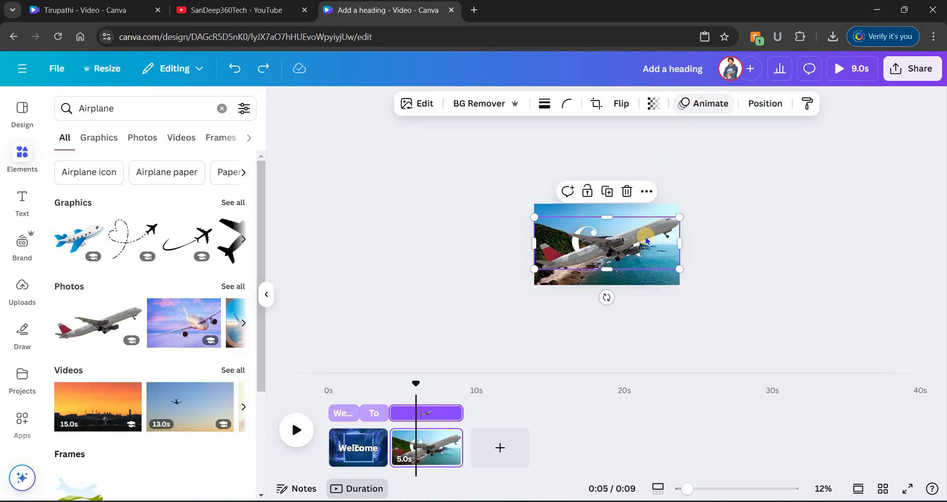
pyautogui.moveTo(577, 245); pyautogui.dragTo(525, 253)
pyautogui.moveTo(603, 242); pyautogui.dragTo(547, 256)
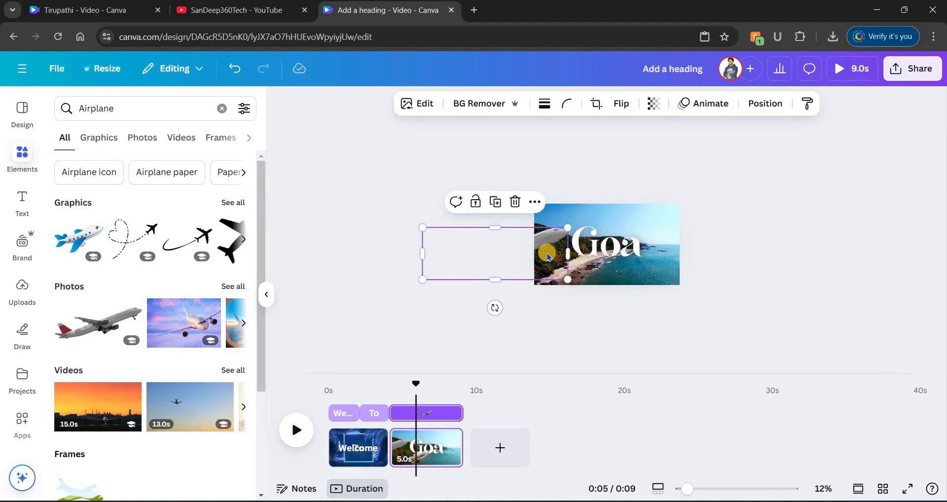
# Create a custom animation that moves the airplane straight across the page and out past its right edge.
pyautogui.click(674, 162)
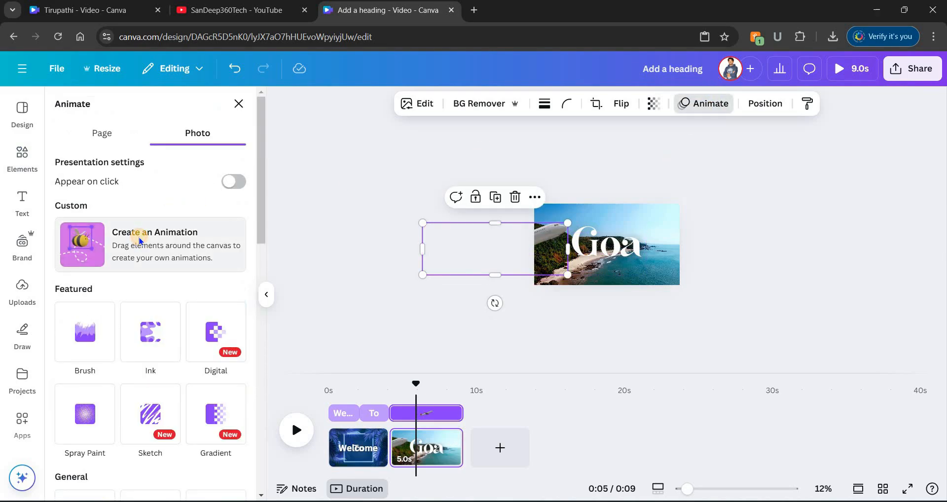
pyautogui.click(139, 240)
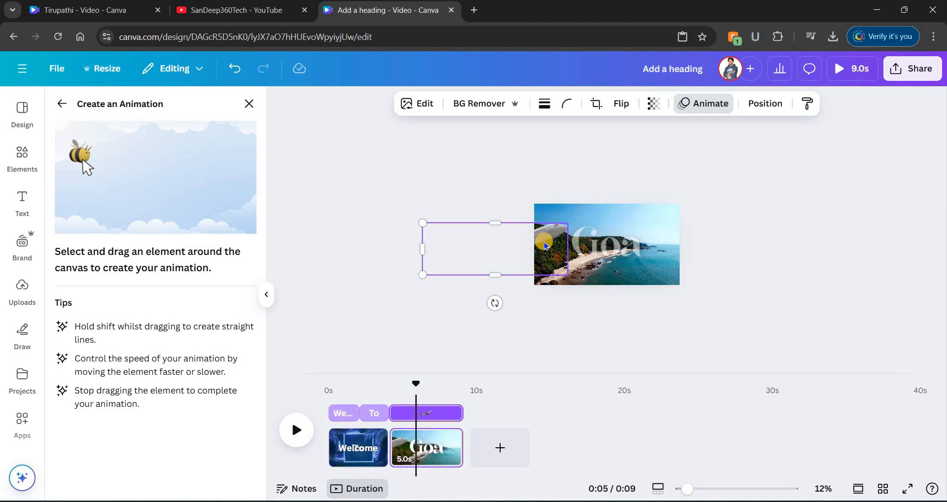
pyautogui.moveTo(545, 245); pyautogui.dragTo(810, 228)
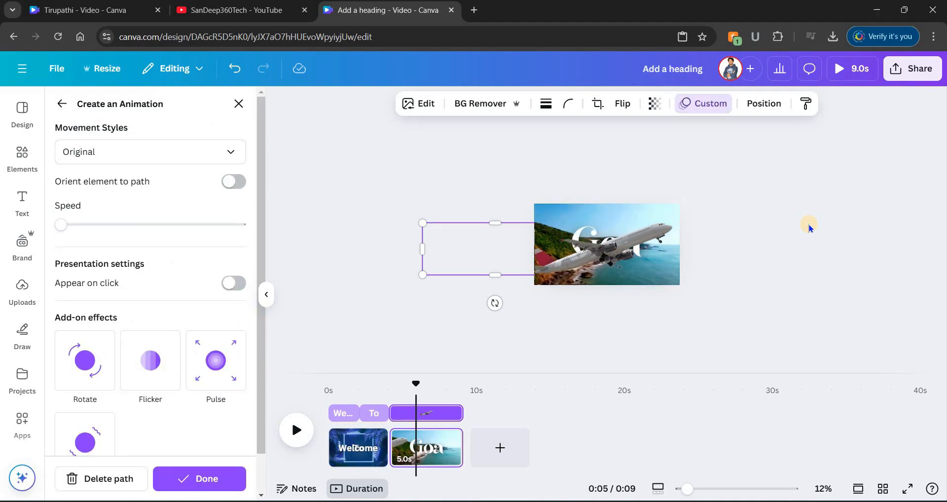
# Set the airplane animation's movement style to Steady with the element oriented to its path, and preview it.
pyautogui.click(90, 154)
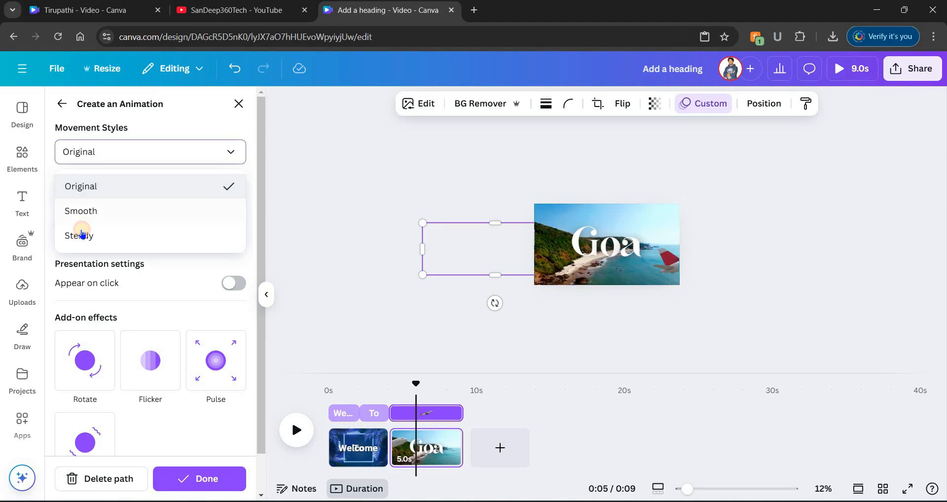
pyautogui.click(75, 234)
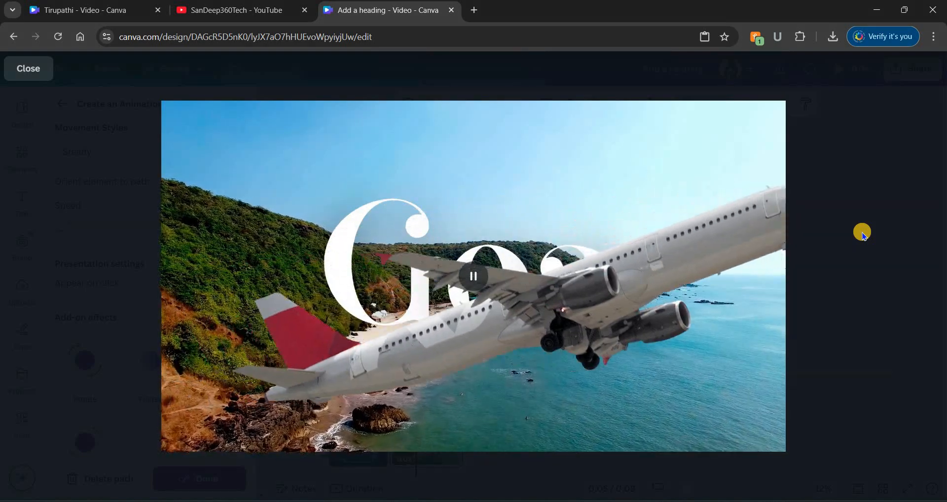
pyautogui.click(862, 233)
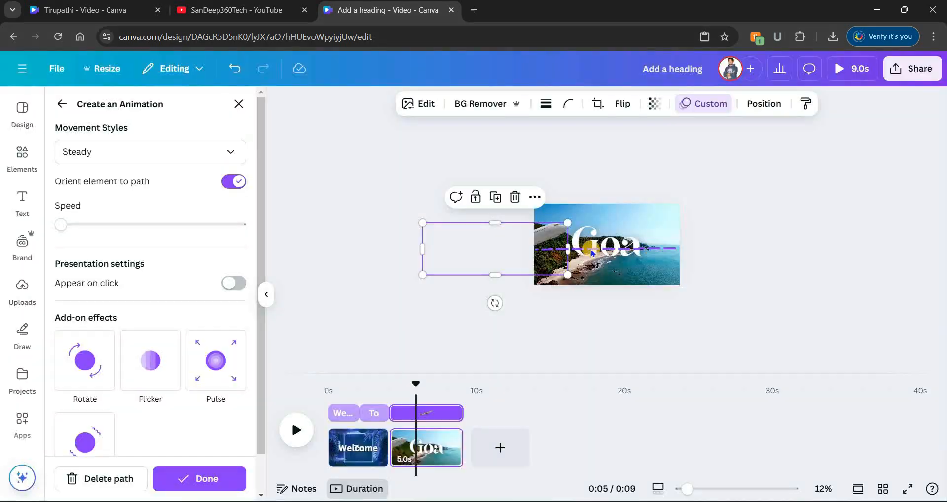
pyautogui.click(585, 247)
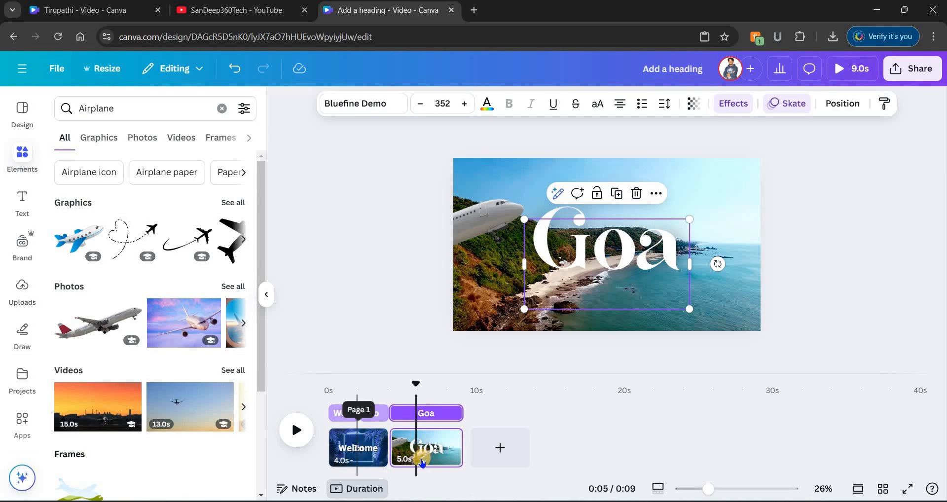
# Add a Chop transition between the Welcome and Goa pages, compare its origins, and set it counter-clockwise from the bottom-left corner.
pyautogui.moveTo(389, 464)
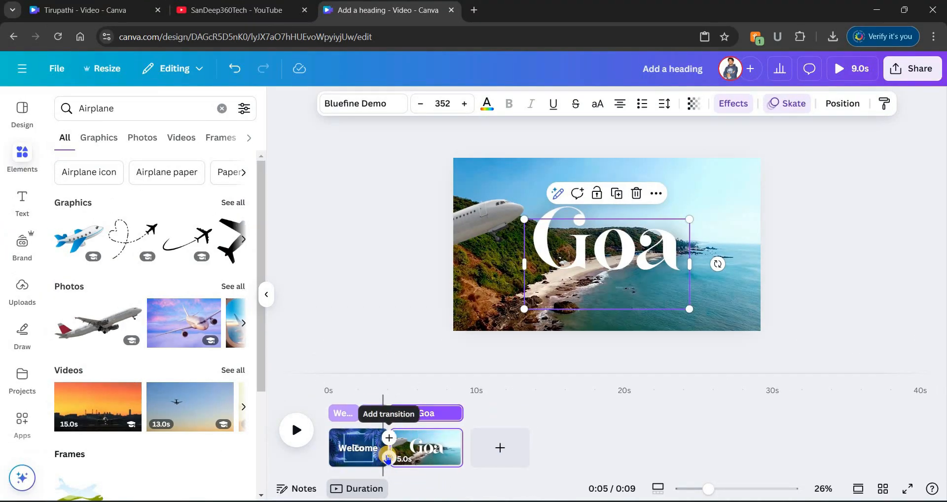
pyautogui.click(389, 457)
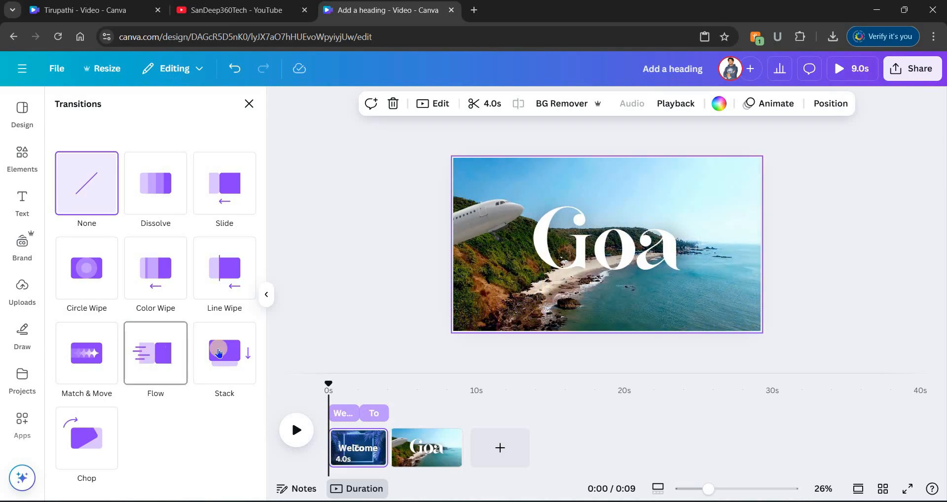
pyautogui.click(99, 439)
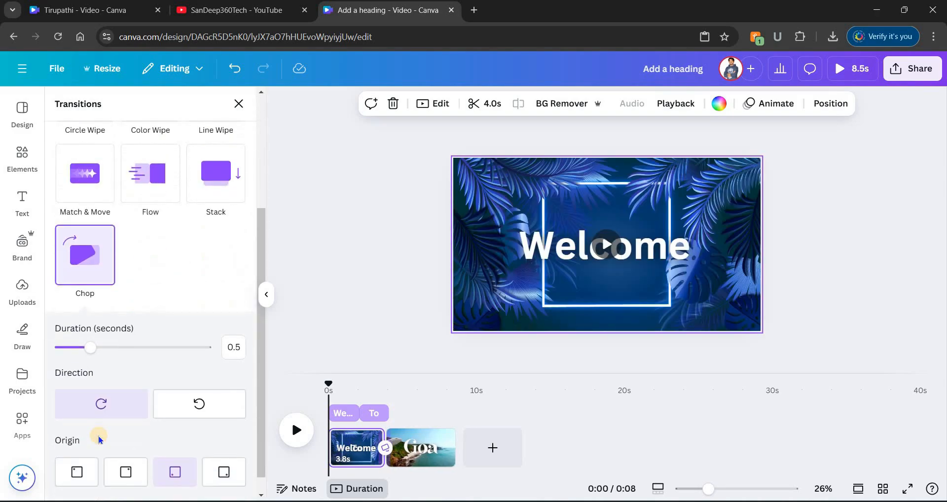
pyautogui.click(78, 470)
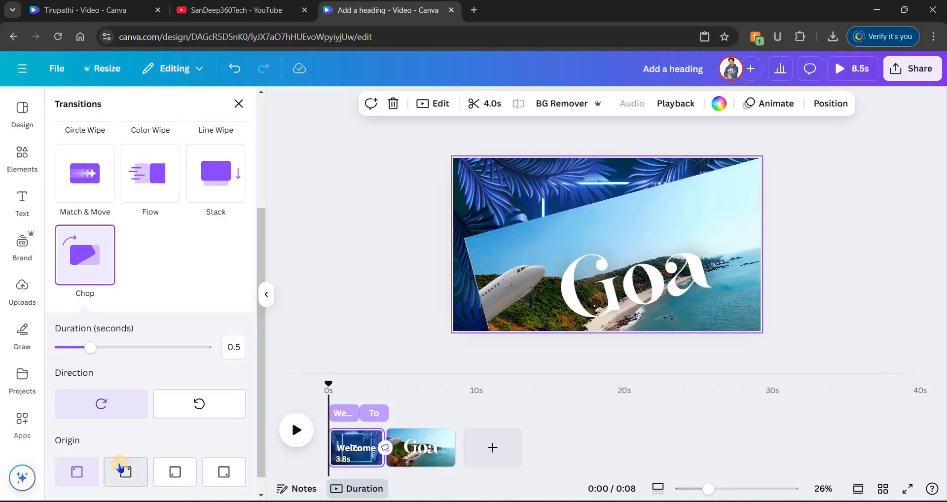
pyautogui.click(120, 466)
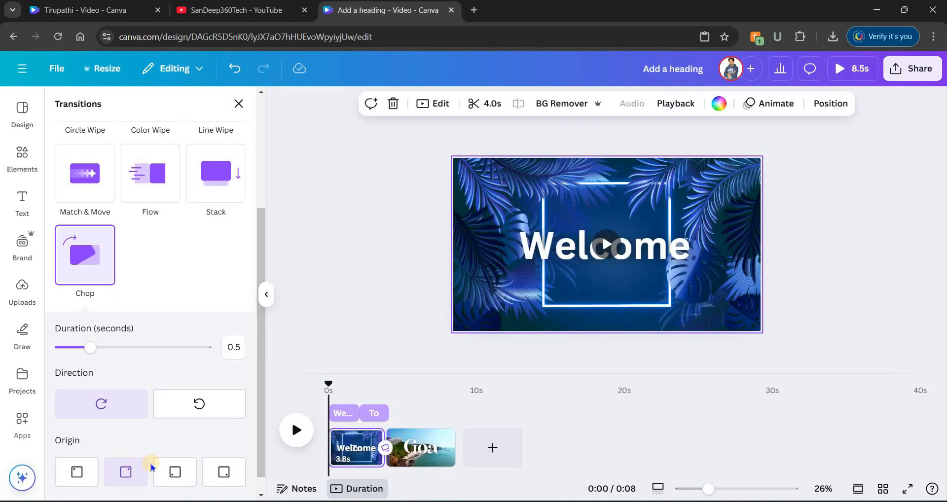
pyautogui.click(224, 473)
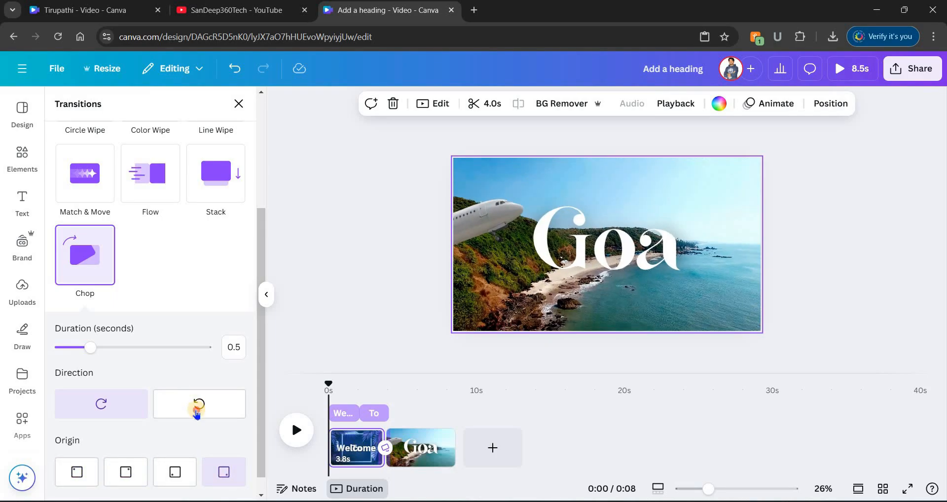
pyautogui.click(197, 413)
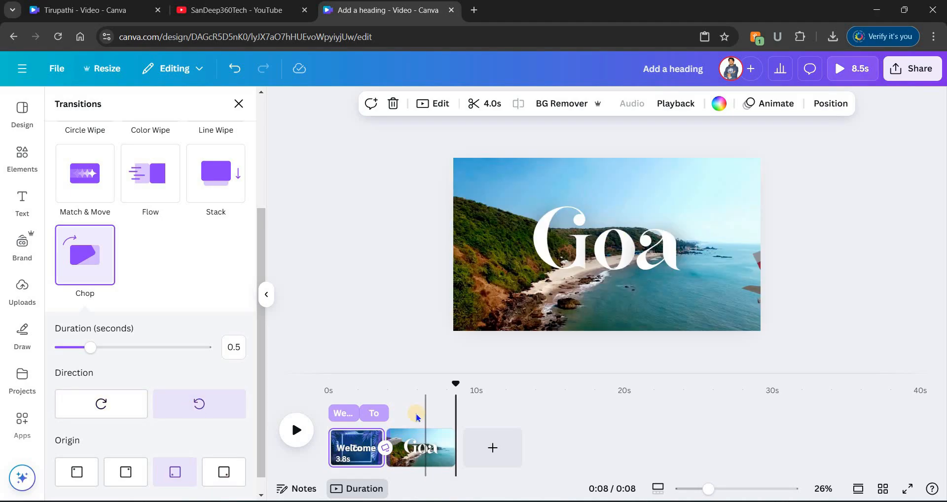
# Try a slightly faster speed on the airplane's custom animation and undo the last change.
pyautogui.click(413, 439)
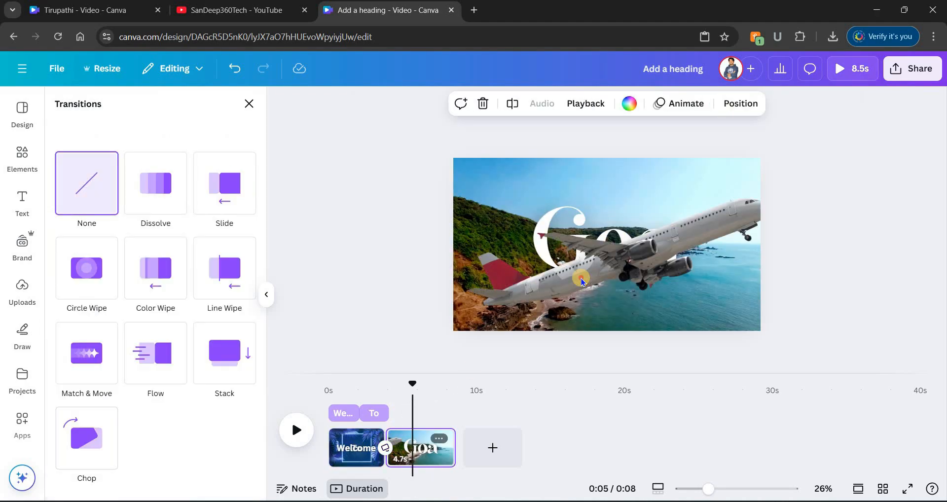
pyautogui.click(596, 261)
pyautogui.click(694, 108)
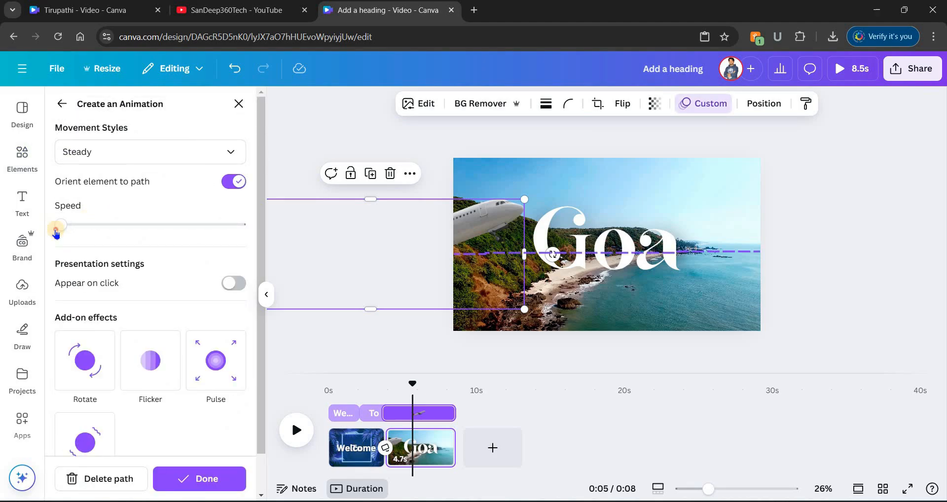
pyautogui.moveTo(68, 231); pyautogui.dragTo(88, 232)
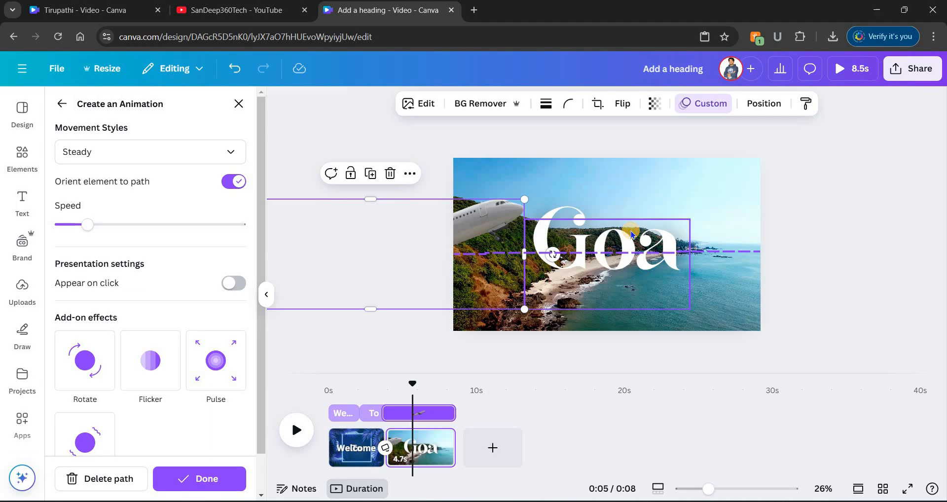
pyautogui.hotkey('ctrl', 'z')
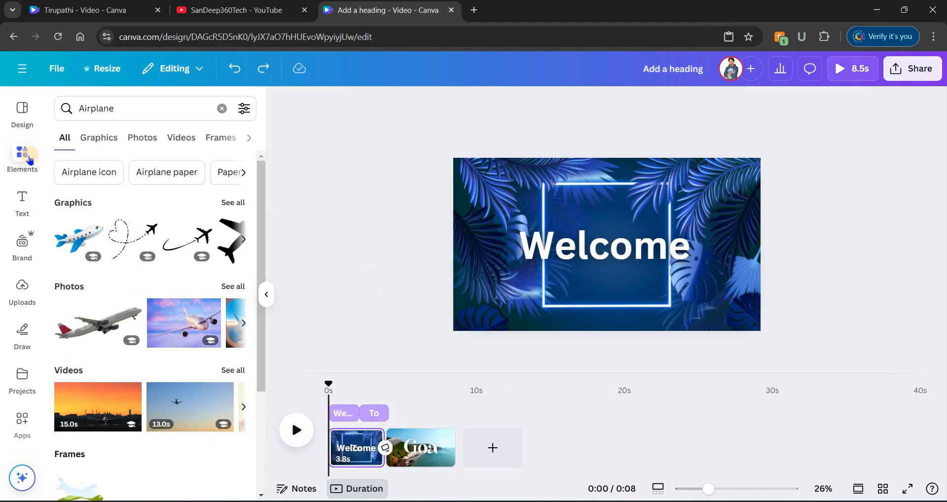
# Preview "Prop Plane Pass By 10" and "Prop Plane Pass By 11" from the airplane audio and place the latter beneath the Goa page.
pyautogui.click(248, 140)
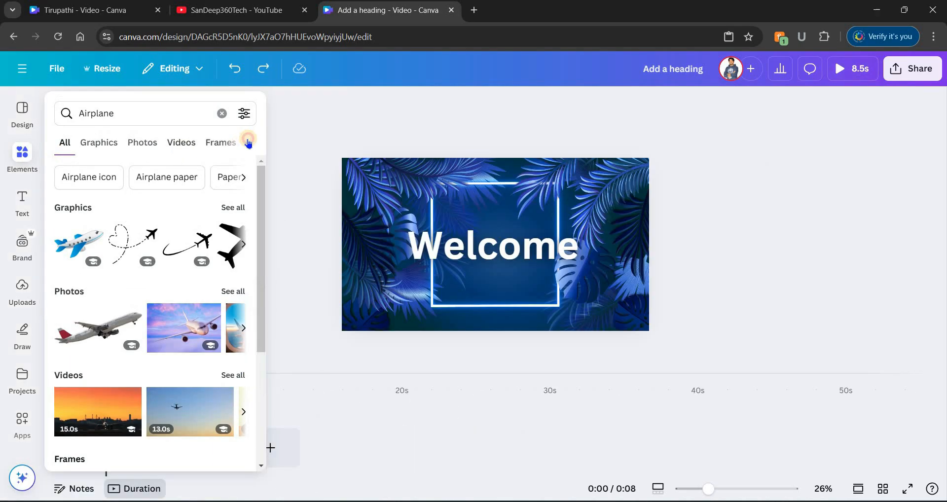
pyautogui.click(248, 142)
pyautogui.click(158, 143)
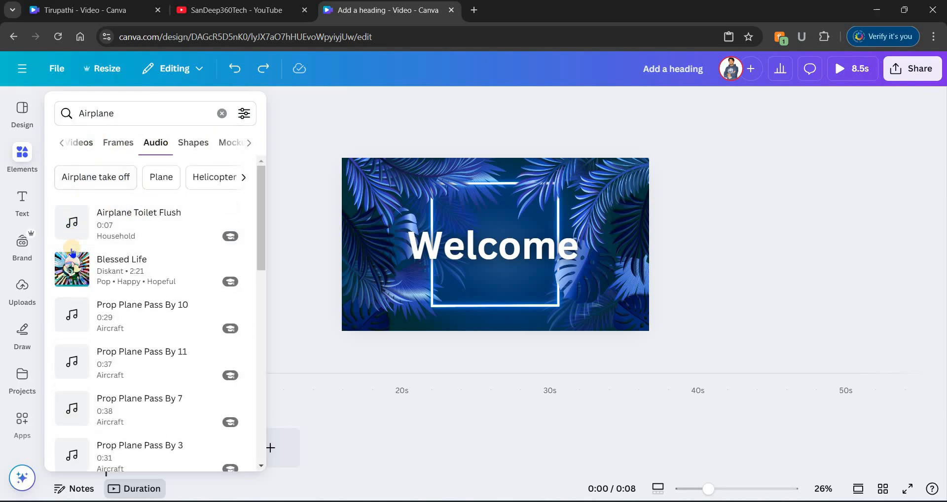
pyautogui.click(72, 318)
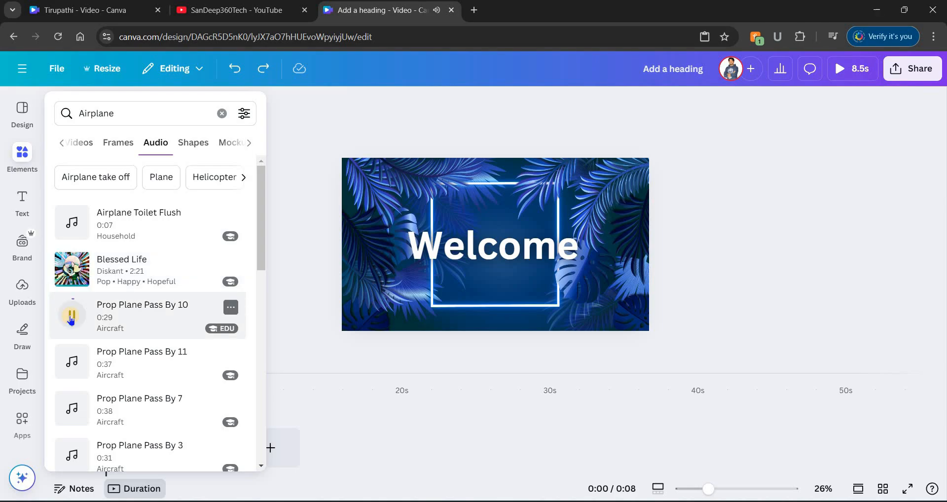
pyautogui.click(71, 362)
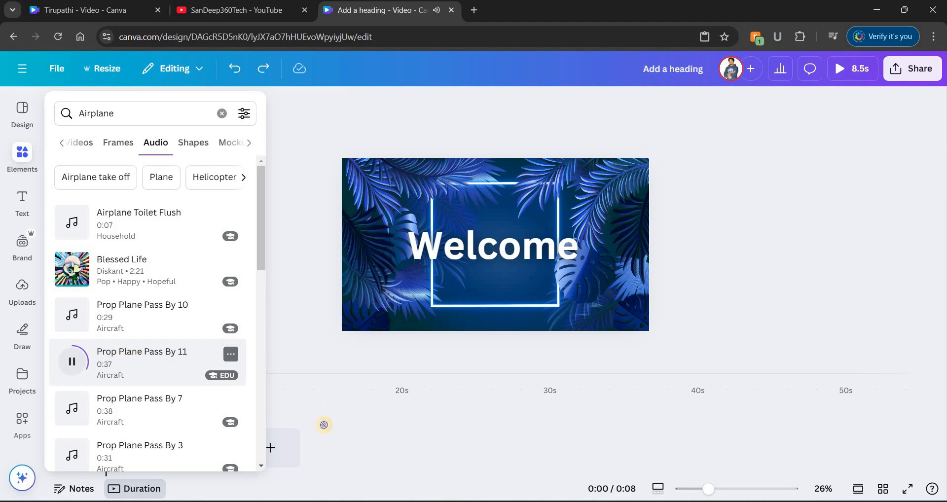
pyautogui.moveTo(324, 425); pyautogui.dragTo(178, 463)
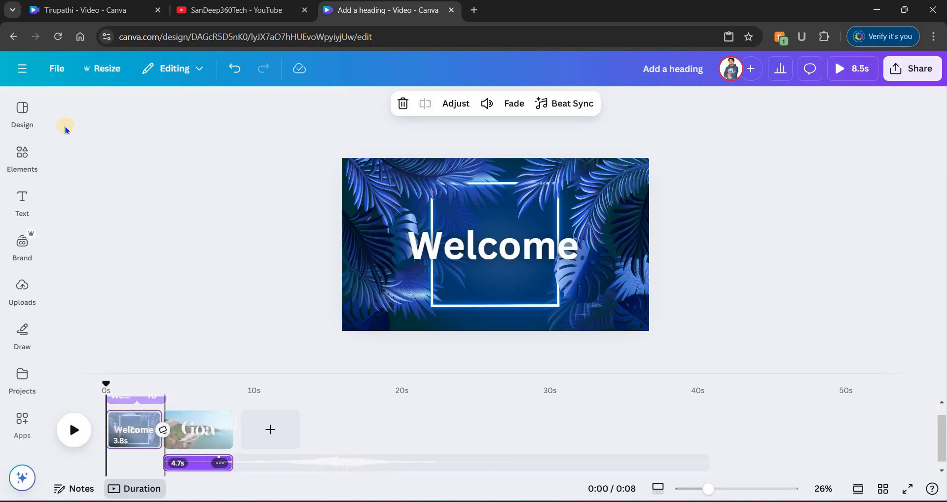
# Search the audio library for "travel", preview "The Change", and narrow the results to Travel vlog music.
pyautogui.click(21, 157)
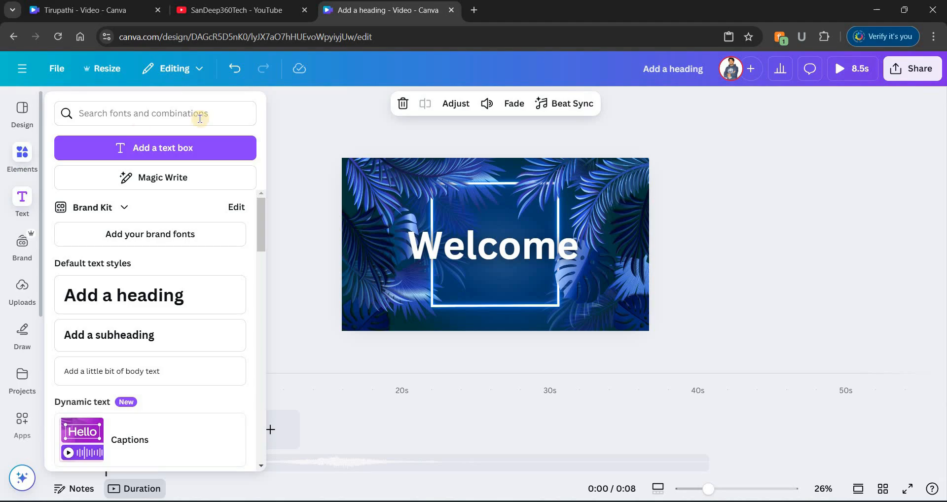
pyautogui.doubleClick(145, 107)
pyautogui.write('travel')
pyautogui.press('Return')
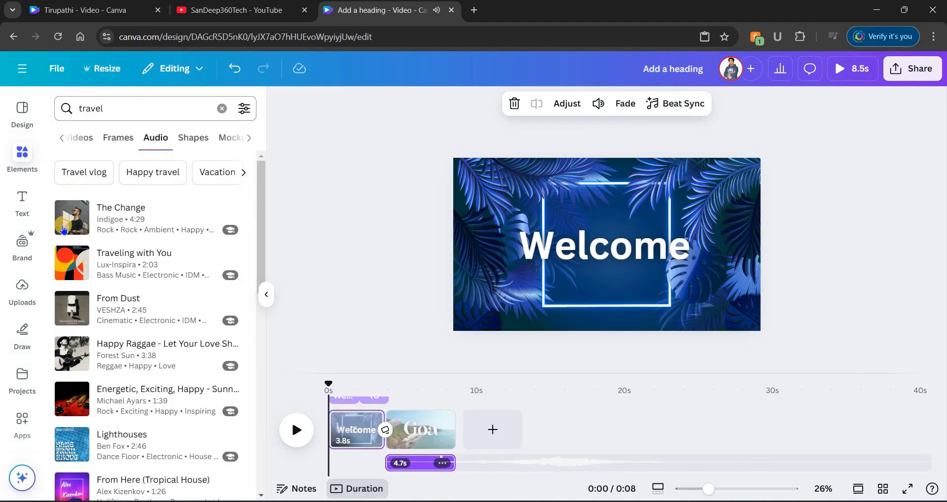
pyautogui.click(72, 223)
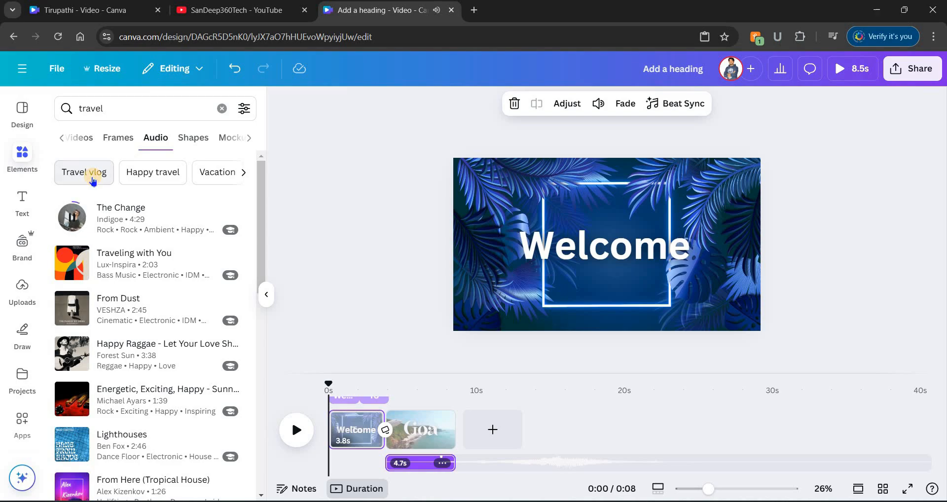
pyautogui.click(93, 180)
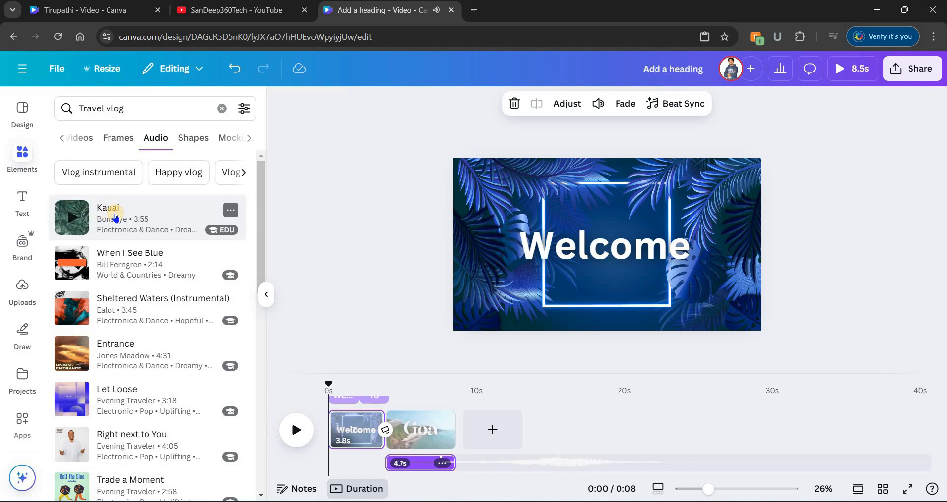
# Place a Travel vlog music track at the start of the video, preview it, and extend the track to the Goa page's end at 8.5 s.
pyautogui.moveTo(221, 340); pyautogui.dragTo(371, 465)
pyautogui.moveTo(447, 464); pyautogui.dragTo(418, 468)
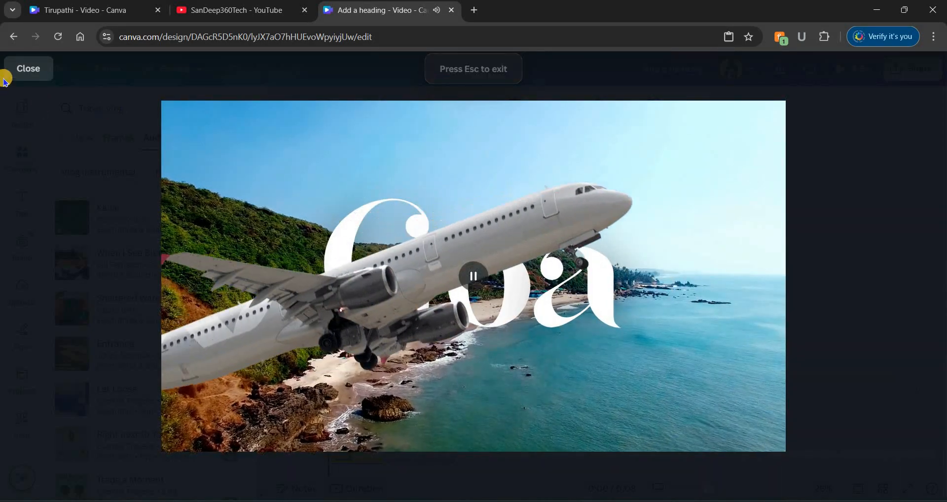
pyautogui.click(28, 68)
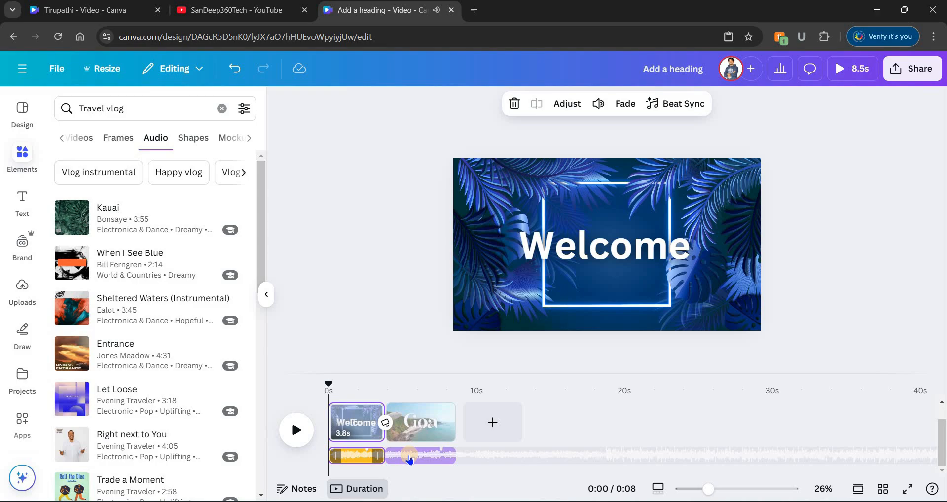
pyautogui.click(368, 455)
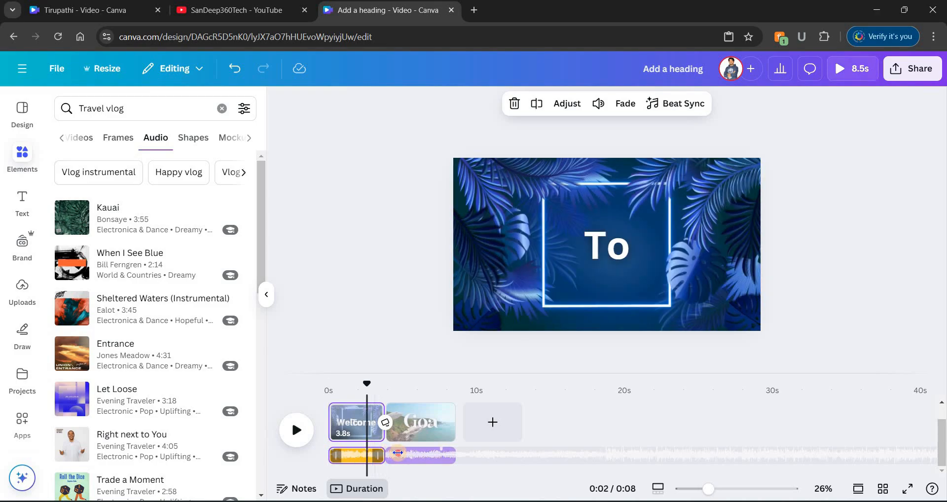
pyautogui.moveTo(379, 456); pyautogui.dragTo(449, 459)
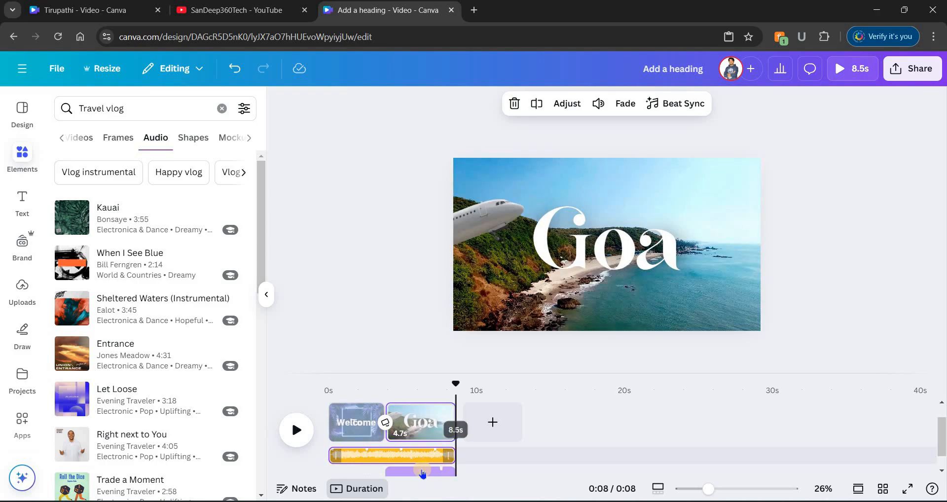
# Adjust the airplane sound clip to 5.1 s so it begins slightly before the Goa page, and play the whole video.
pyautogui.click(422, 470)
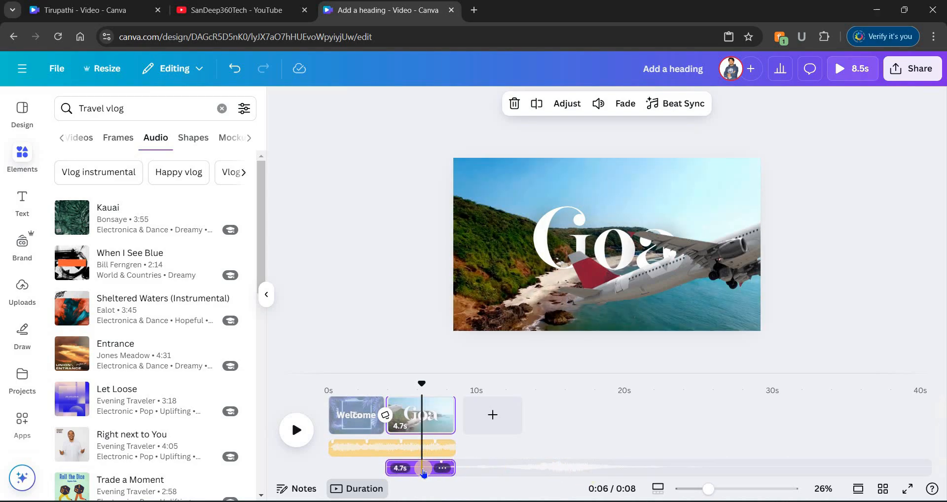
pyautogui.moveTo(448, 471); pyautogui.dragTo(344, 466)
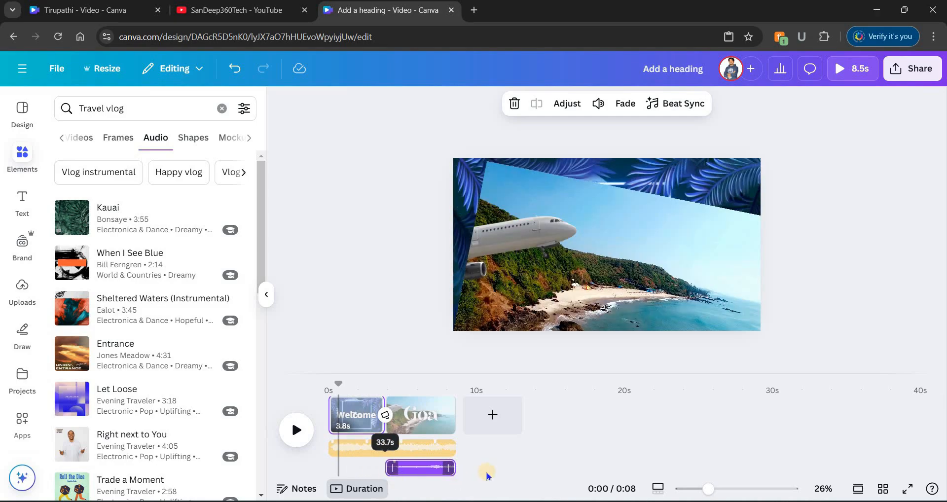
pyautogui.click(852, 68)
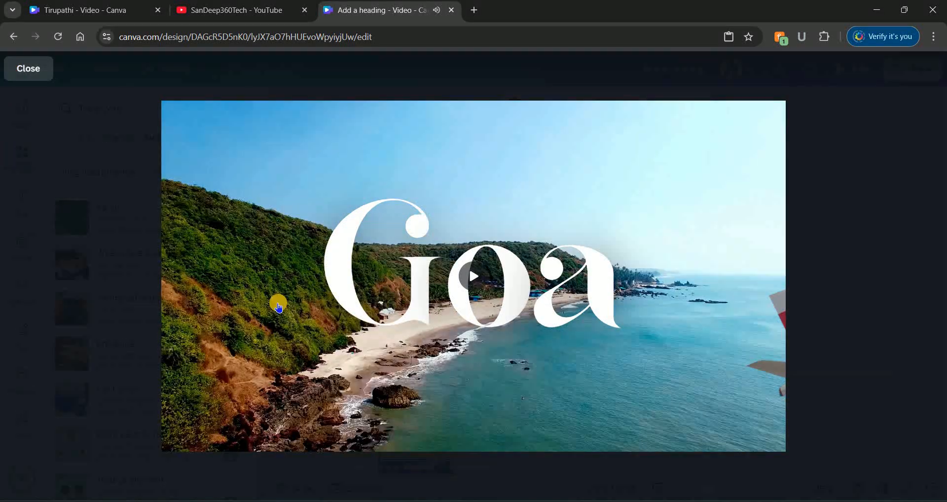
pyautogui.click(16, 78)
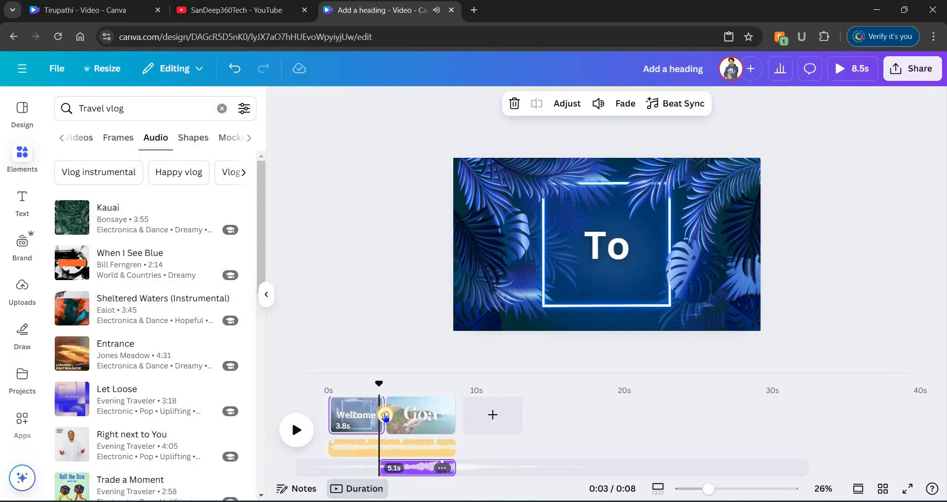
pyautogui.moveTo(400, 380); pyautogui.dragTo(415, 378)
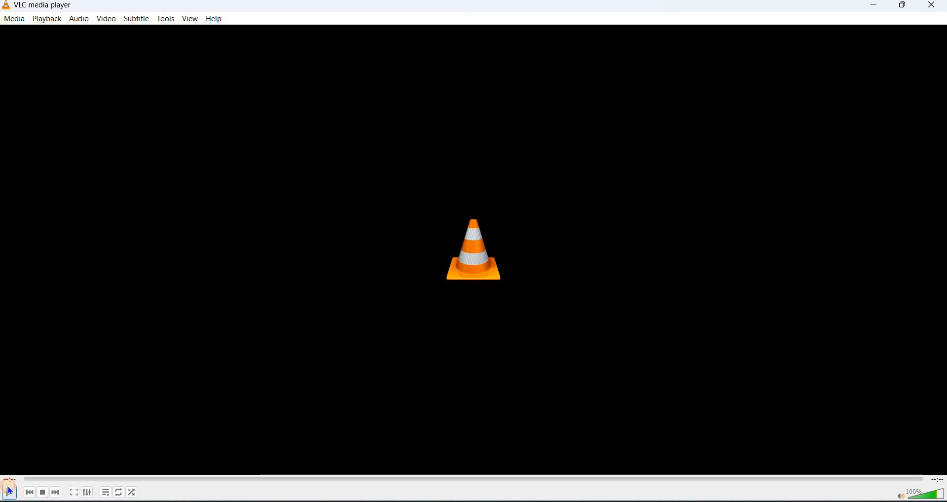
# Compare the Tirupathi sample video with the Goa timeline and inspect the animation settings of its temple page's heading.
pyautogui.doubleClick(51, 368)
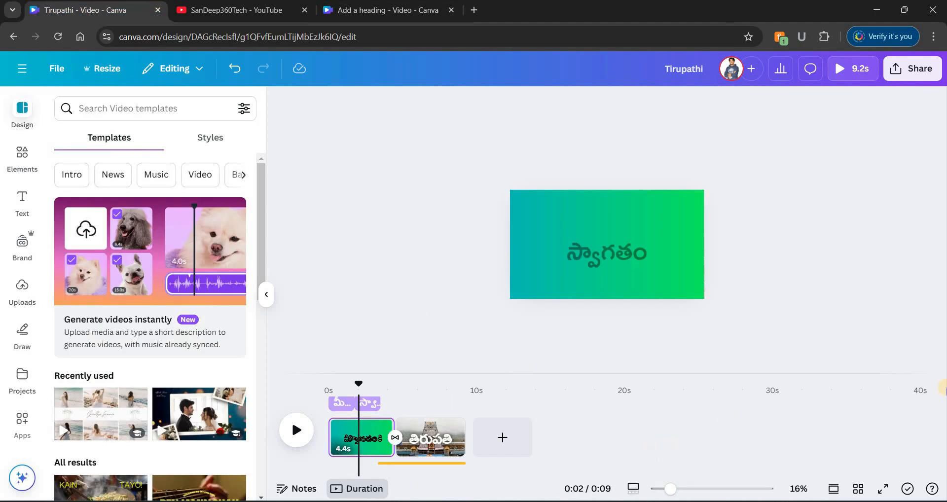
pyautogui.click(351, 12)
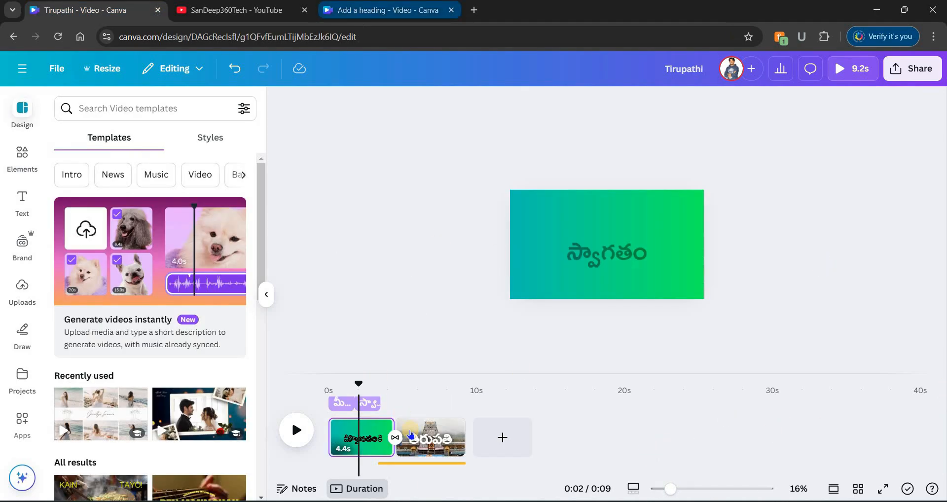
pyautogui.scroll(2, 357, 456)
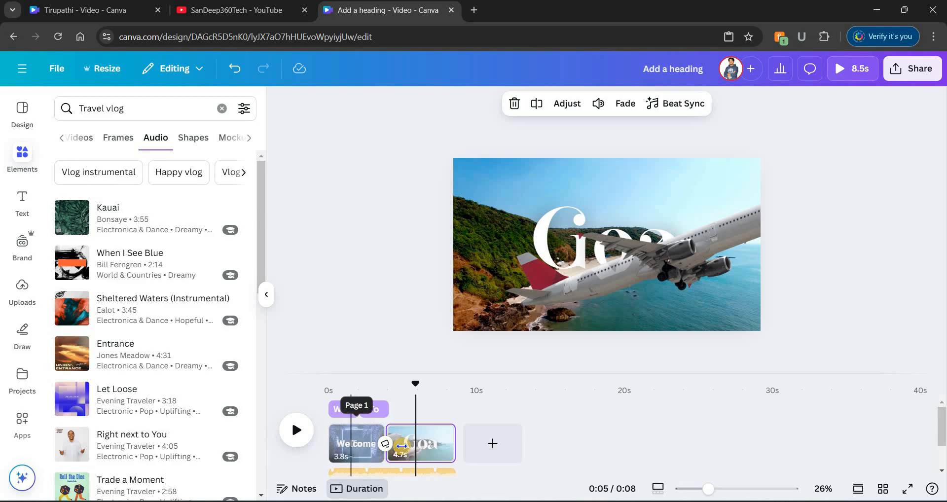
pyautogui.scroll(2, 390, 438)
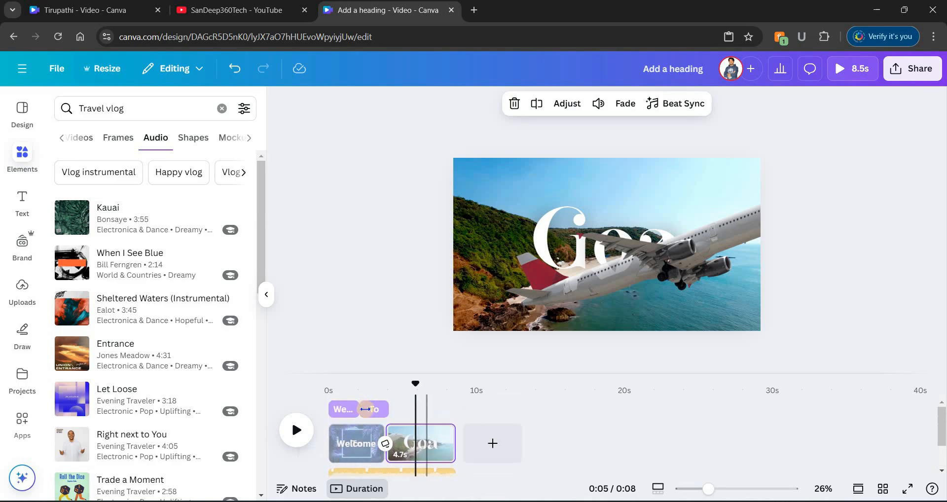
pyautogui.click(99, 11)
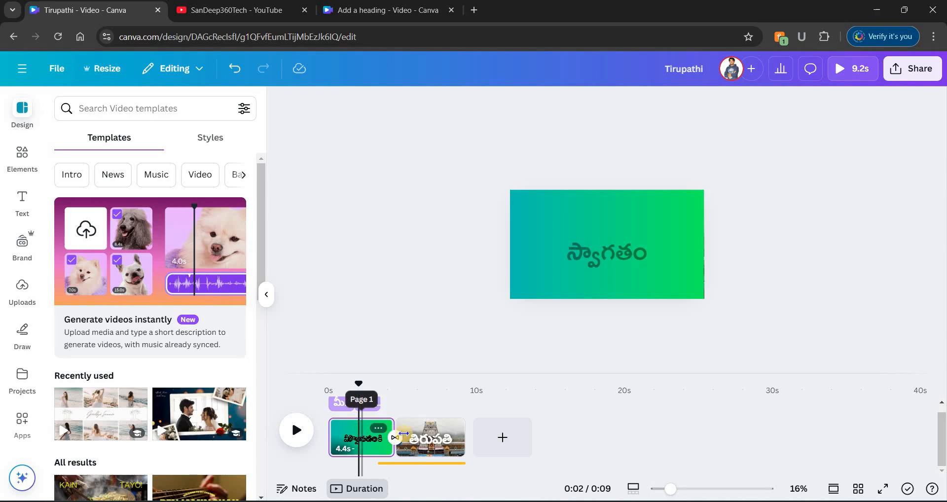
pyautogui.click(422, 431)
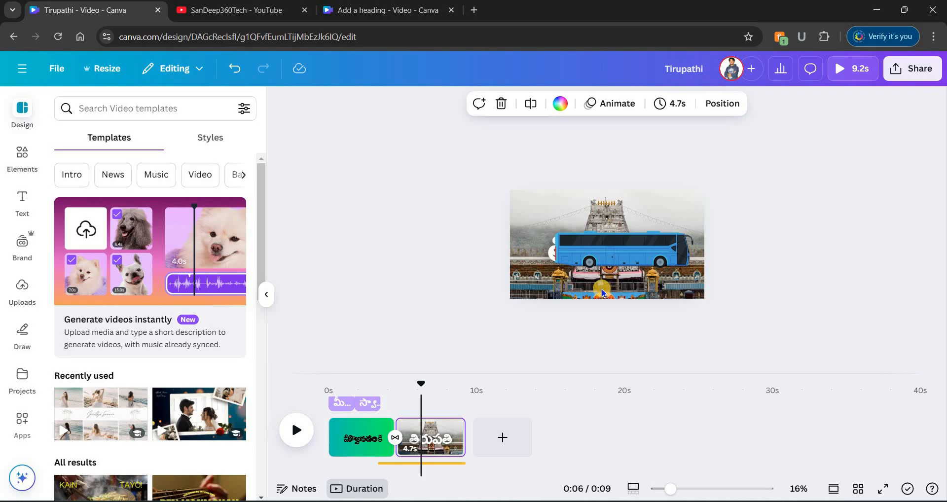
pyautogui.click(615, 266)
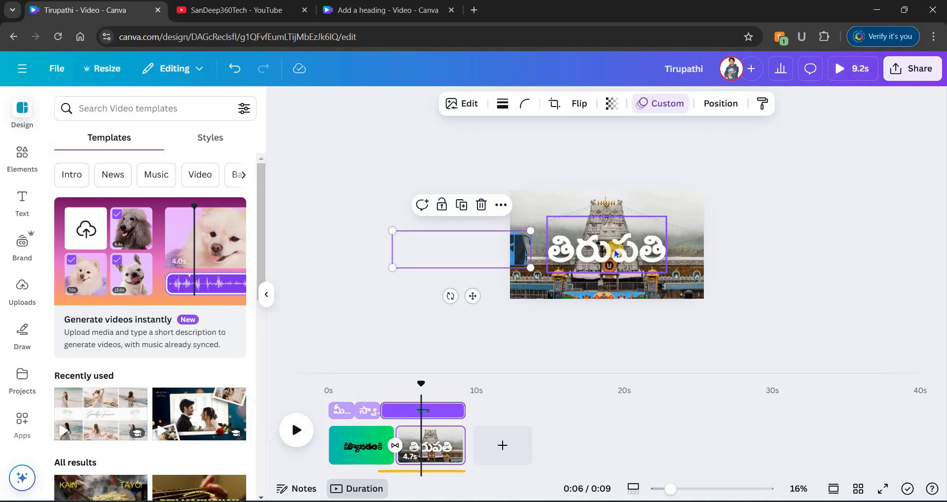
pyautogui.click(778, 107)
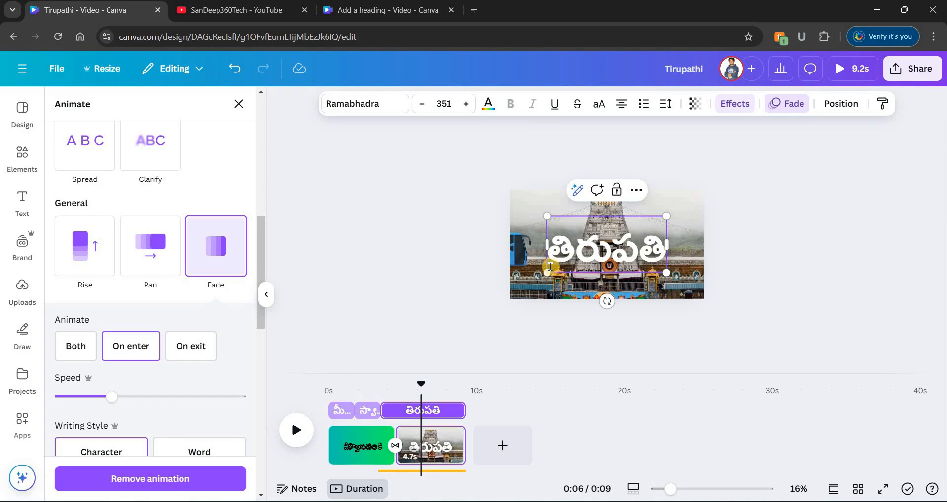
# Return to the Goa design and change the Goa heading's animation to Fade on enter with the speed slider at its minimum.
pyautogui.click(364, 12)
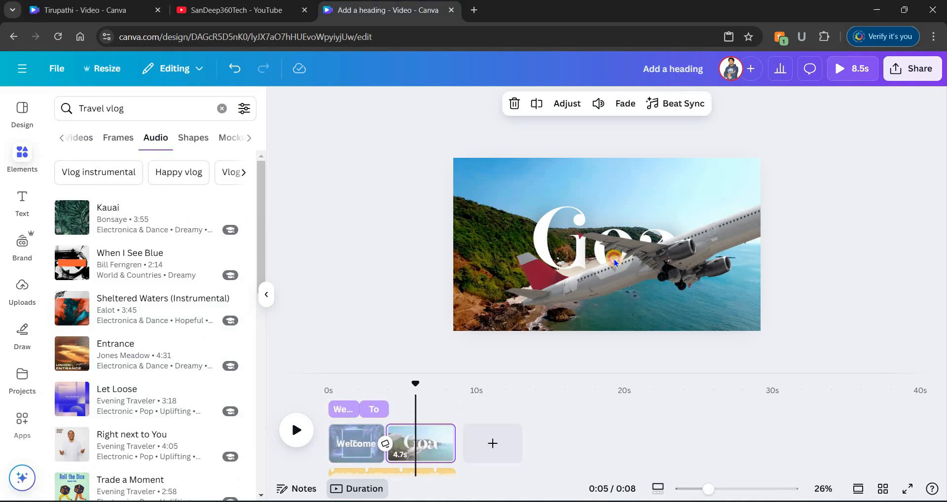
pyautogui.click(493, 214)
pyautogui.click(795, 108)
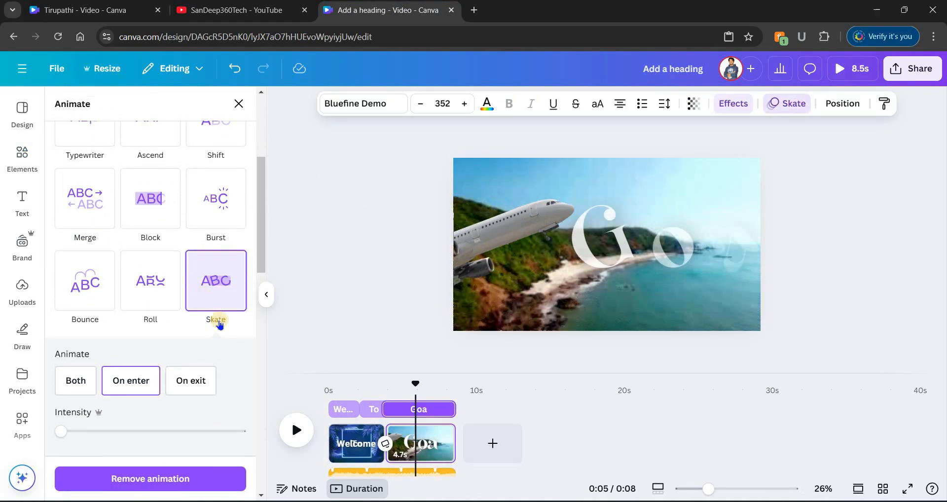
pyautogui.scroll(4, 220, 324)
pyautogui.scroll(-10, 205, 274)
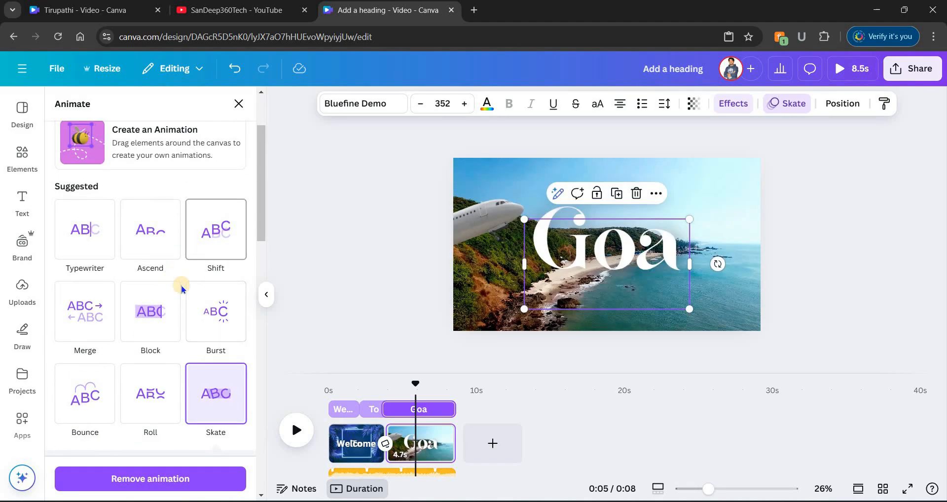
pyautogui.scroll(-6, 193, 345)
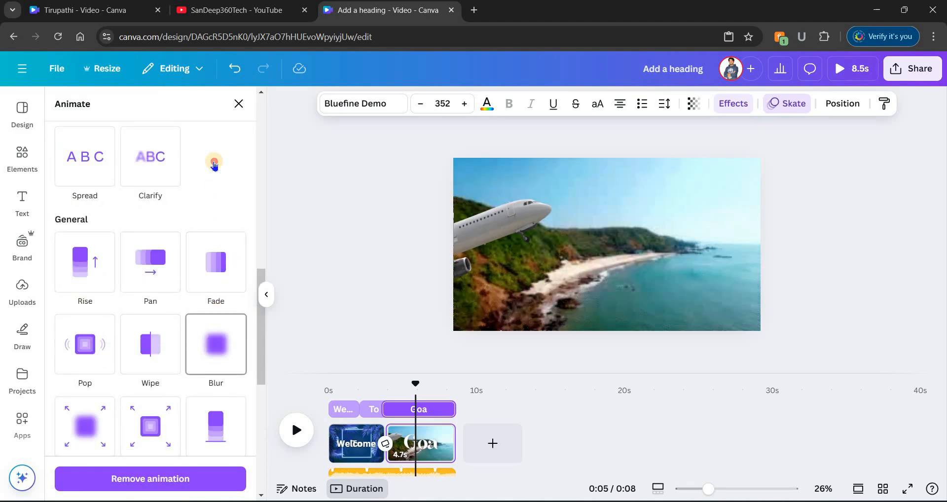
pyautogui.click(215, 166)
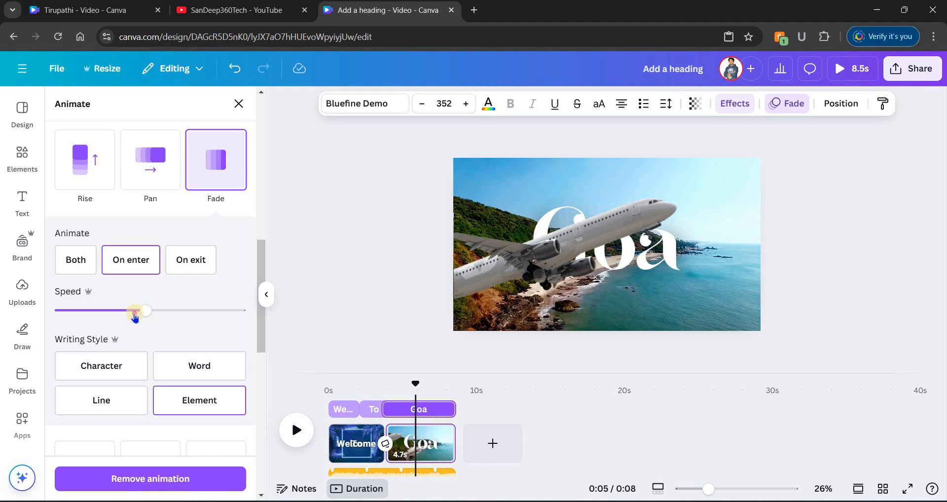
pyautogui.moveTo(83, 310); pyautogui.dragTo(36, 316)
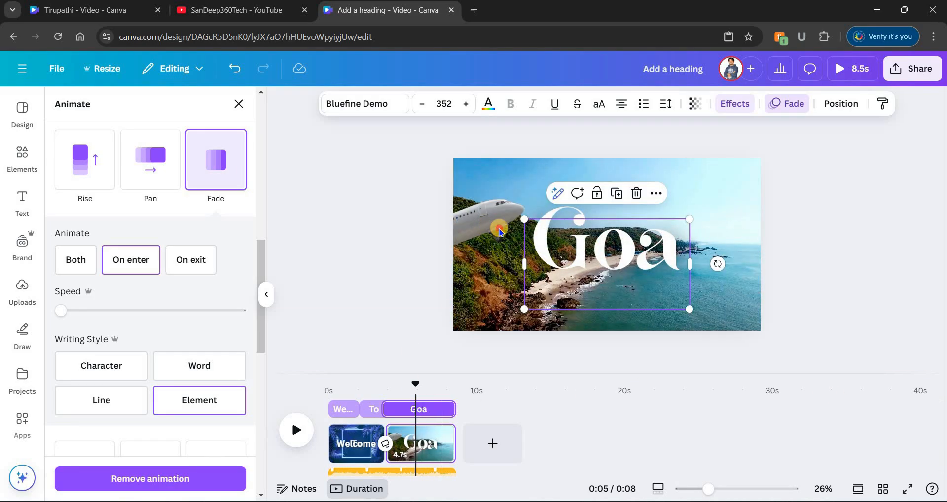
# Delete the airplane from the Goa page.
pyautogui.click(431, 190)
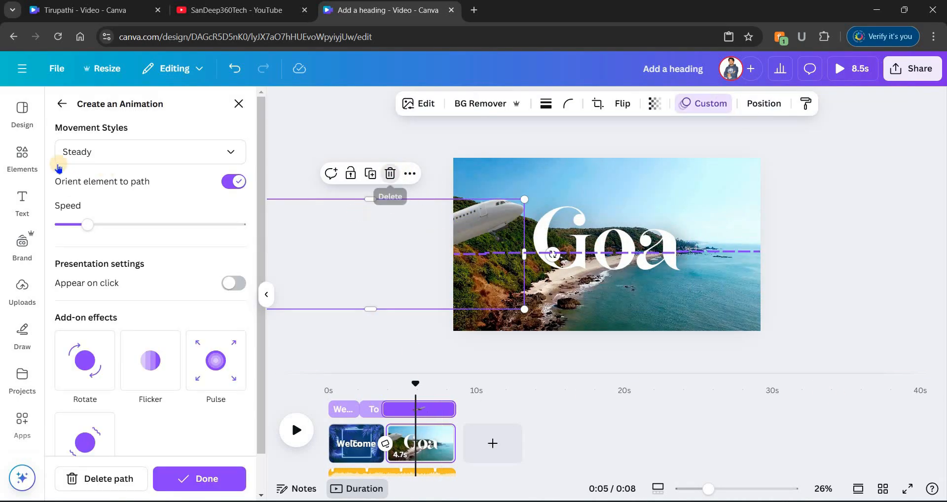
pyautogui.click(58, 167)
pyautogui.click(61, 176)
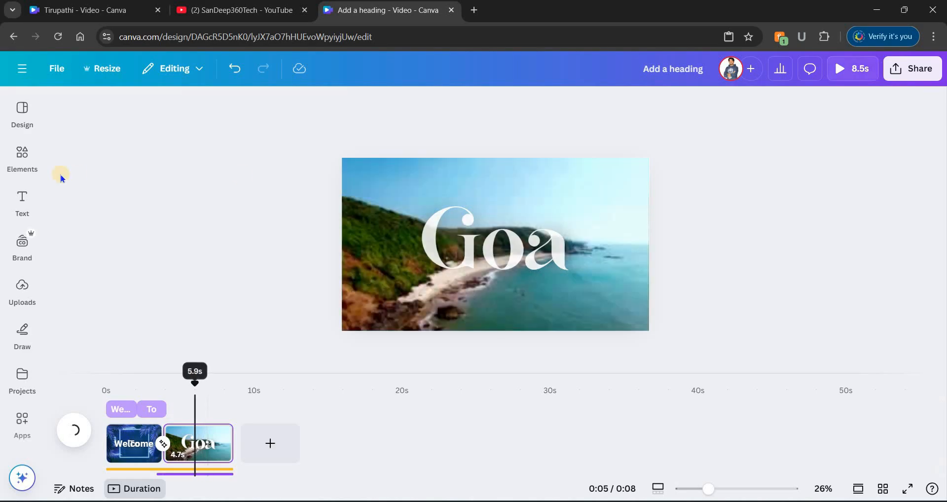
# Add a notched arrow shape to the Goa page and enlarge it to about 1,541 by 770.
pyautogui.click(7, 162)
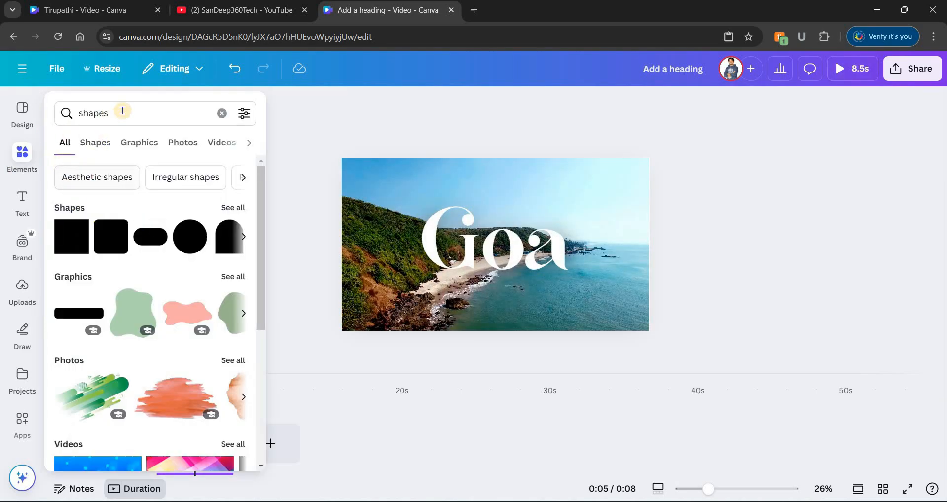
pyautogui.click(228, 208)
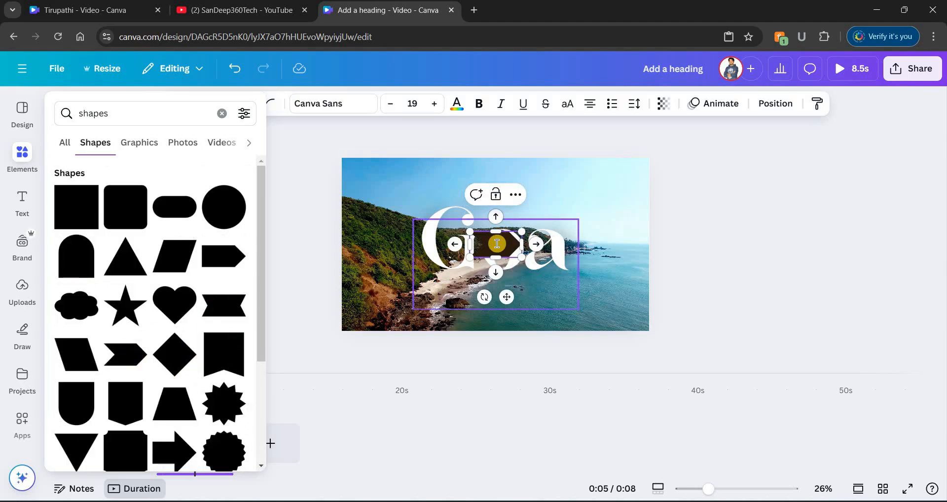
pyautogui.moveTo(356, 312); pyautogui.dragTo(346, 323)
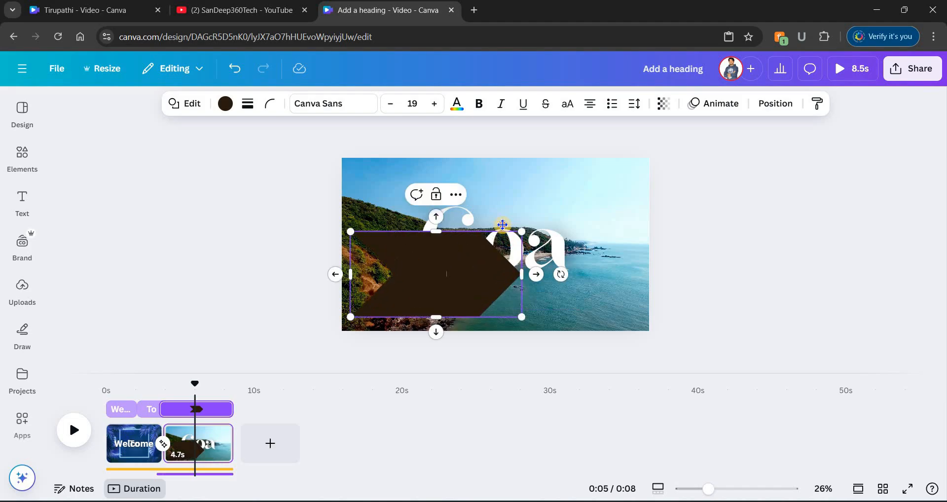
pyautogui.moveTo(453, 270); pyautogui.dragTo(496, 202)
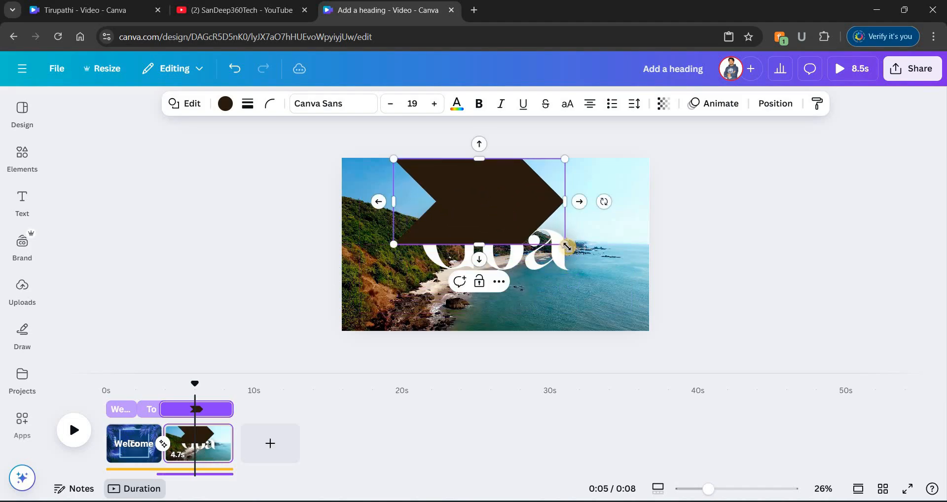
pyautogui.moveTo(604, 311); pyautogui.dragTo(663, 367)
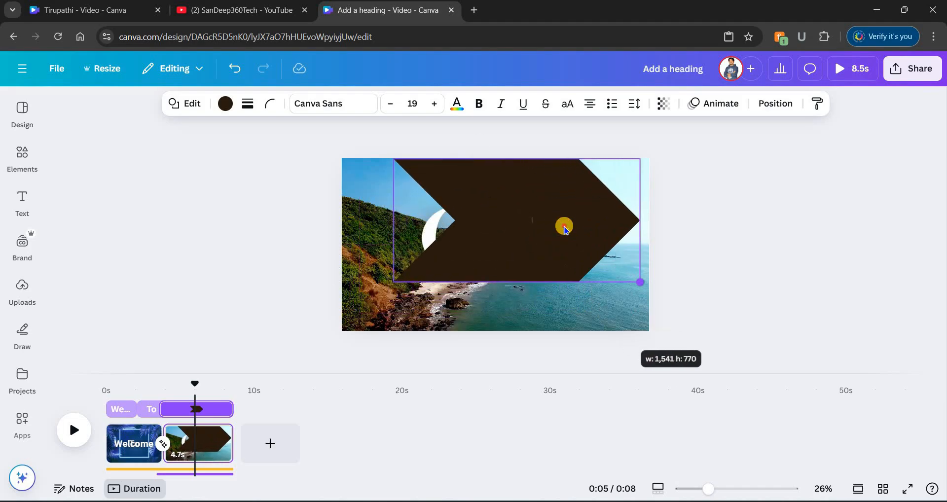
# Enlarge the notched arrow to the full page height and shift it right so its notch uncovers the page's left part.
pyautogui.moveTo(557, 258); pyautogui.dragTo(559, 272)
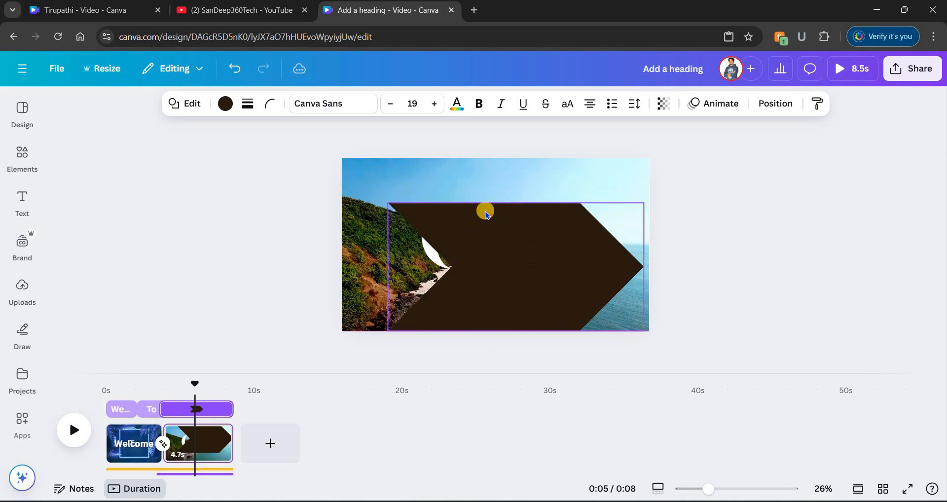
pyautogui.moveTo(388, 202)
pyautogui.mouseDown()
pyautogui.moveTo(342, 179)
pyautogui.moveTo(394, 191)
pyautogui.mouseUp()
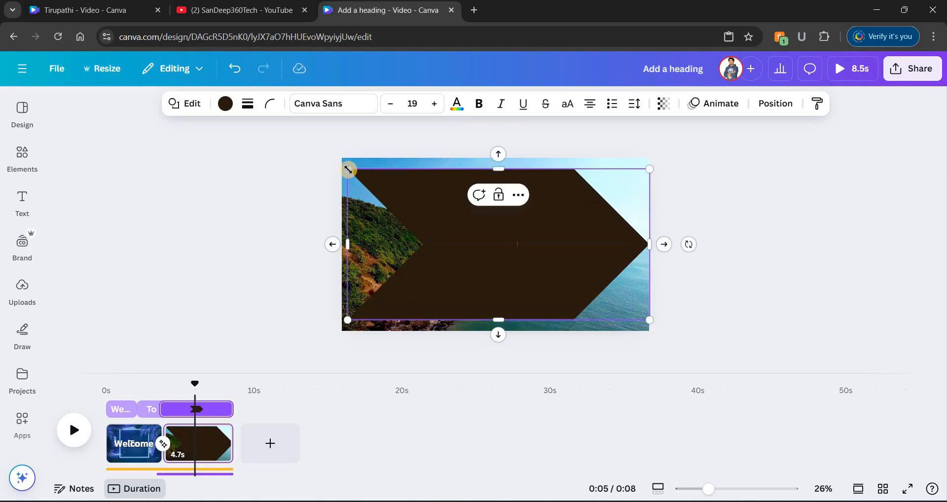
pyautogui.moveTo(340, 161); pyautogui.dragTo(340, 159)
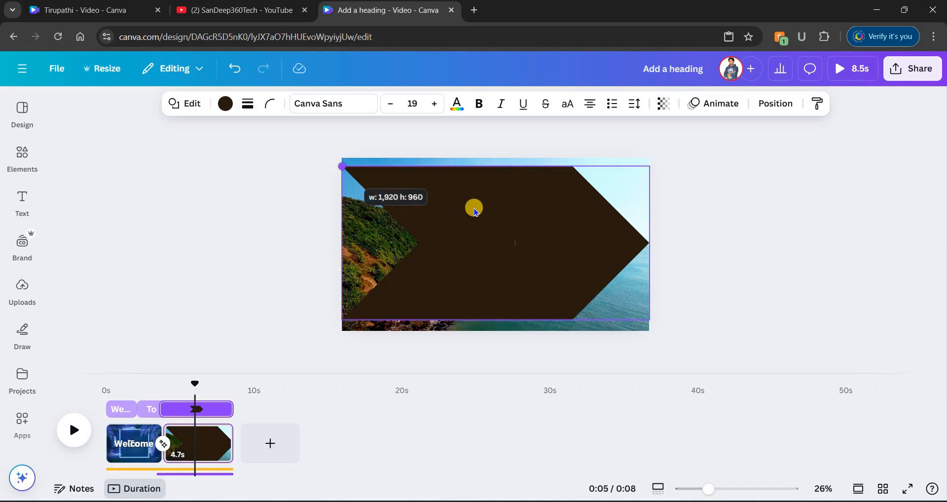
pyautogui.moveTo(505, 214); pyautogui.dragTo(503, 207)
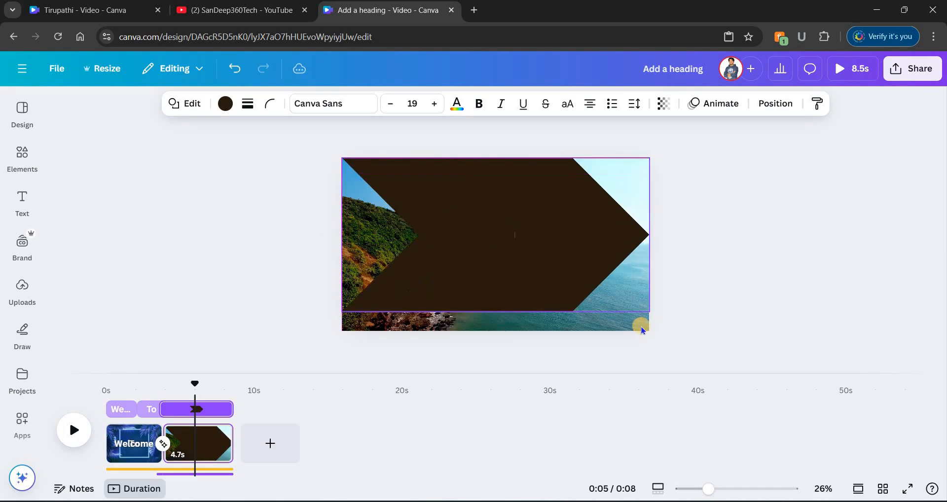
pyautogui.moveTo(659, 318); pyautogui.dragTo(693, 335)
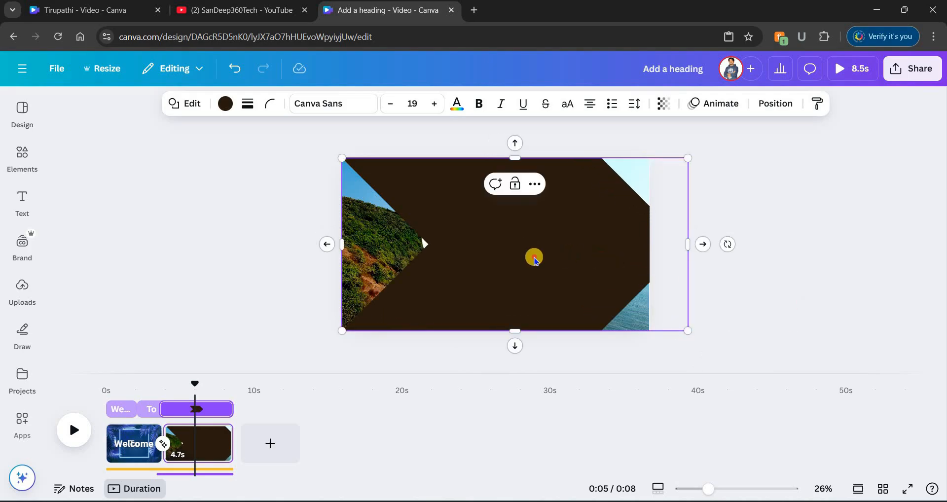
pyautogui.moveTo(532, 256); pyautogui.dragTo(583, 254)
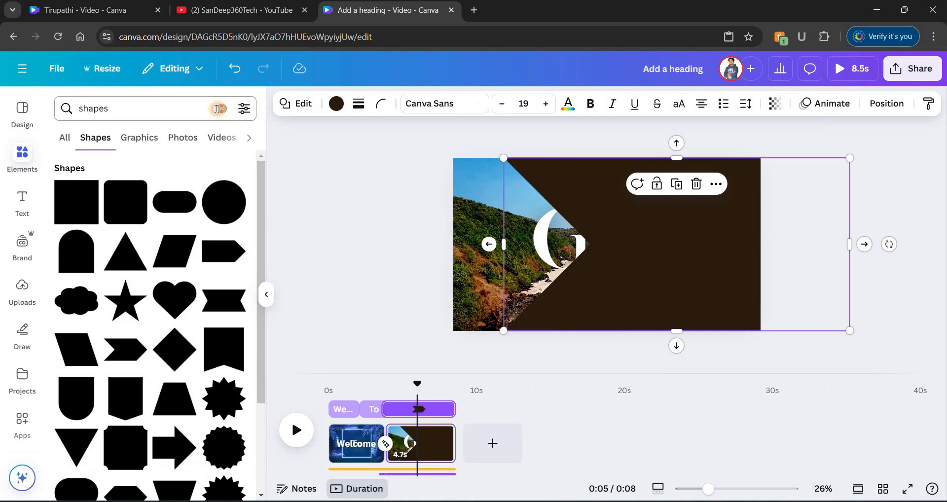
# Add the recently used airplane, enlarge it to about 1,112 by 1,127, and place its nose just beyond the arrow's notch.
pyautogui.click(222, 109)
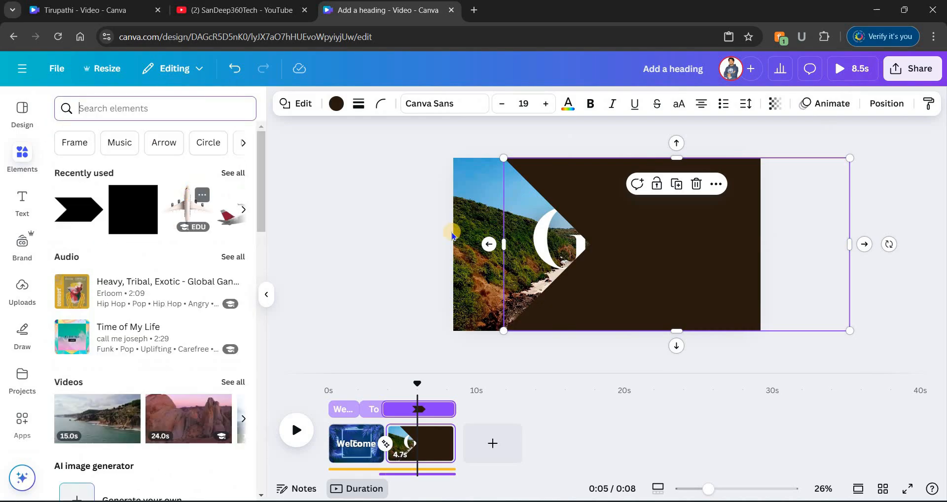
pyautogui.hotkey('ctrl', 'v')
pyautogui.moveTo(607, 307); pyautogui.dragTo(483, 244)
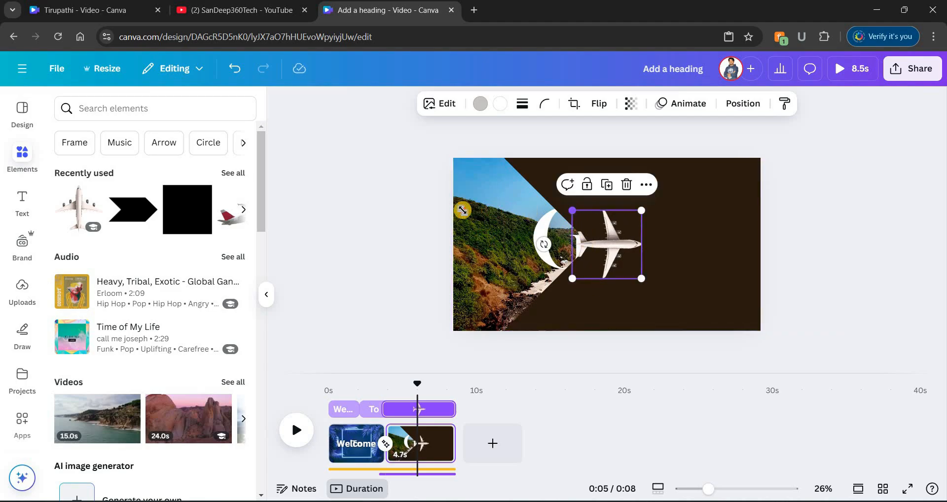
pyautogui.moveTo(572, 211); pyautogui.dragTo(524, 257)
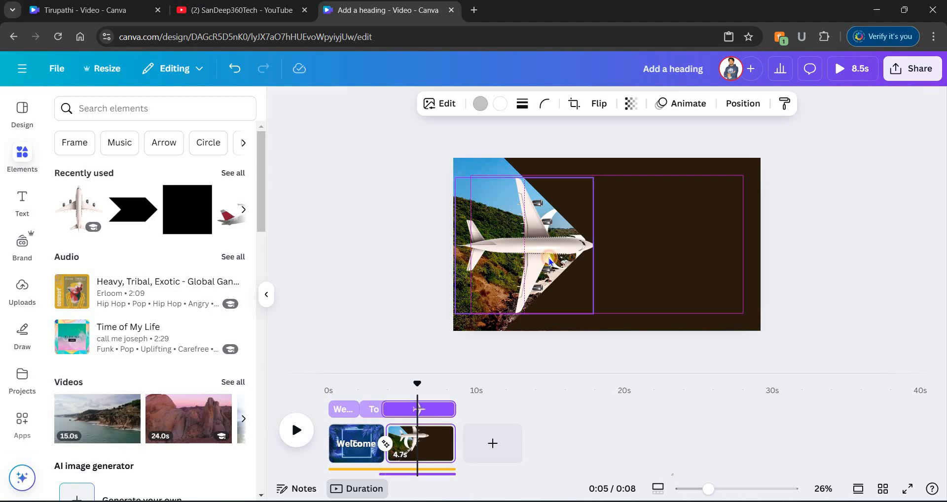
pyautogui.moveTo(598, 311); pyautogui.dragTo(642, 348)
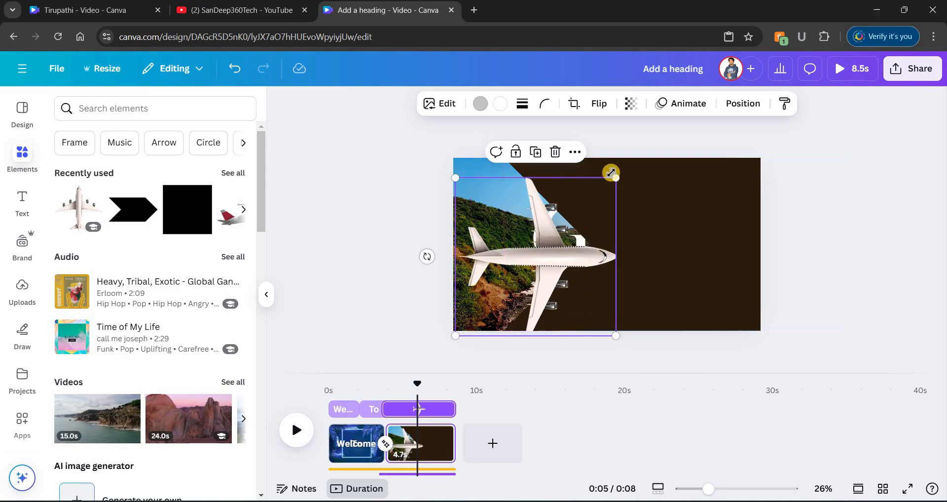
pyautogui.moveTo(611, 173); pyautogui.dragTo(635, 155)
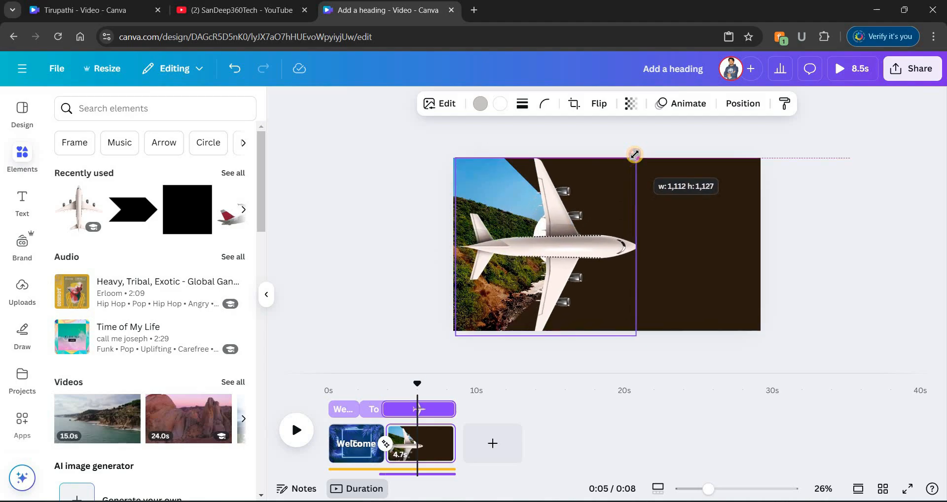
pyautogui.moveTo(560, 240); pyautogui.dragTo(534, 242)
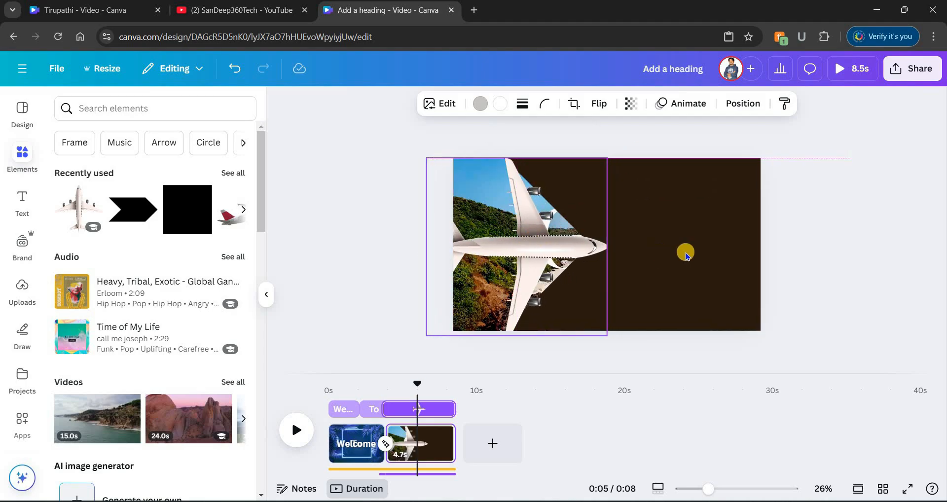
# Add a square shape to the Goa page and fill it with the arrow's dark brown.
pyautogui.click(618, 224)
pyautogui.moveTo(669, 175); pyautogui.dragTo(670, 160)
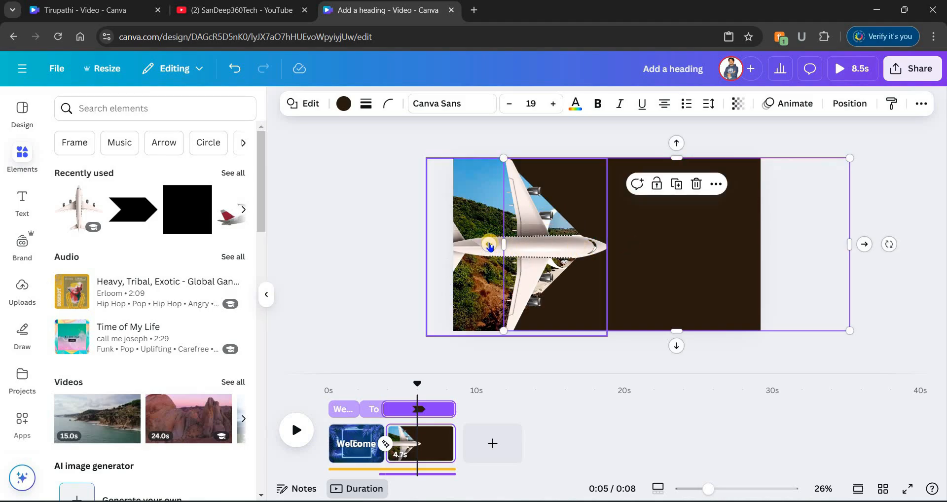
pyautogui.click(365, 222)
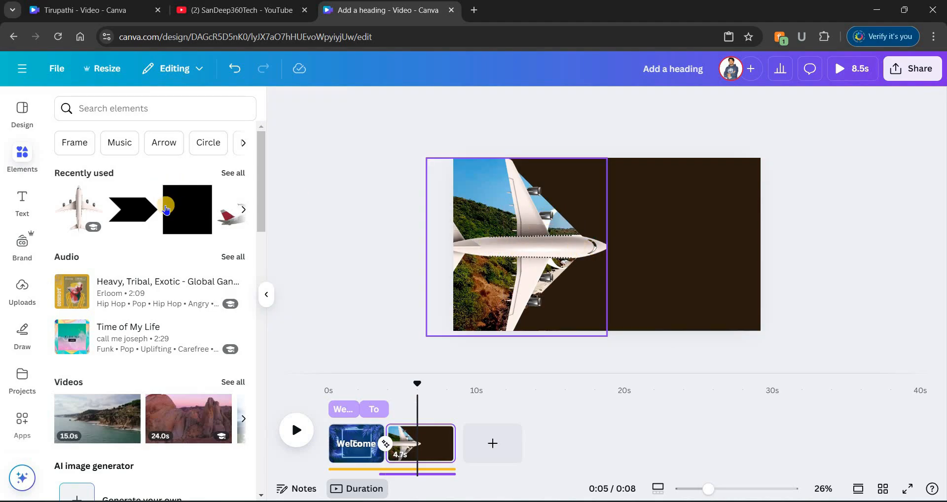
pyautogui.click(609, 236)
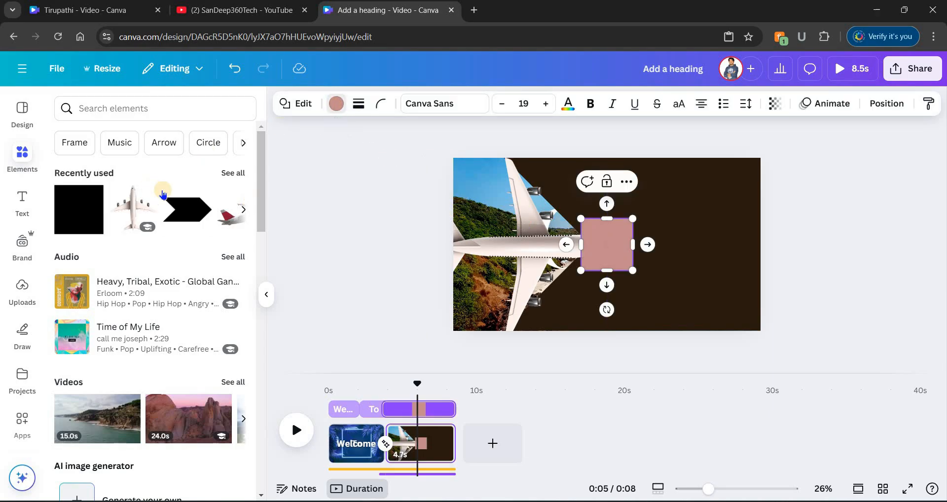
pyautogui.click(566, 207)
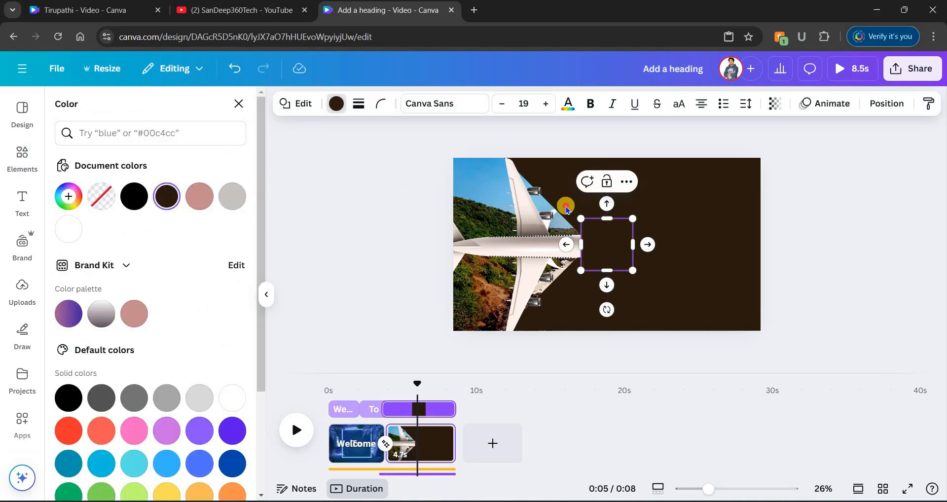
# Tilt the square counterclockwise, stretch it to about 574 by 756, and align its edge with the airplane's upper wing to cover the gap.
pyautogui.moveTo(626, 244); pyautogui.dragTo(557, 199)
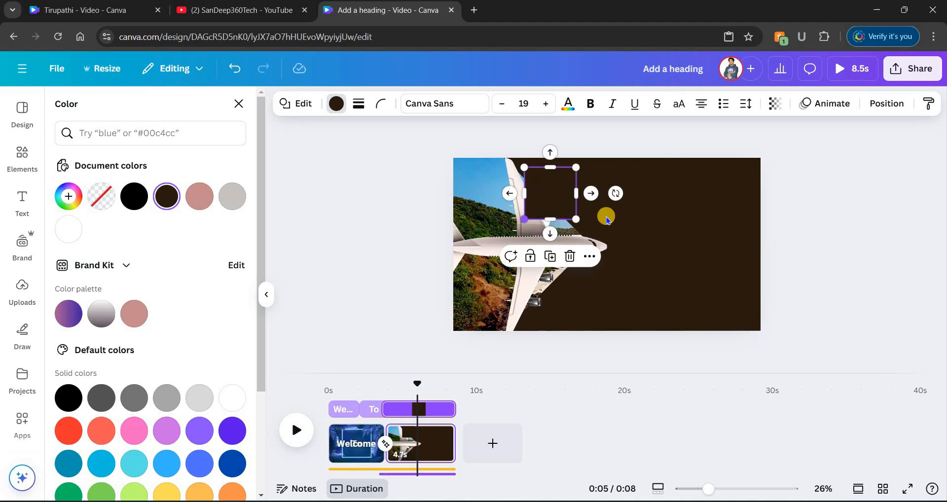
pyautogui.moveTo(615, 193); pyautogui.dragTo(622, 166)
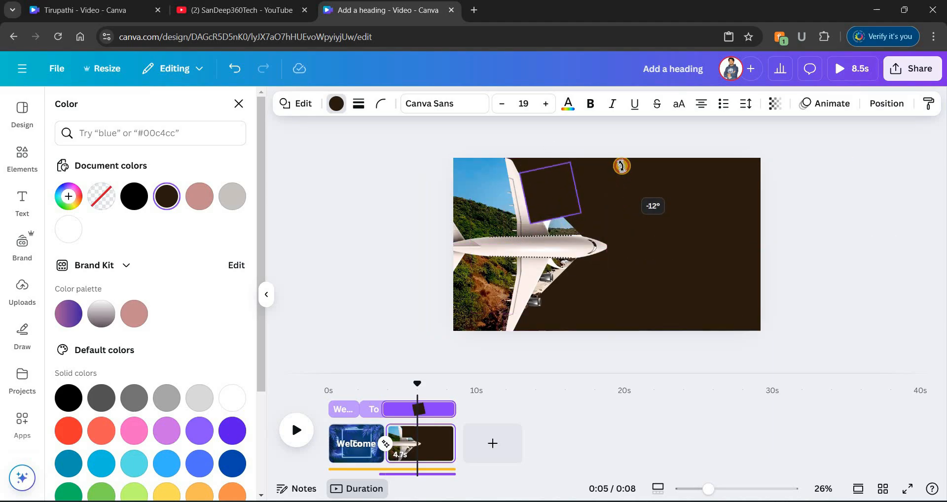
pyautogui.moveTo(552, 194); pyautogui.dragTo(659, 242)
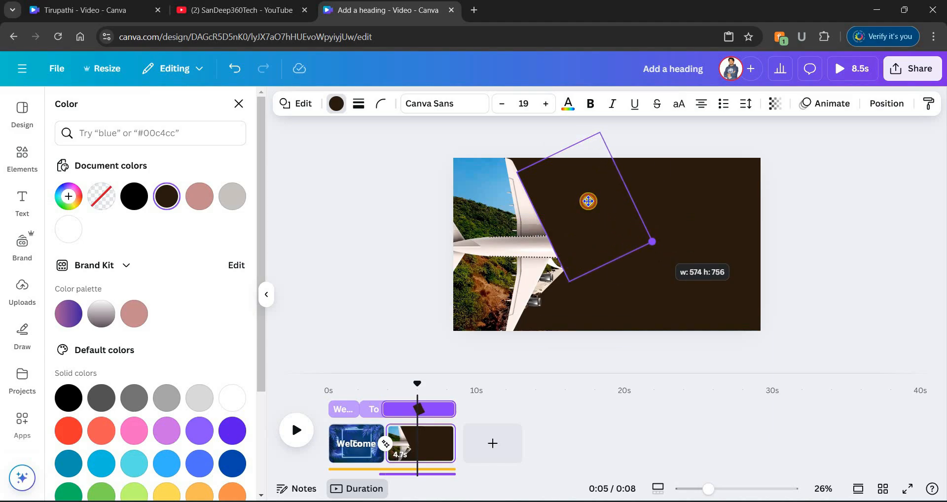
pyautogui.moveTo(583, 203); pyautogui.dragTo(584, 206)
pyautogui.click(592, 226)
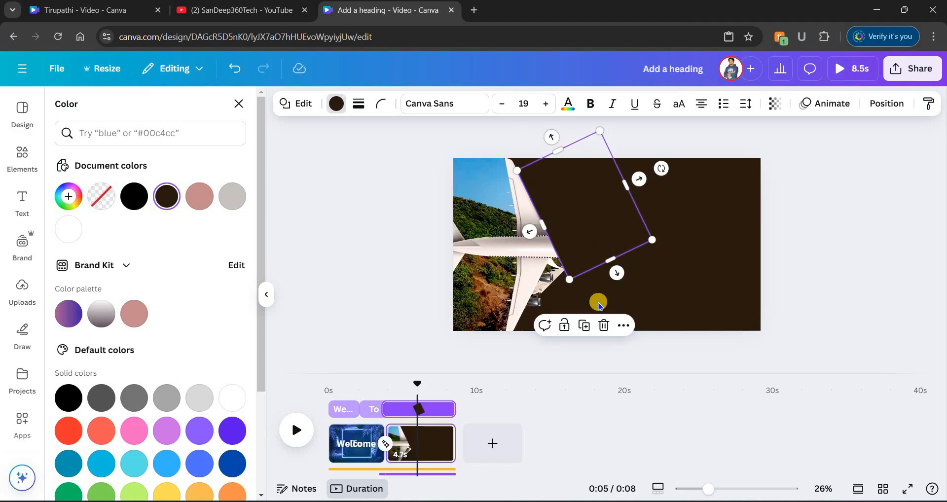
# Duplicate the tilted rectangle, rotate the copy the opposite way, and align its edge with the airplane's lower wing.
pyautogui.click(584, 325)
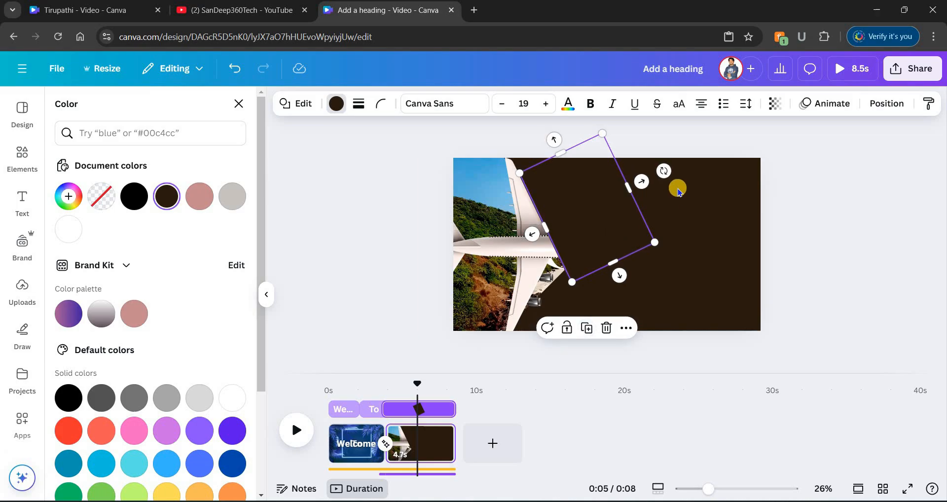
pyautogui.moveTo(660, 207); pyautogui.dragTo(597, 313)
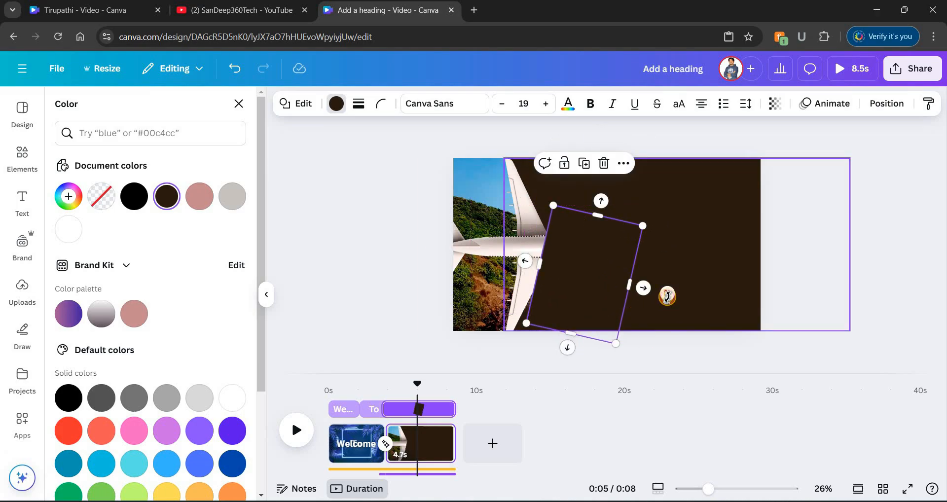
pyautogui.moveTo(664, 302); pyautogui.dragTo(661, 306)
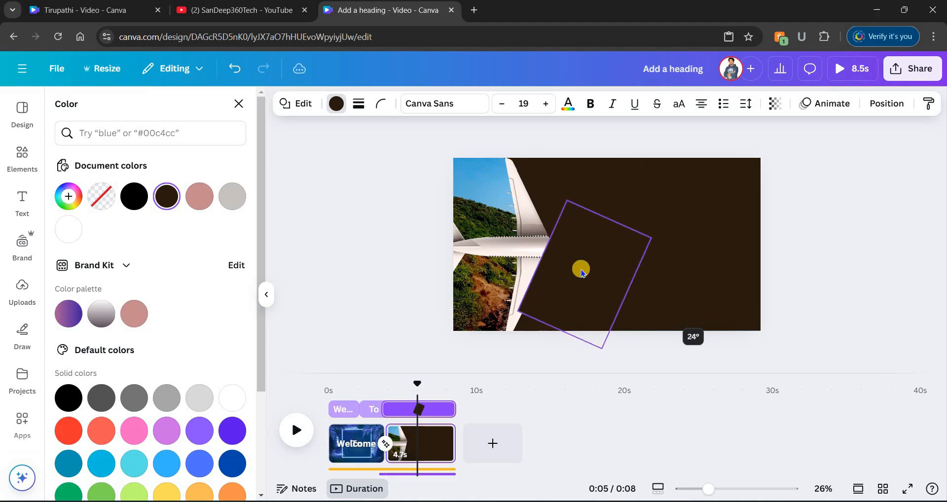
pyautogui.moveTo(590, 282); pyautogui.dragTo(577, 288)
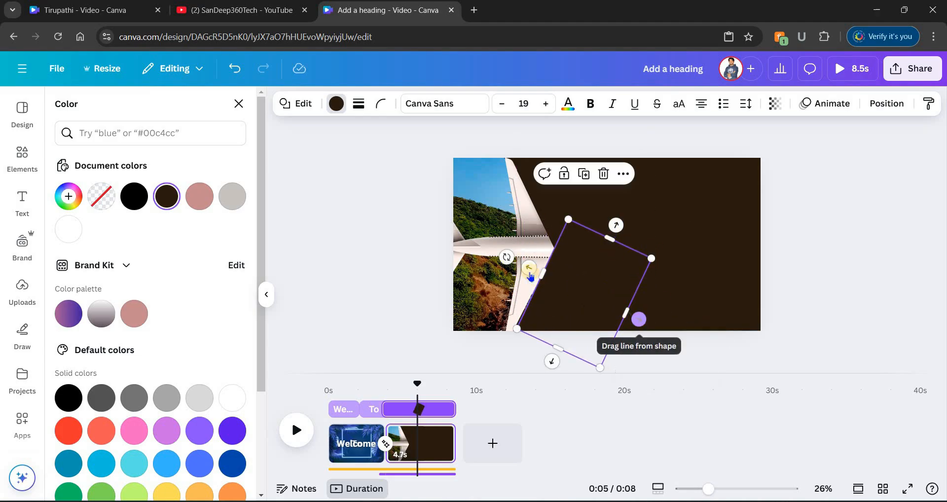
pyautogui.moveTo(509, 256); pyautogui.dragTo(508, 253)
pyautogui.click(602, 285)
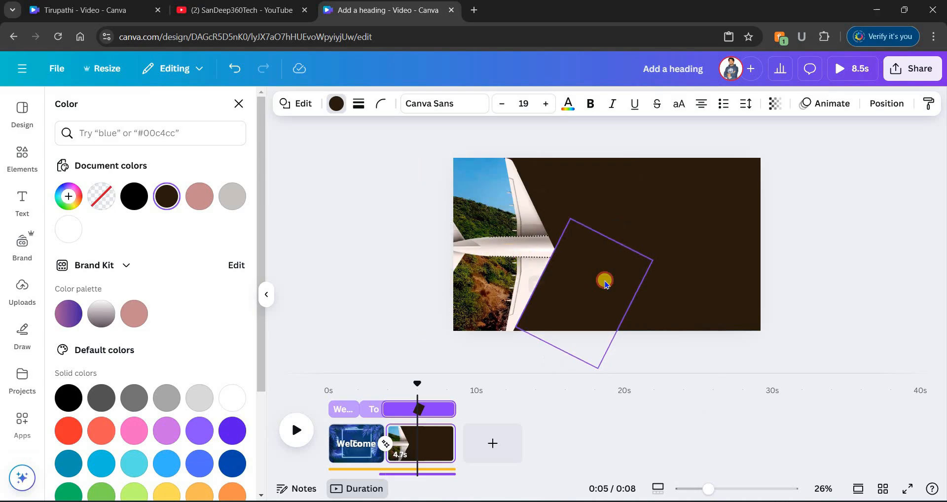
pyautogui.moveTo(602, 282); pyautogui.dragTo(592, 290)
# Bring the airplane in front of the dark brown shapes and deselect it.
pyautogui.click(533, 229)
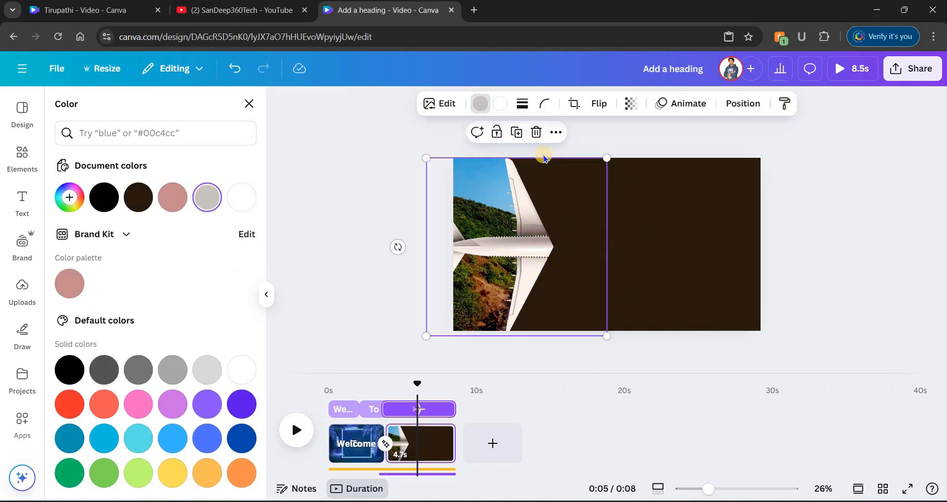
pyautogui.click(555, 133)
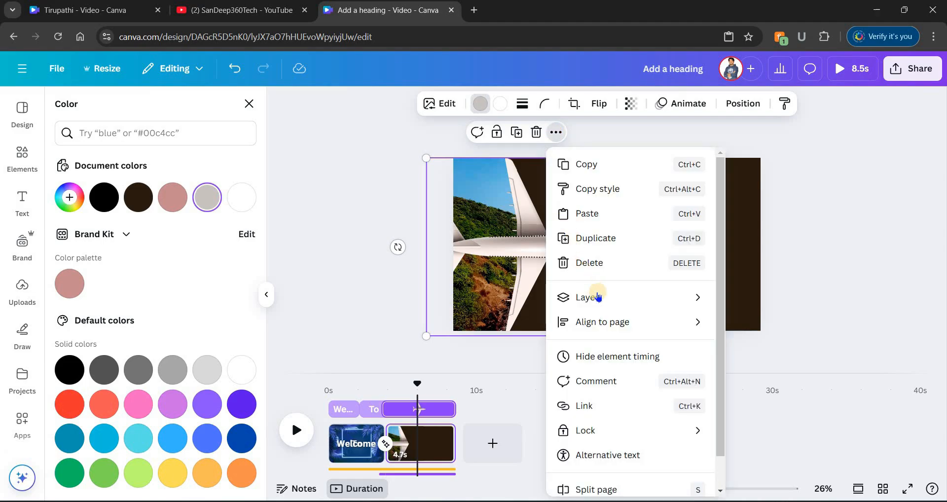
pyautogui.moveTo(626, 320)
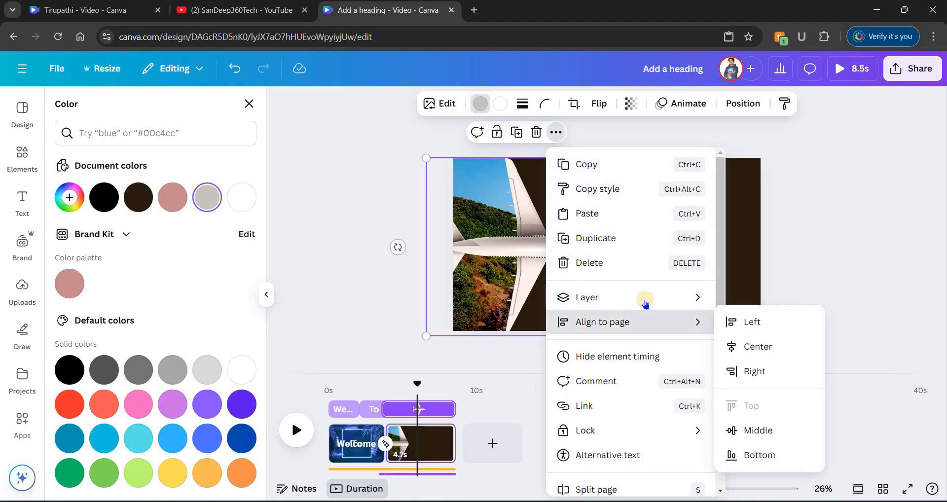
pyautogui.moveTo(645, 302)
pyautogui.click(761, 321)
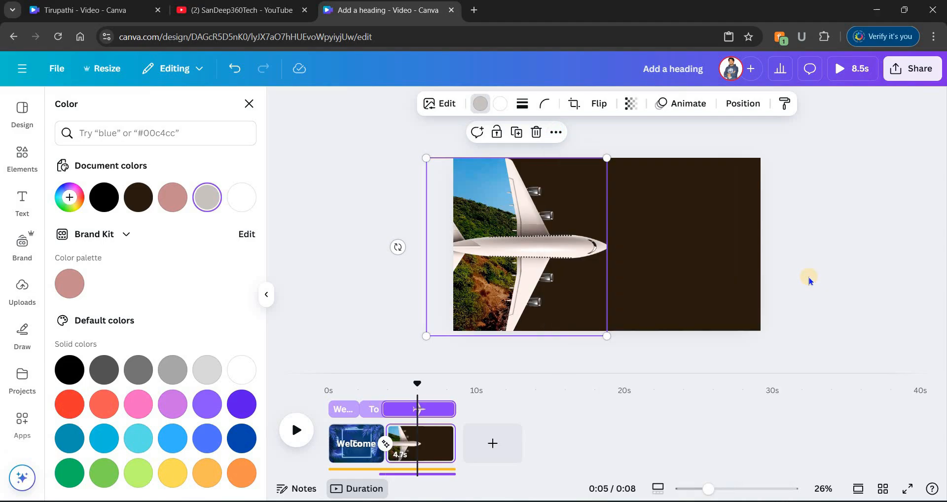
pyautogui.click(936, 394)
pyautogui.click(419, 203)
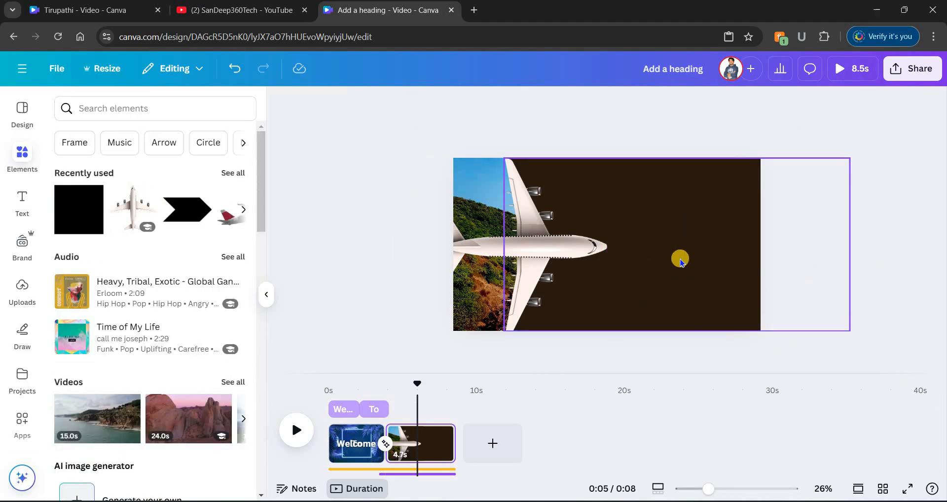
# Select the airplane and all dark brown shapes and move them left together until the arrow's tip is inside the page.
pyautogui.click(680, 259)
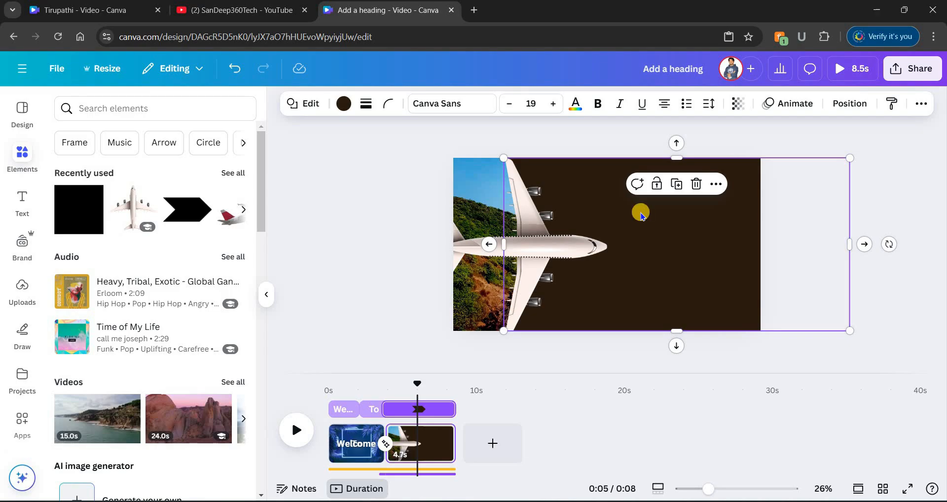
pyautogui.hotkey('ctrl', 'a')
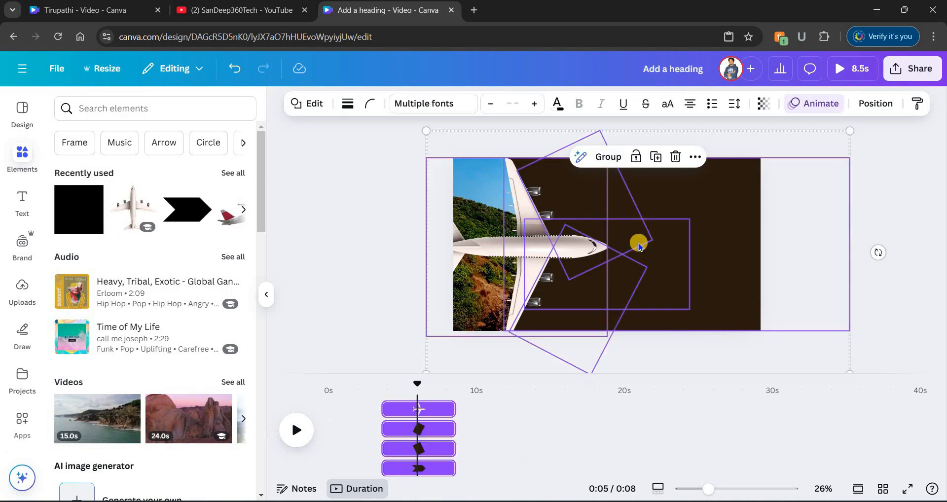
pyautogui.click(598, 156)
pyautogui.moveTo(632, 262); pyautogui.dragTo(571, 264)
pyautogui.click(483, 157)
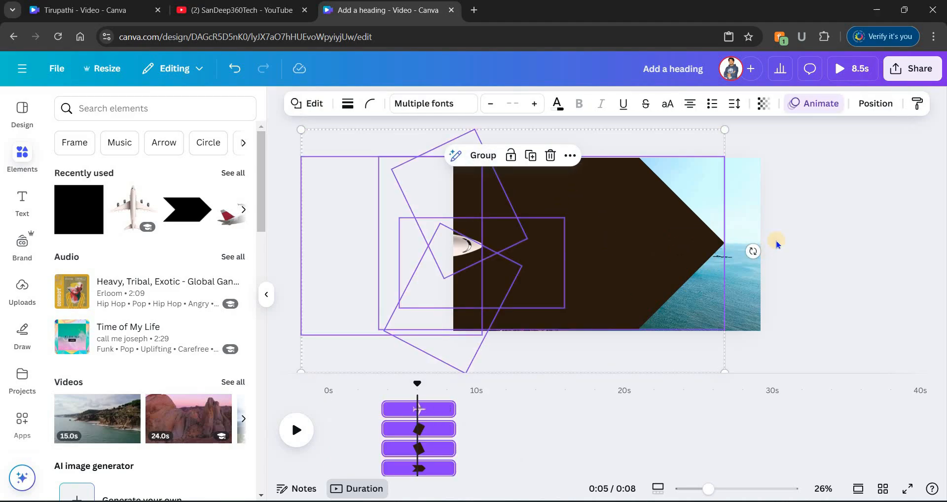
# Stretch the arrow shape to about 3,534 wide and shift the airplane with all shapes so the airplane's nose and wings enter the page.
pyautogui.click(670, 225)
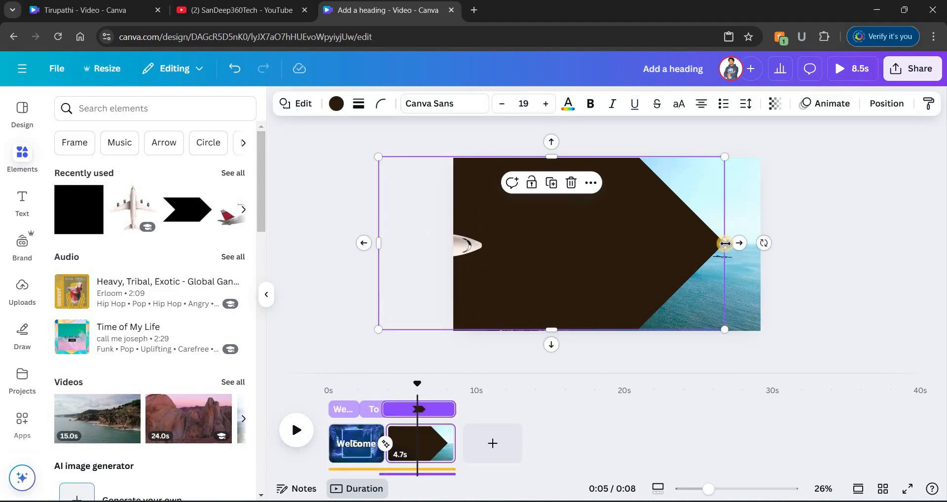
pyautogui.moveTo(793, 240); pyautogui.dragTo(943, 240)
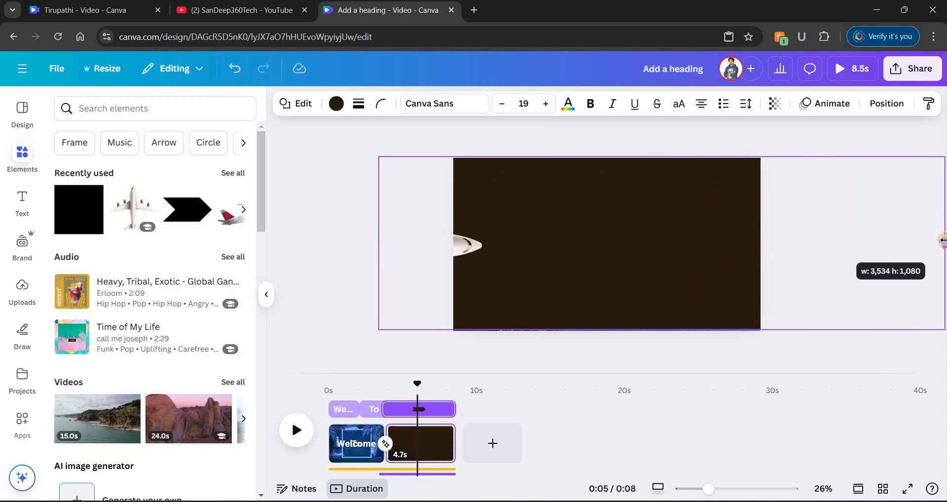
pyautogui.moveTo(703, 243); pyautogui.dragTo(739, 258)
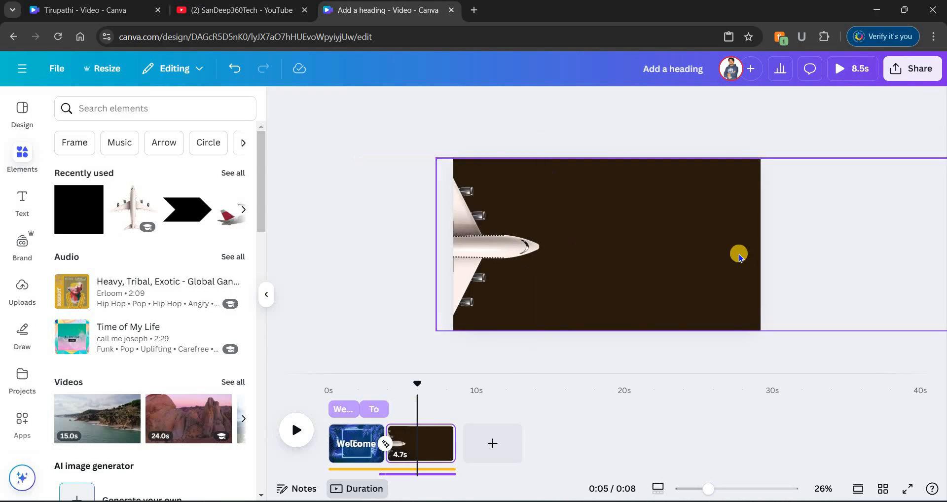
# Group the airplane with the dark brown shapes and create a custom animation that moves the group straight right off the page.
pyautogui.hotkey('ctrl', 'a')
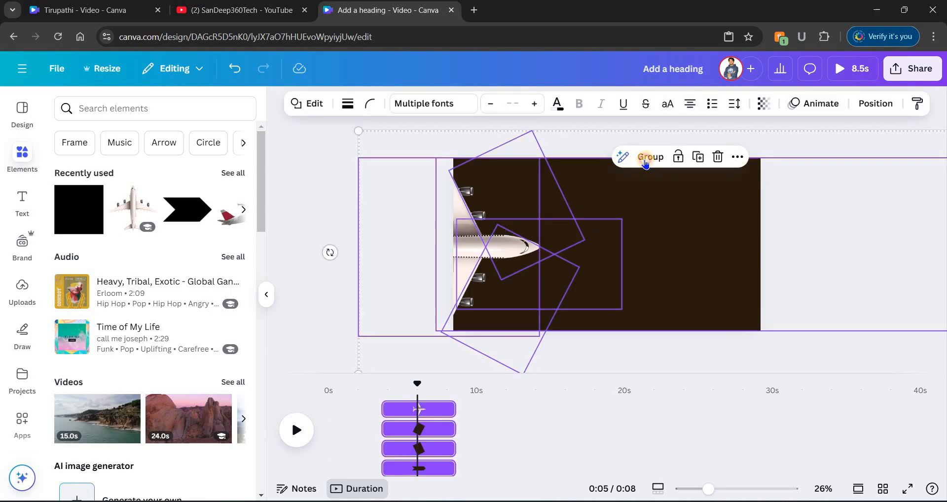
pyautogui.click(645, 158)
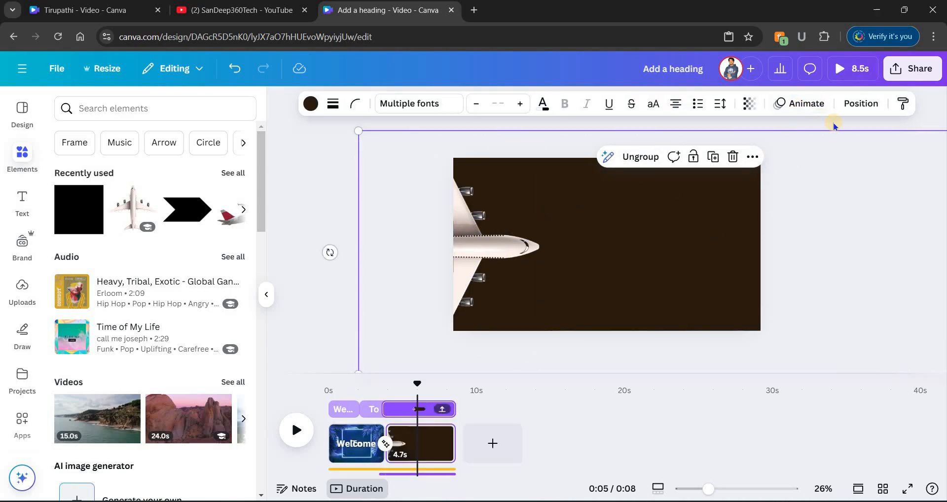
pyautogui.click(806, 103)
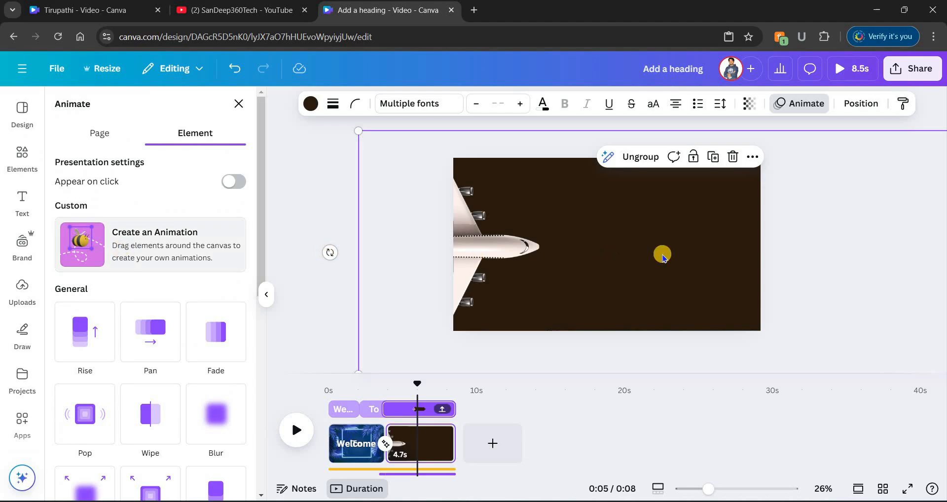
pyautogui.click(168, 255)
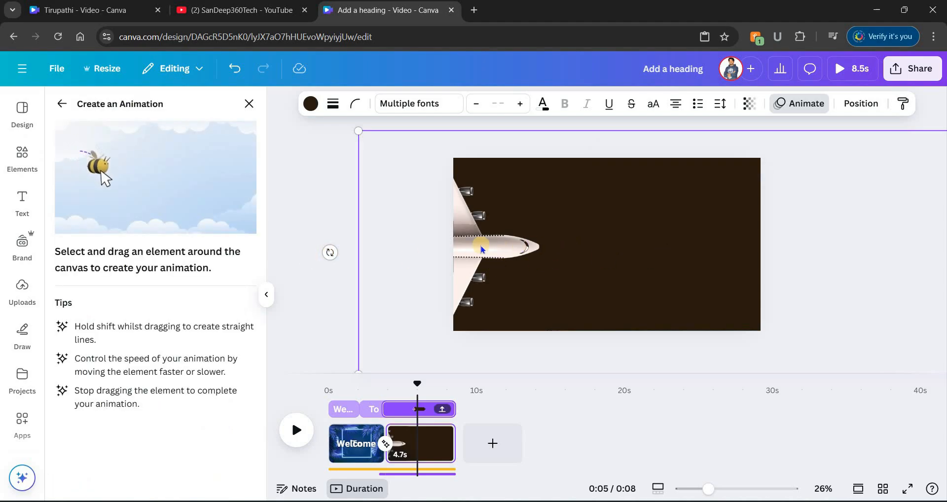
pyautogui.moveTo(635, 248); pyautogui.dragTo(820, 250)
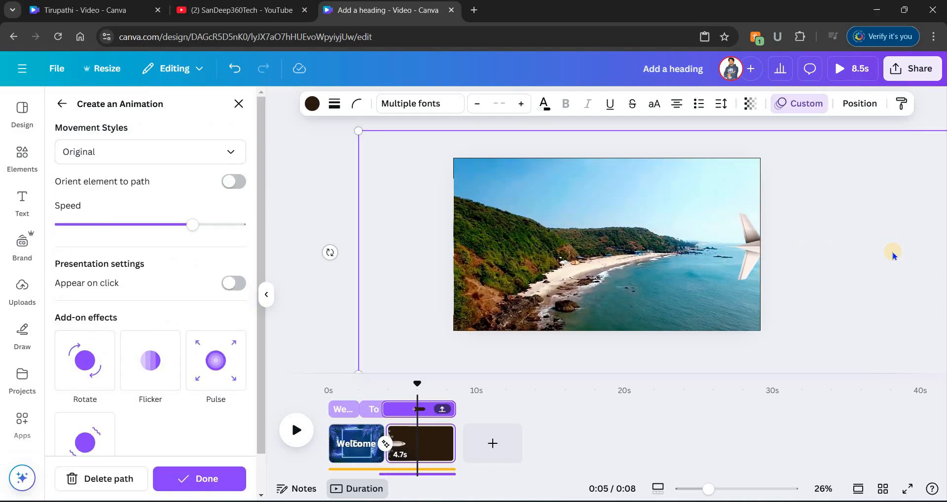
# Preview the whole video and move the playhead to 6.9 s on the Goa page to check the reveal.
pyautogui.click(840, 78)
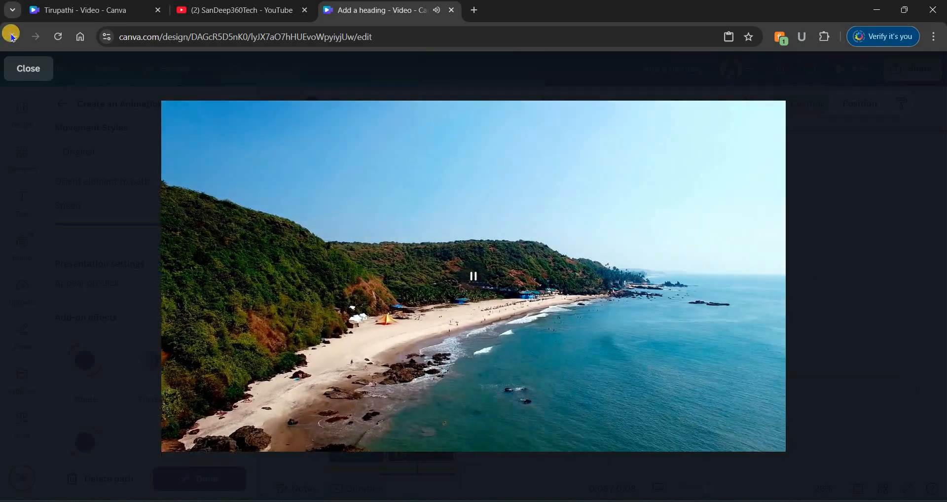
pyautogui.press('Escape')
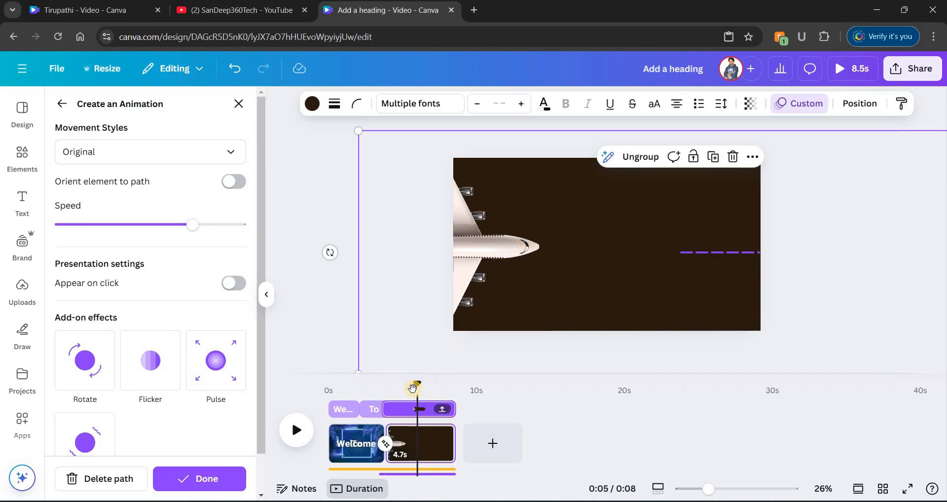
pyautogui.moveTo(417, 386); pyautogui.dragTo(431, 385)
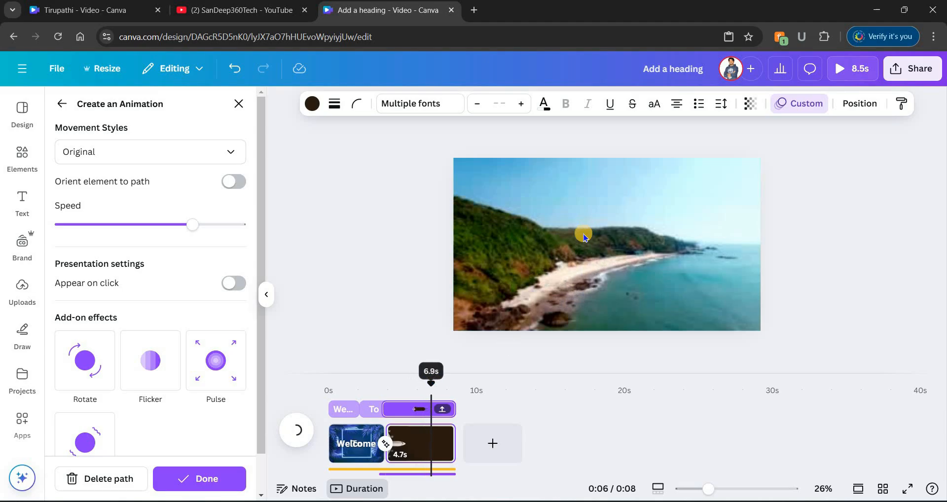
# Add a heading to the second page and replace its text with "Goa".
pyautogui.click(24, 210)
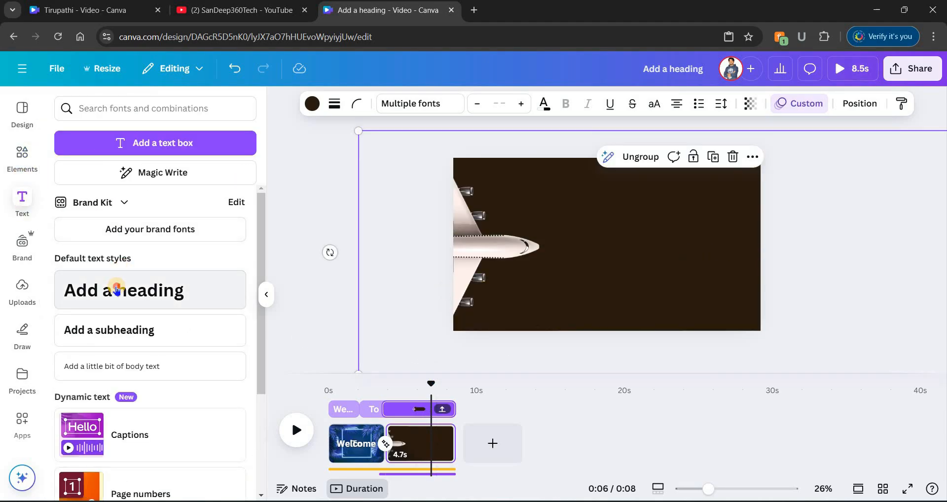
pyautogui.click(117, 290)
pyautogui.doubleClick(587, 257)
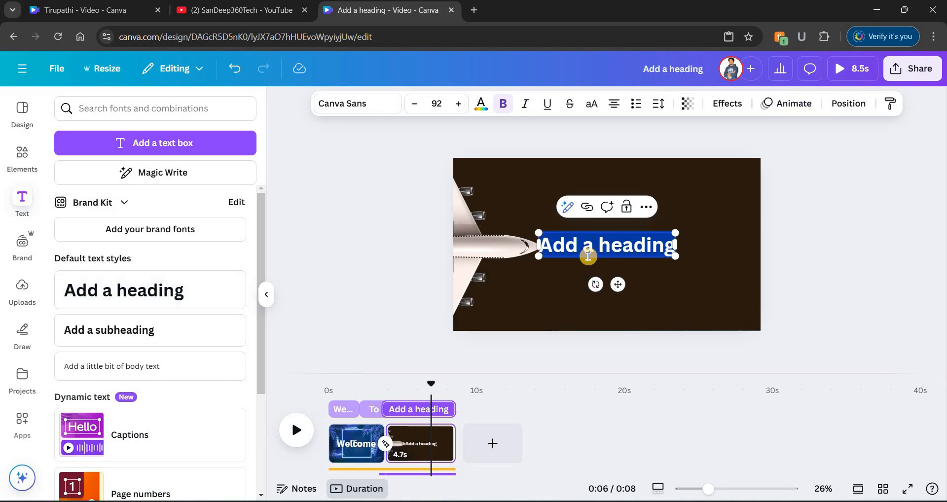
pyautogui.write('Go')
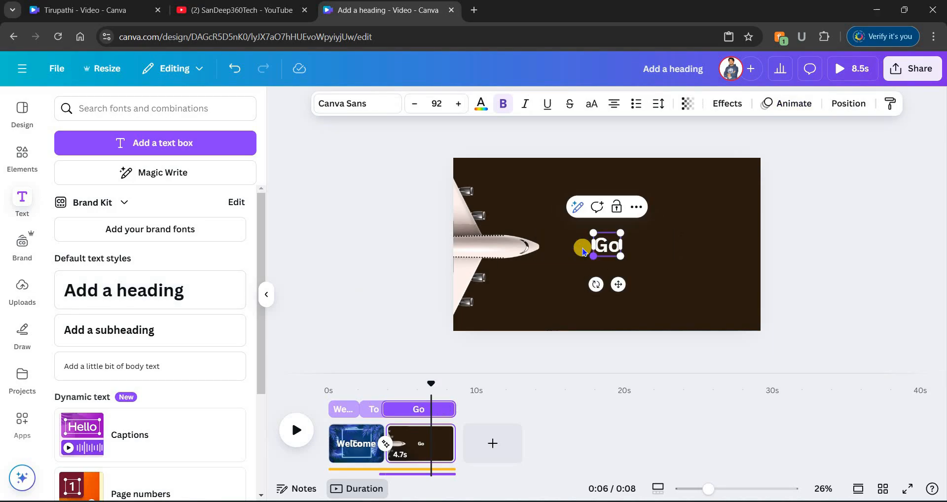
pyautogui.write('a')
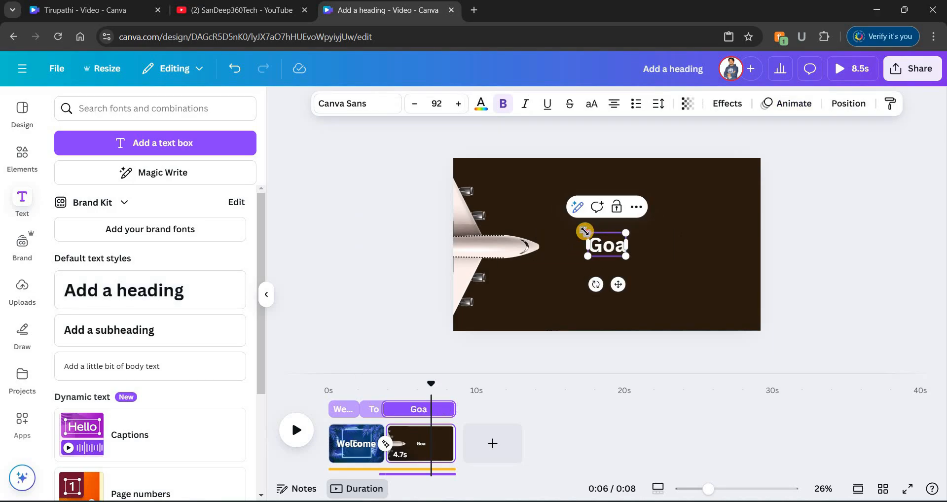
# Enlarge the "Goa" heading to font size 285 and place it just in front of the airplane's nose.
pyautogui.moveTo(556, 232); pyautogui.dragTo(537, 225)
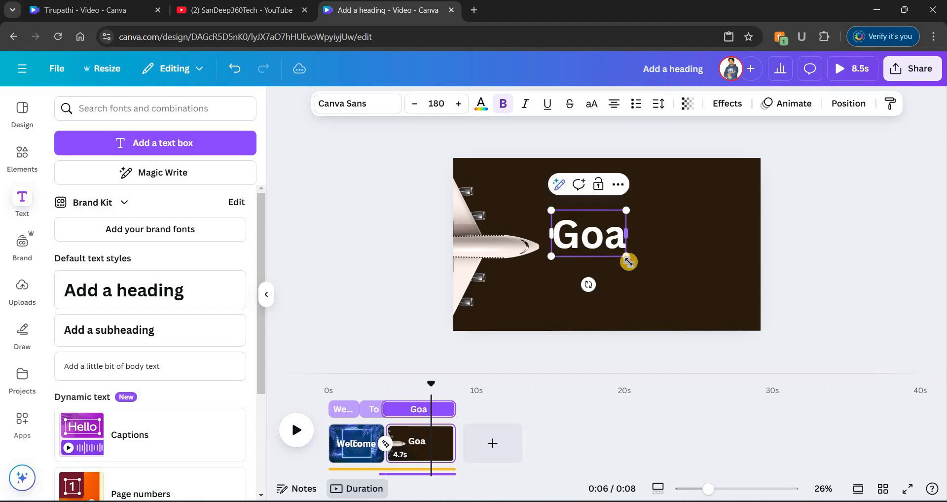
pyautogui.moveTo(663, 283); pyautogui.dragTo(688, 303)
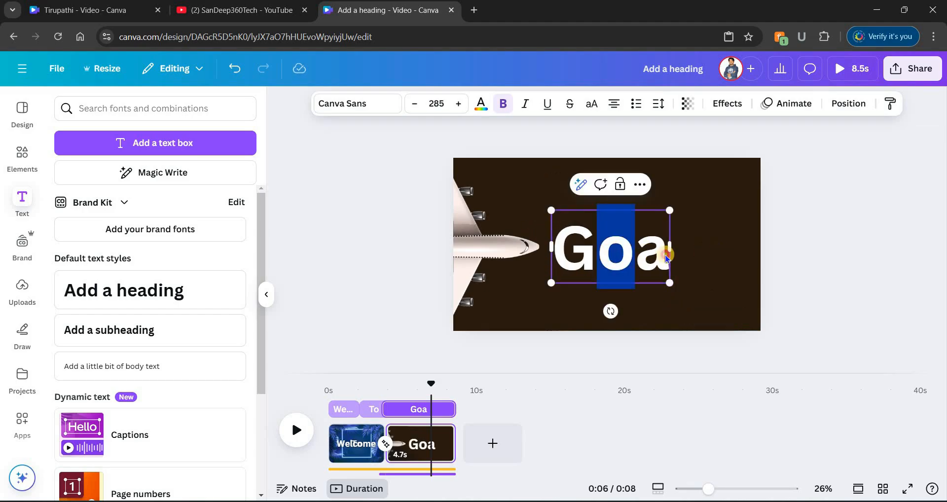
pyautogui.moveTo(605, 251); pyautogui.dragTo(587, 248)
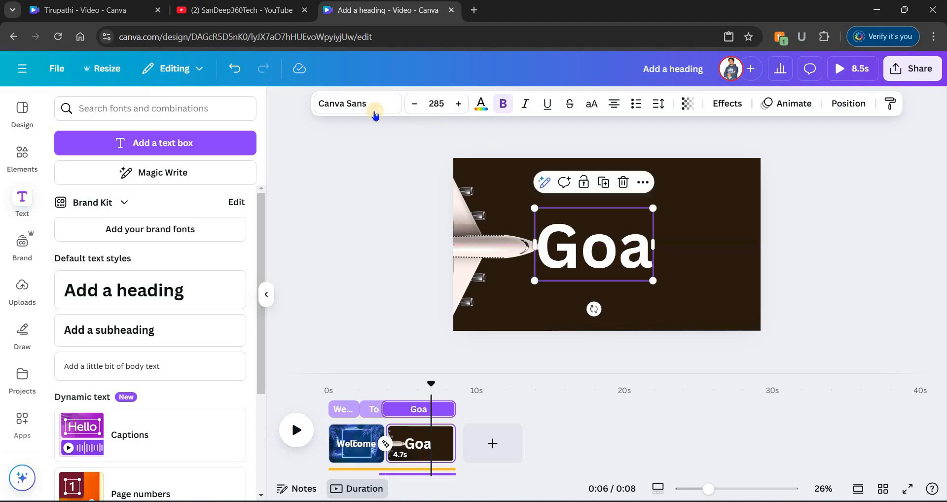
# Set the "Goa" heading's font to Be Vietnam and apply the Lift text effect.
pyautogui.click(357, 106)
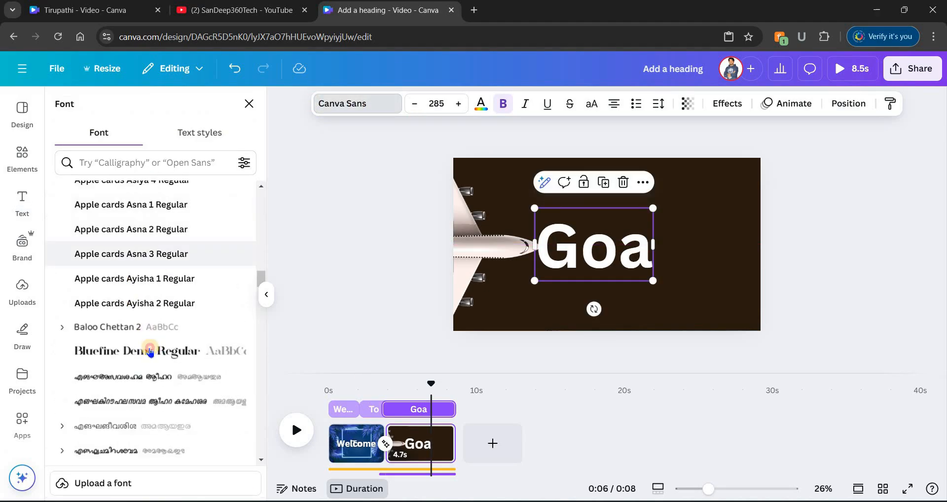
pyautogui.click(148, 351)
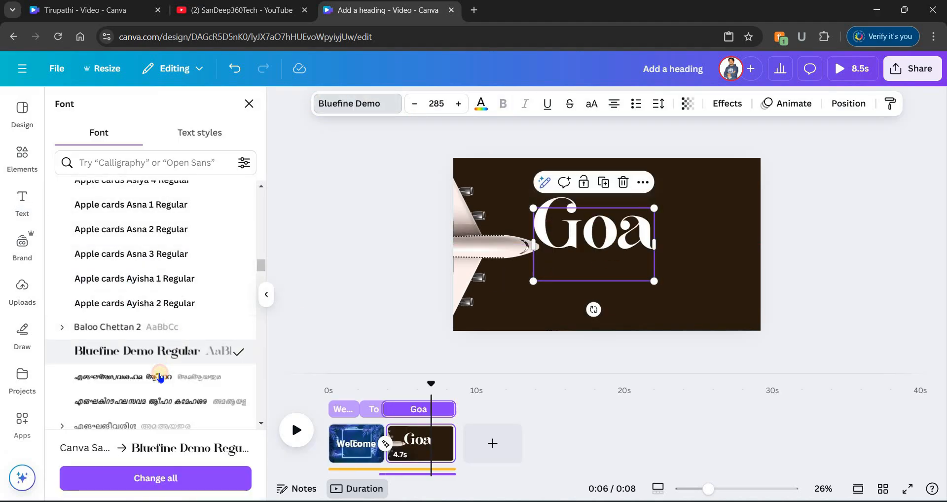
pyautogui.click(161, 378)
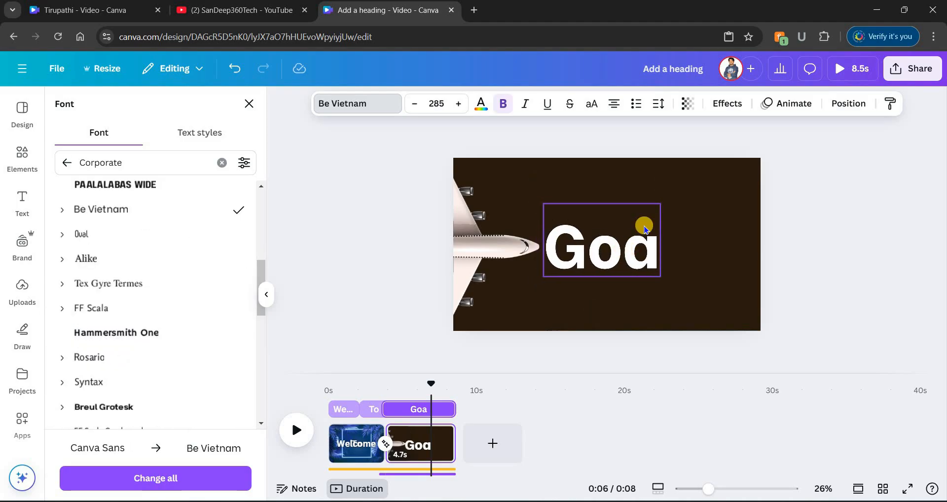
pyautogui.click(727, 103)
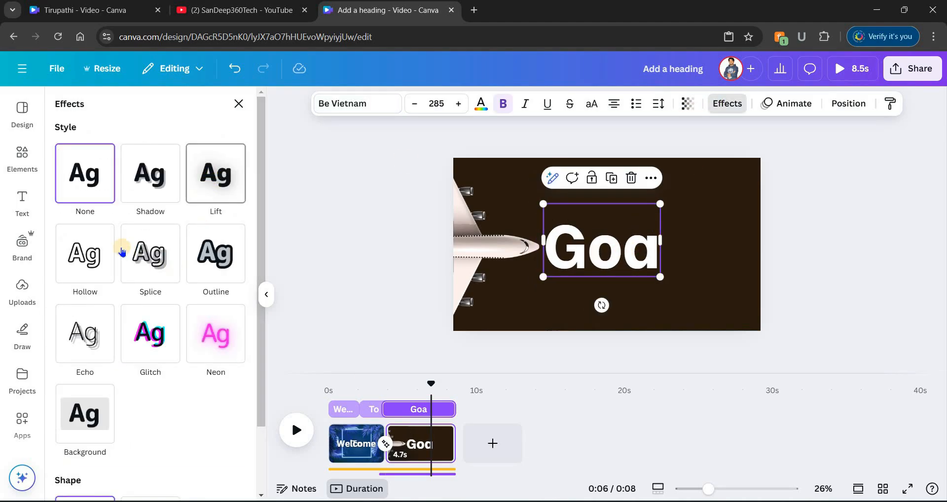
pyautogui.click(216, 173)
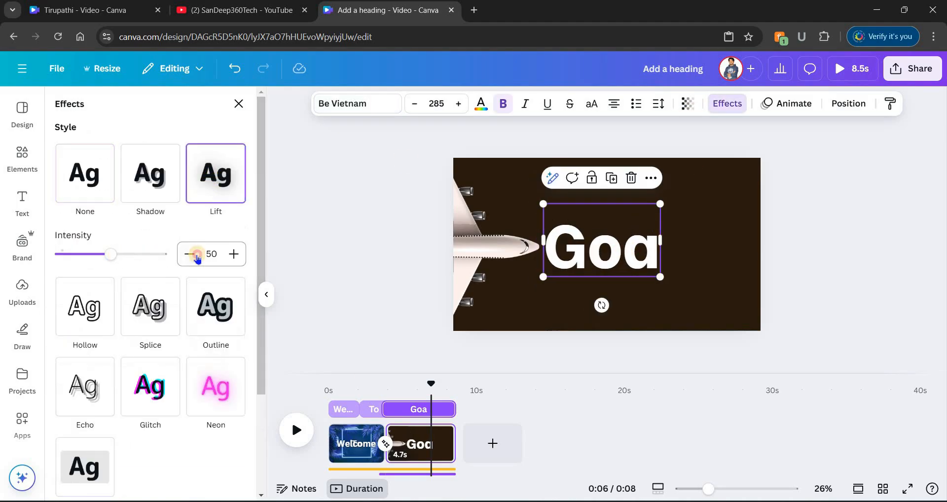
pyautogui.click(615, 237)
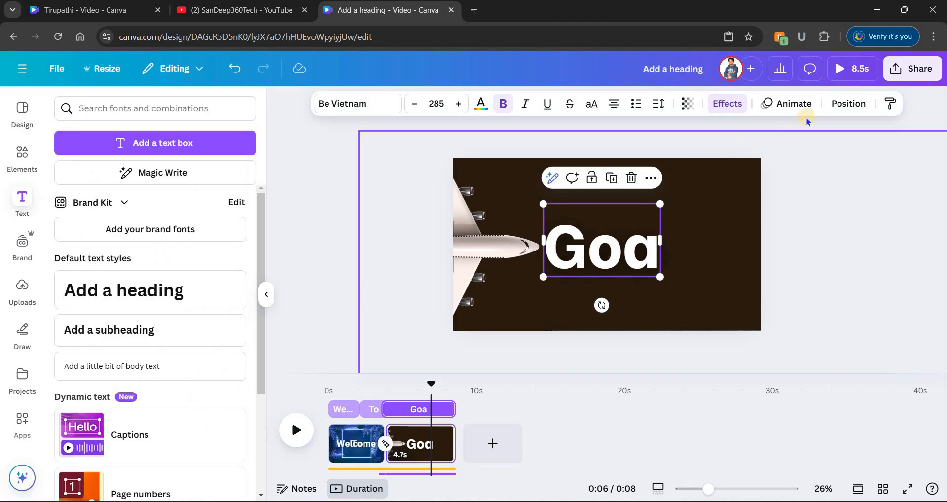
# Send the "Goa" heading backward behind the grouped airplane and dark shapes, and deselect it.
pyautogui.click(650, 178)
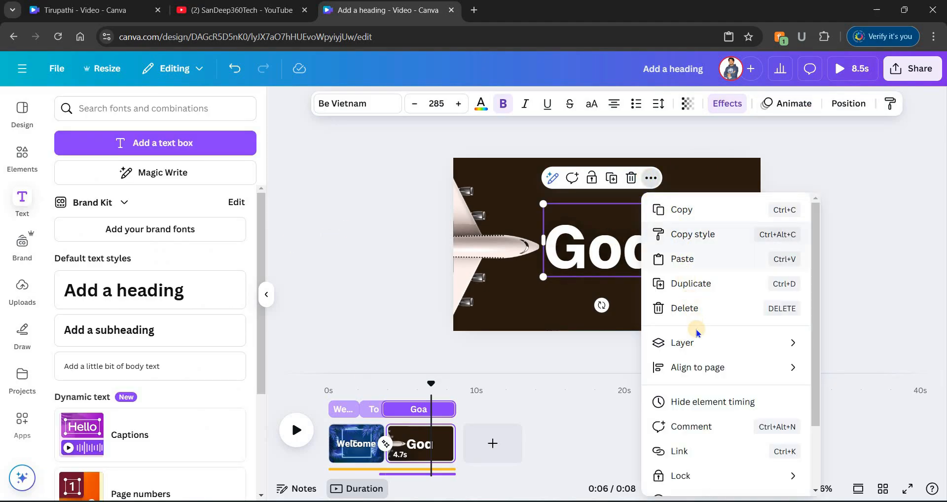
pyautogui.click(710, 369)
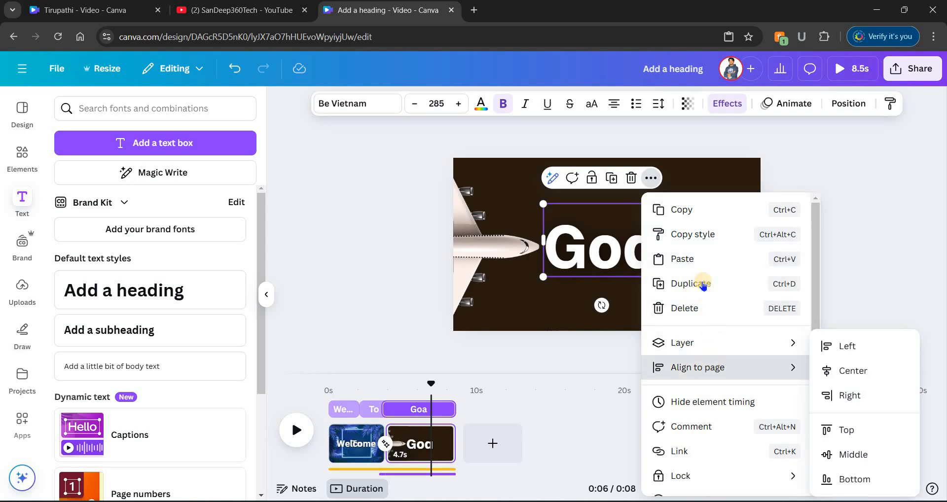
pyautogui.moveTo(691, 342)
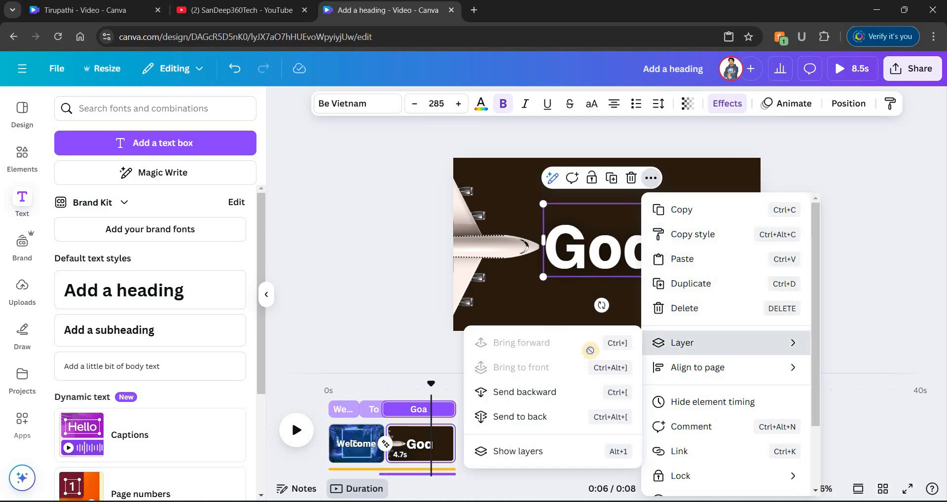
pyautogui.click(540, 393)
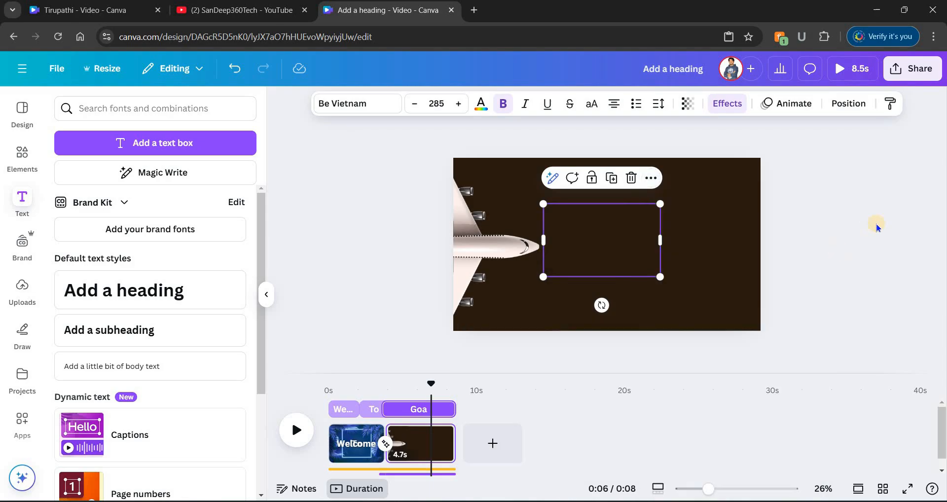
pyautogui.click(822, 155)
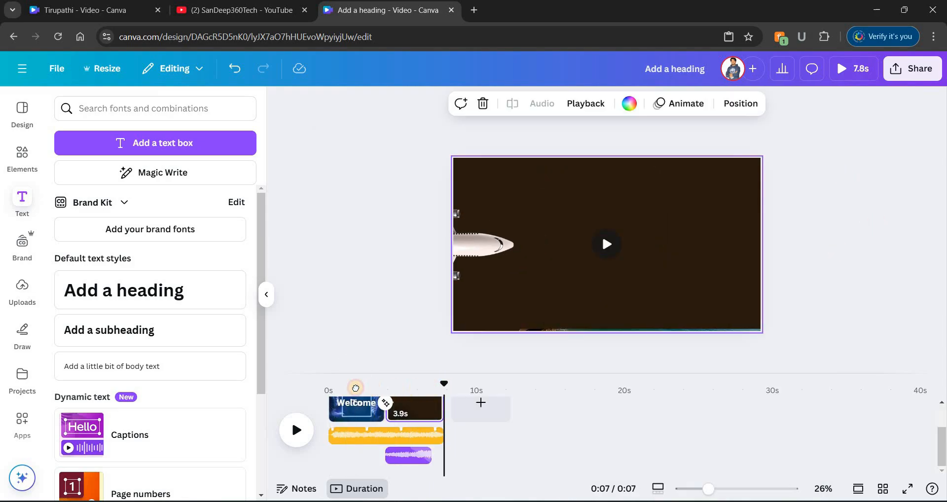
# Preview the video, download all pages as a 1080p MP4, and close the media player and download confirmation.
pyautogui.click(296, 431)
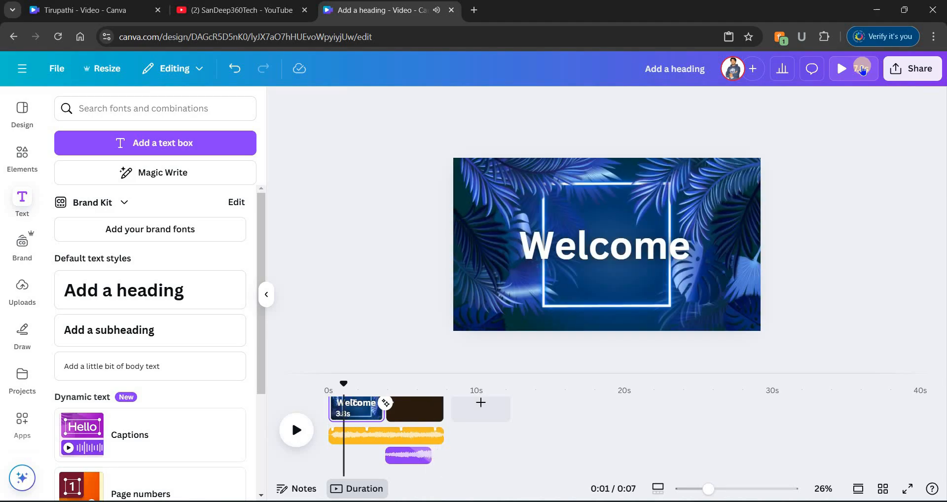
pyautogui.click(902, 69)
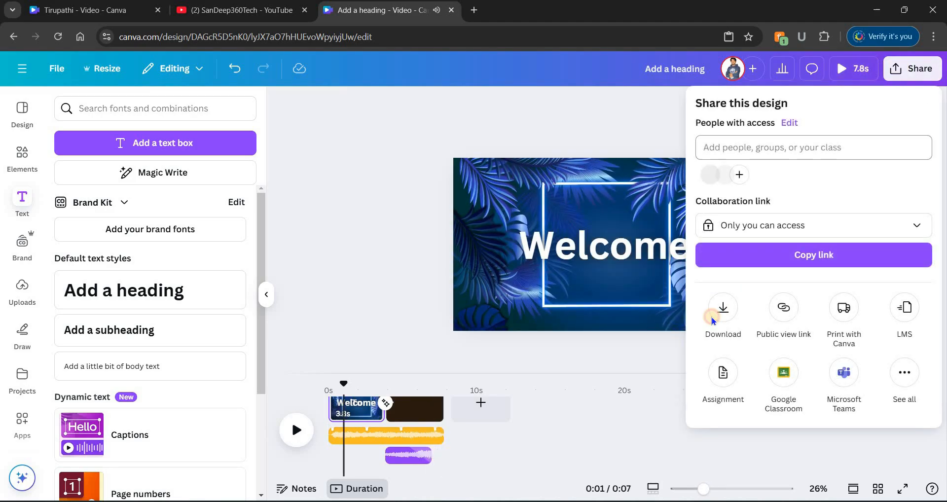
pyautogui.click(723, 309)
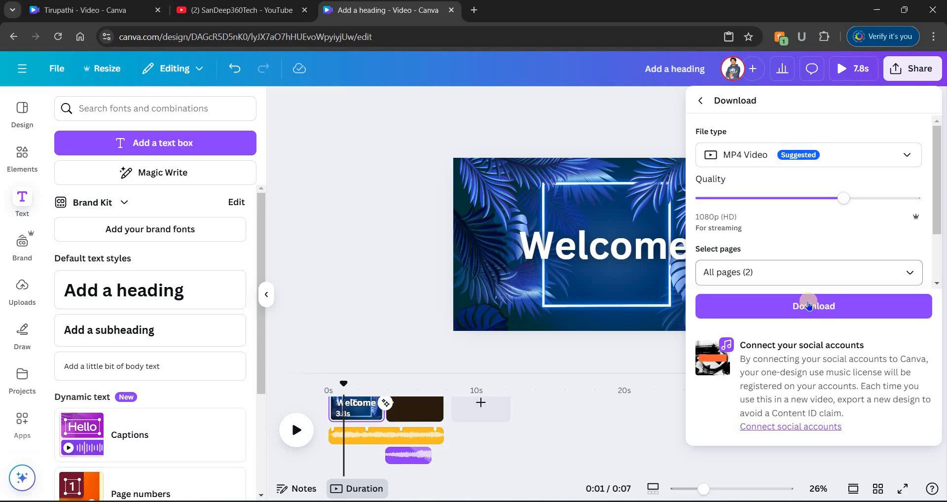
pyautogui.click(807, 302)
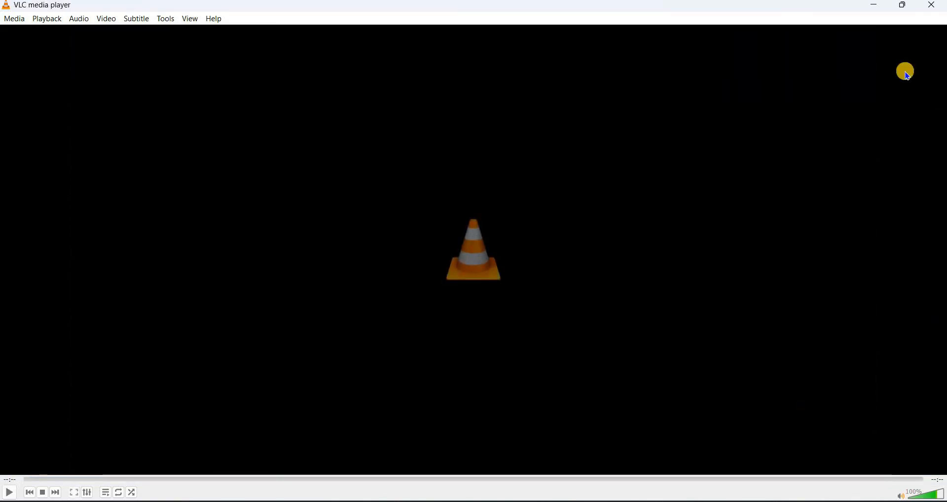
pyautogui.click(931, 5)
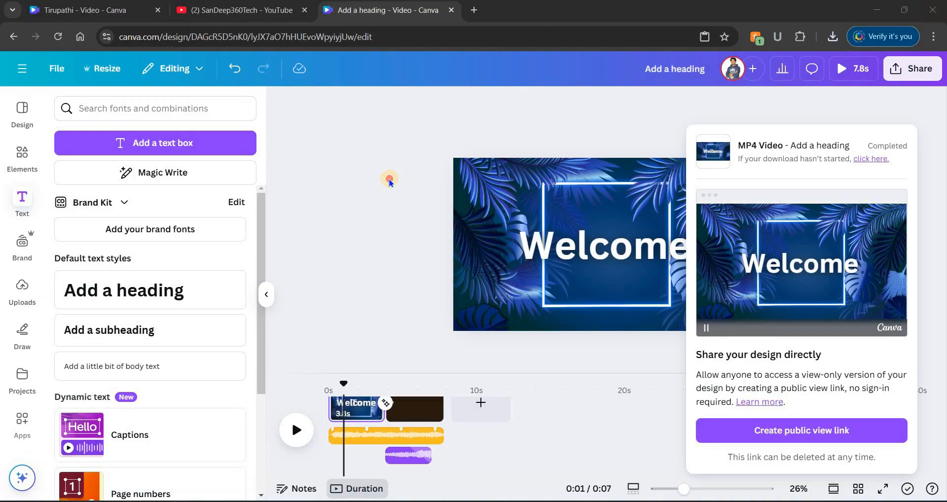
pyautogui.click(387, 179)
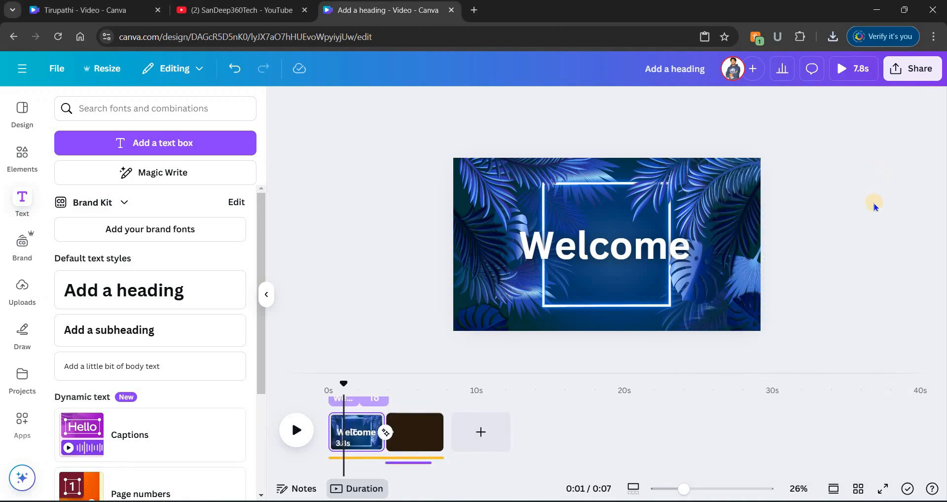
# Switch to YouTube and look over the open channel's header and latest videos.
pyautogui.click(260, 15)
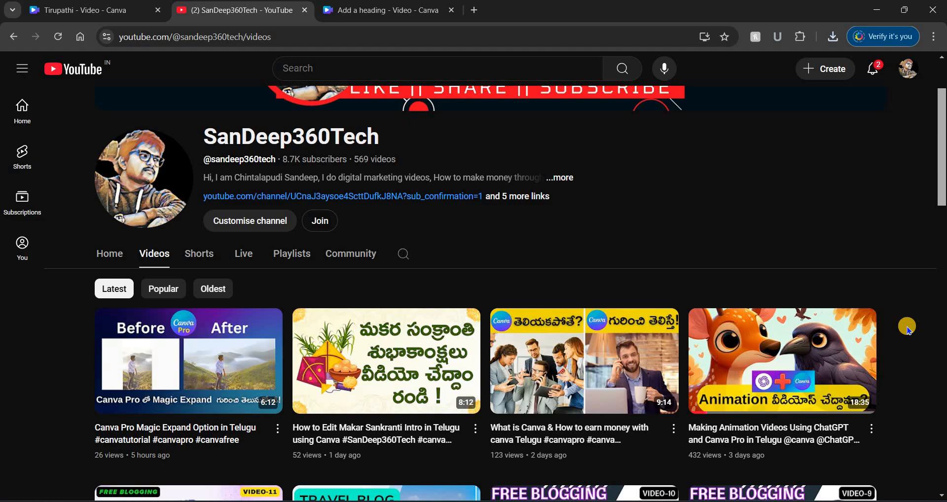
pyautogui.scroll(2, 909, 330)
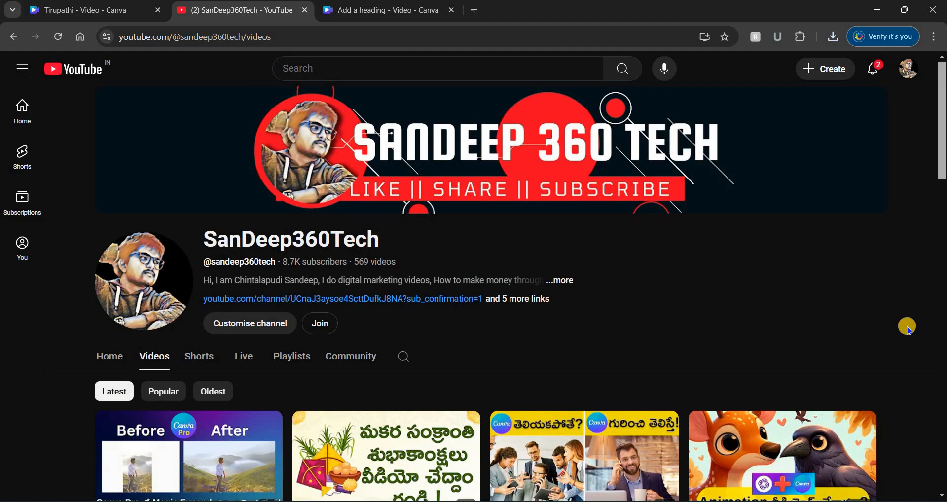
pyautogui.scroll(-2, 909, 330)
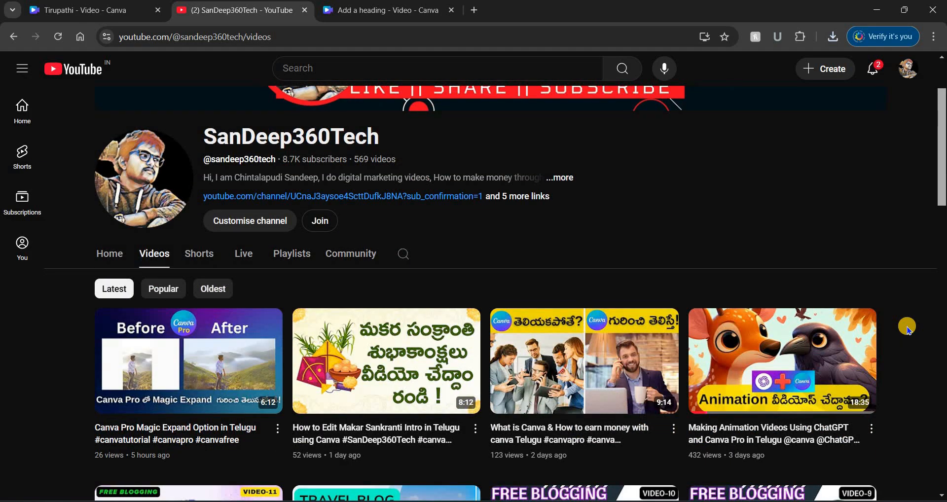
pyautogui.scroll(2, 909, 330)
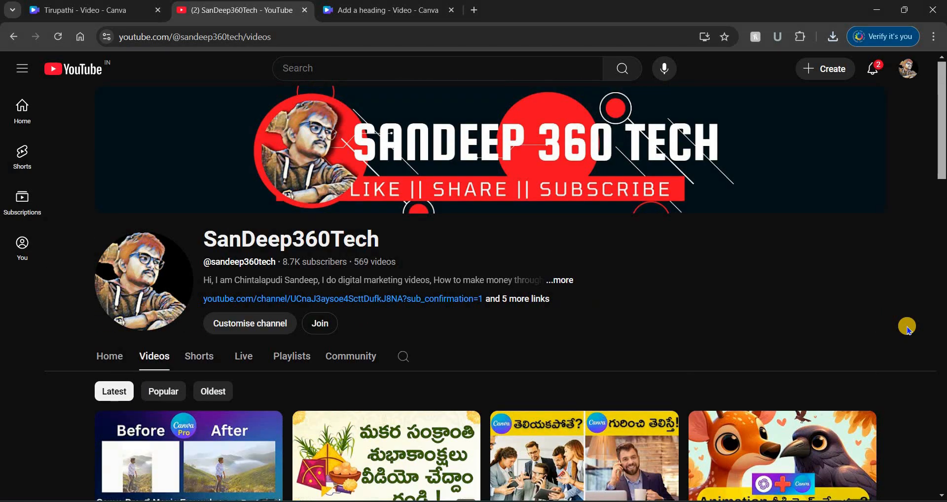
pyautogui.scroll(-4, 909, 329)
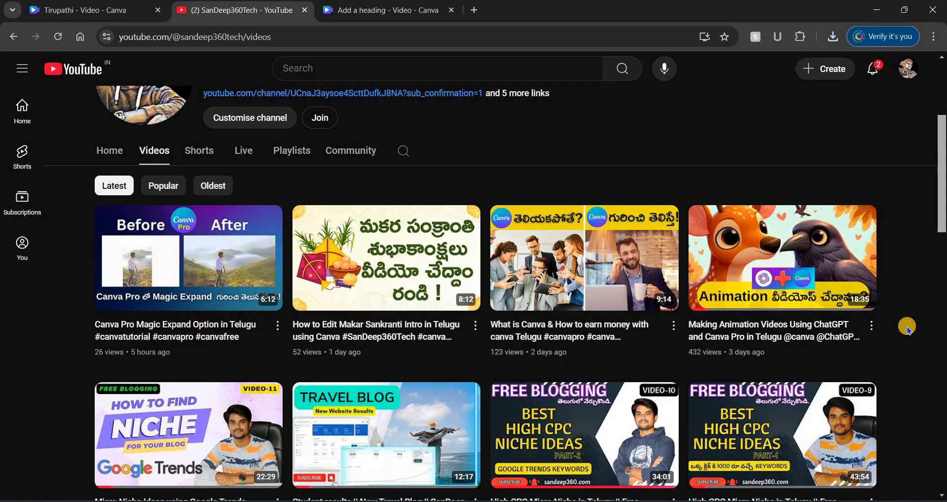
pyautogui.scroll(2, 909, 329)
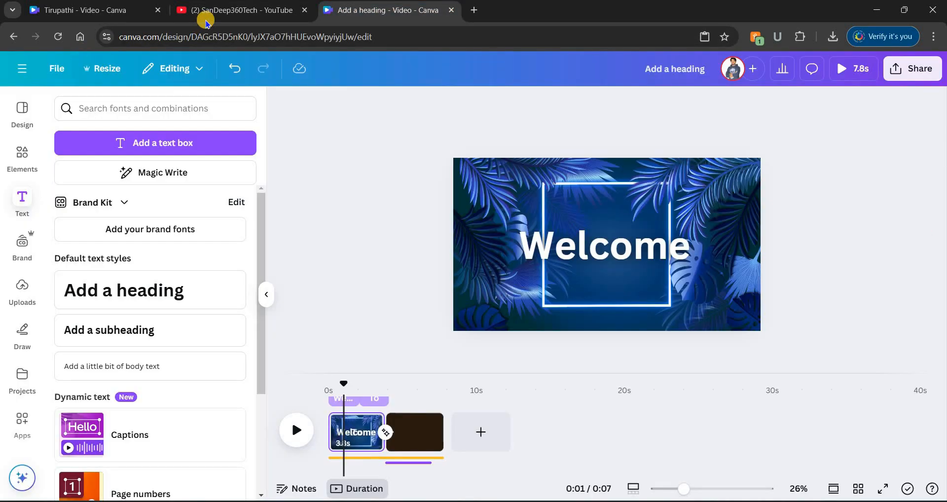
pyautogui.click(206, 11)
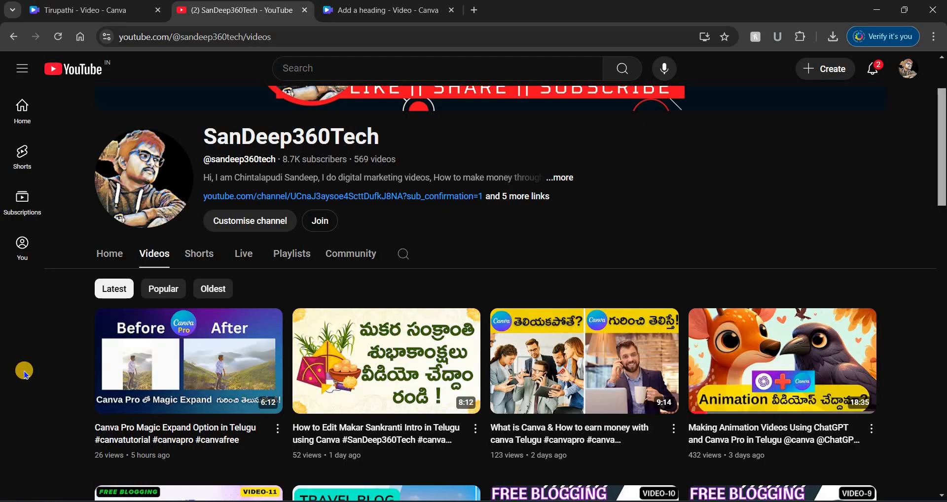
pyautogui.scroll(2, 25, 373)
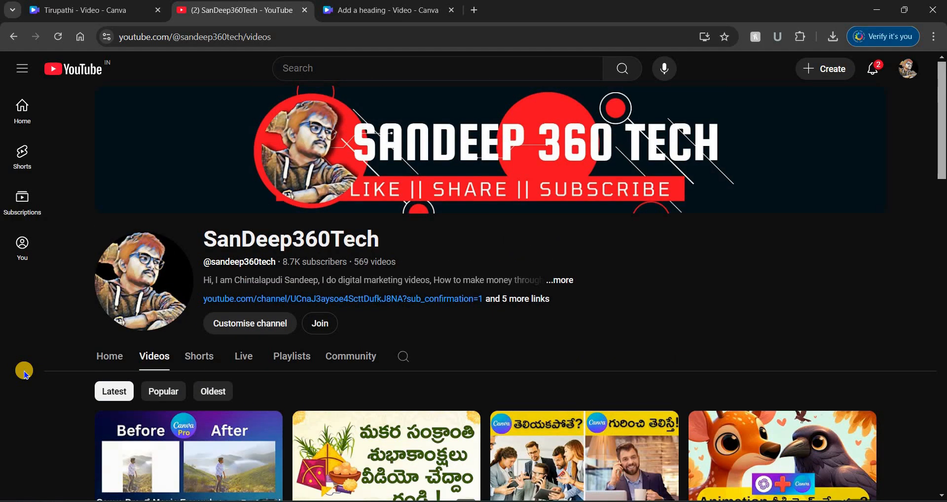